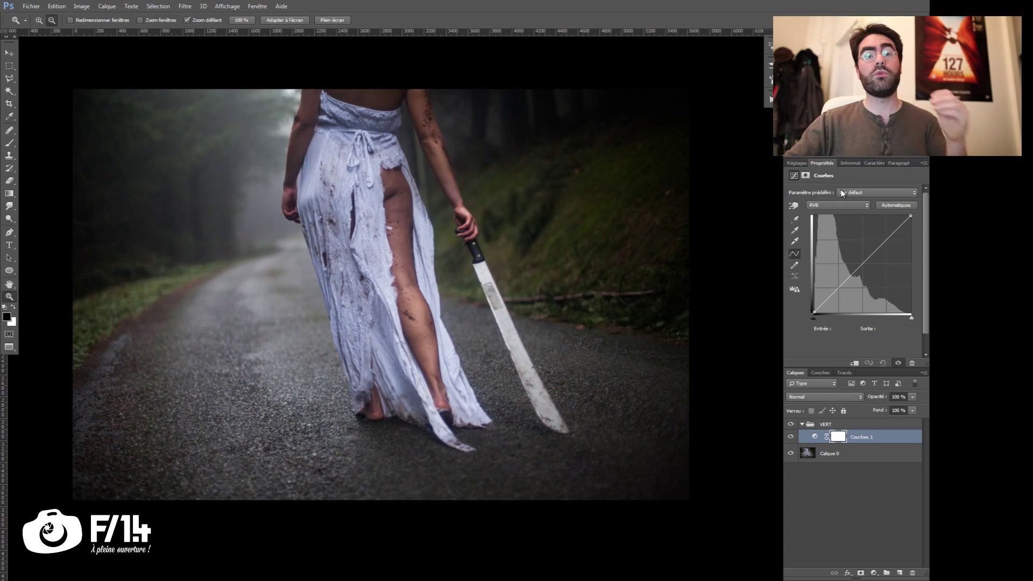
Raise the midtones of the green (Vert) channel in the Courbes 1 curve, mapping input 101 to output 129
{"action": "left_click", "coordinate": [829, 204]}
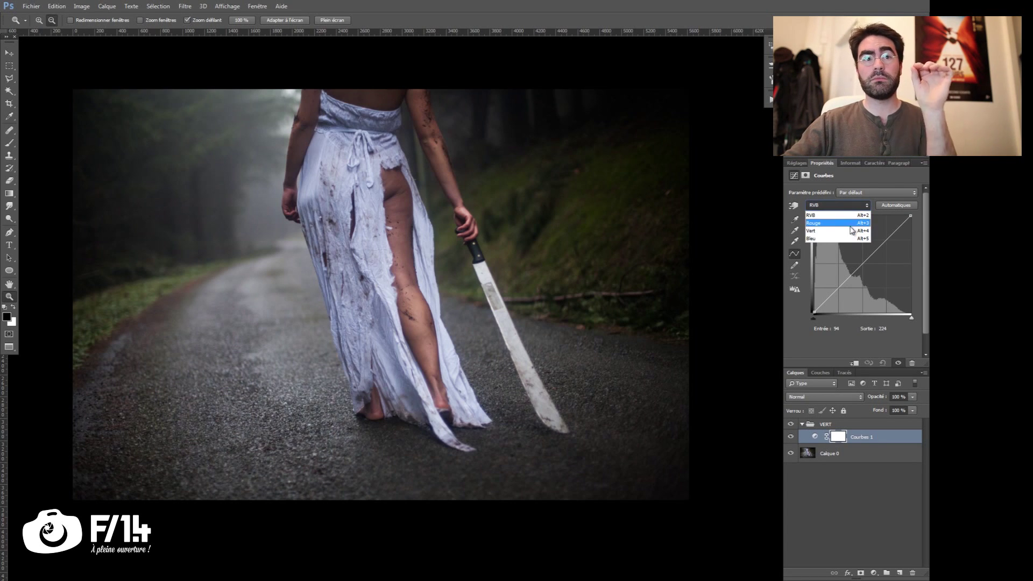
{"action": "left_click", "coordinate": [839, 231]}
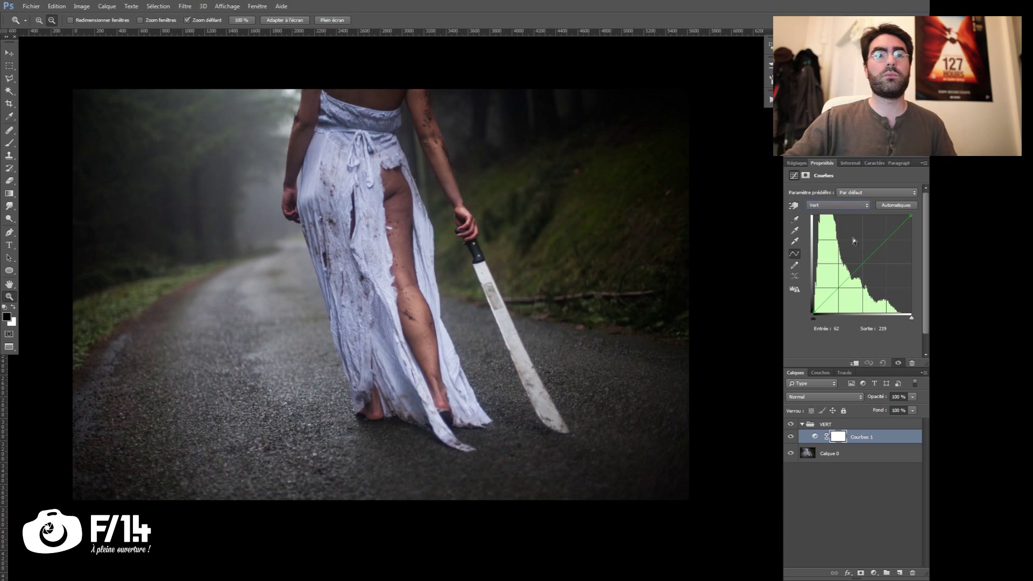
{"action": "left_click_drag", "start_coordinate": [861, 266], "coordinate": [855, 264]}
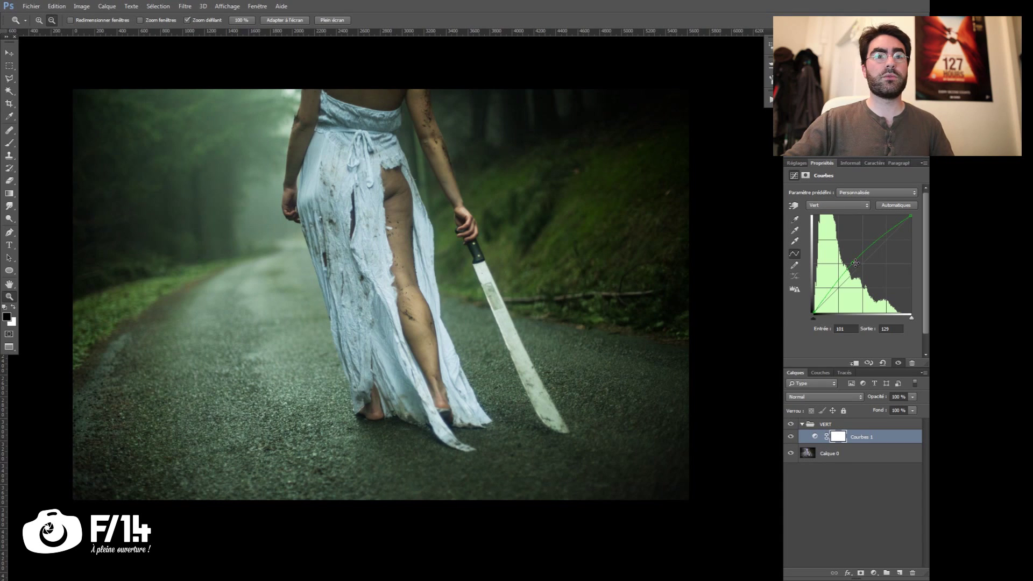
Lower the midtones of the blue (Bleu) channel in the curve, mapping input 151 to output 122
{"action": "left_click", "coordinate": [832, 203]}
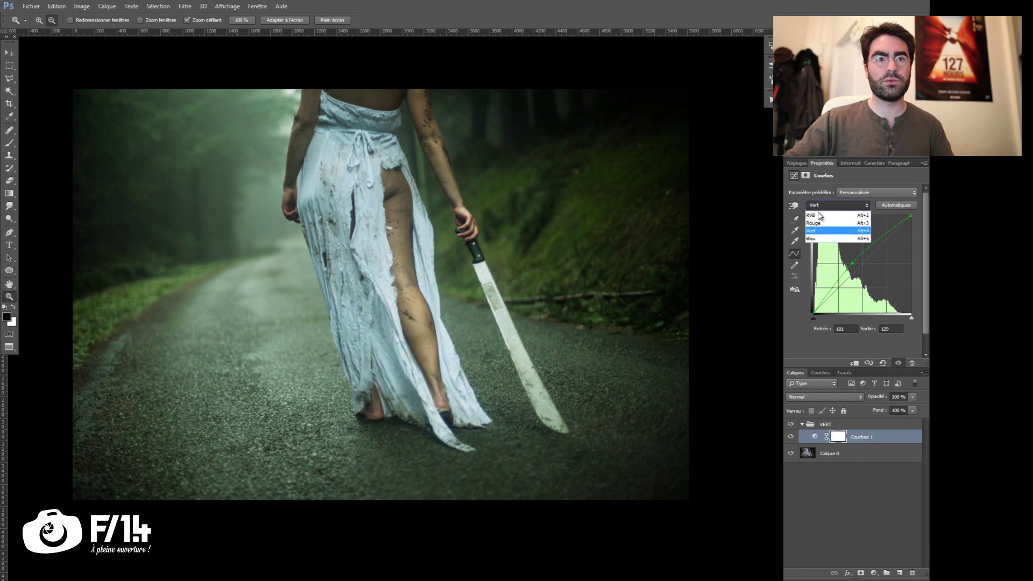
{"action": "left_click", "coordinate": [821, 240]}
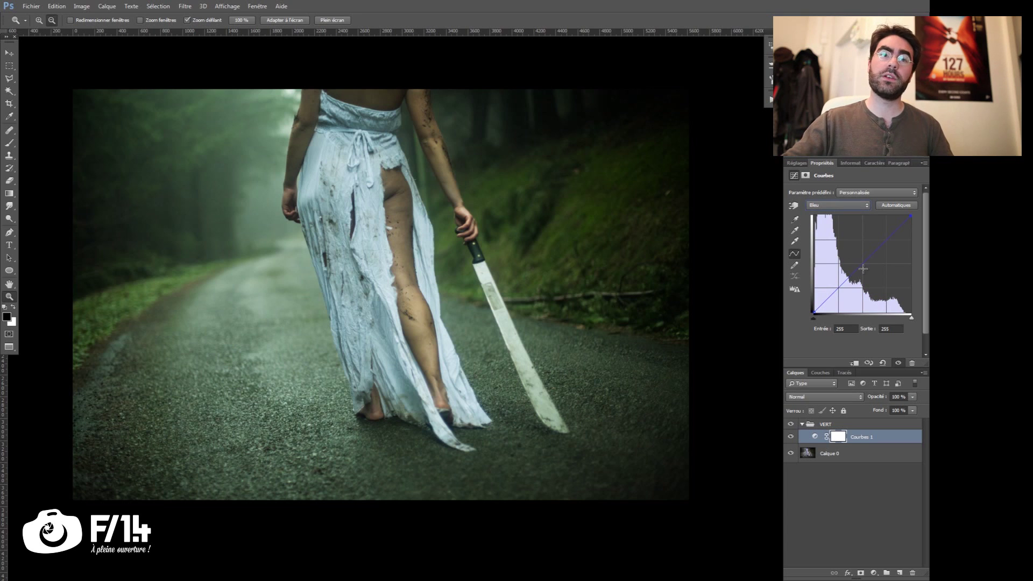
{"action": "mouse_move", "coordinate": [861, 266]}
{"action": "left_mouse_down"}
{"action": "mouse_move", "coordinate": [847, 256]}
{"action": "mouse_move", "coordinate": [873, 269]}
{"action": "mouse_move", "coordinate": [837, 244]}
{"action": "mouse_move", "coordinate": [857, 261]}
{"action": "left_mouse_up"}
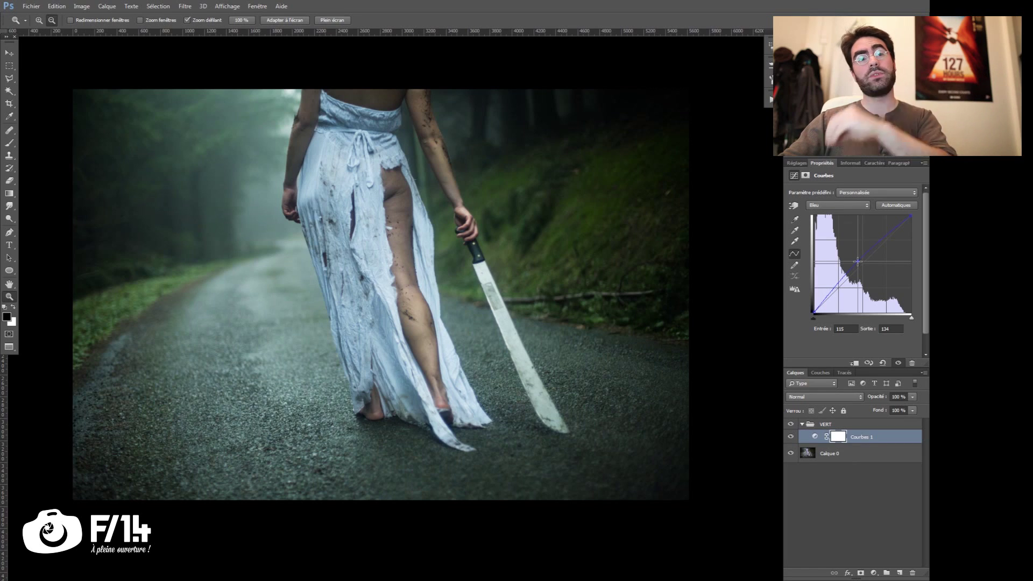
{"action": "left_click_drag", "start_coordinate": [858, 261], "coordinate": [871, 266]}
Soften the green channel boost by moving its curve point to input 111, output 129
{"action": "left_click", "coordinate": [831, 205]}
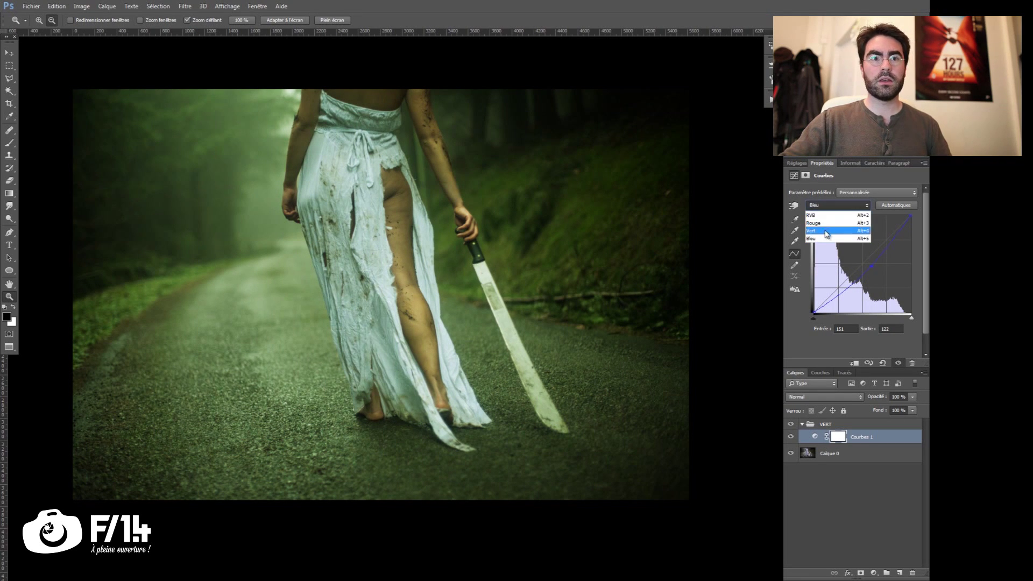
{"action": "left_click", "coordinate": [827, 234]}
{"action": "left_click_drag", "start_coordinate": [857, 264], "coordinate": [858, 264]}
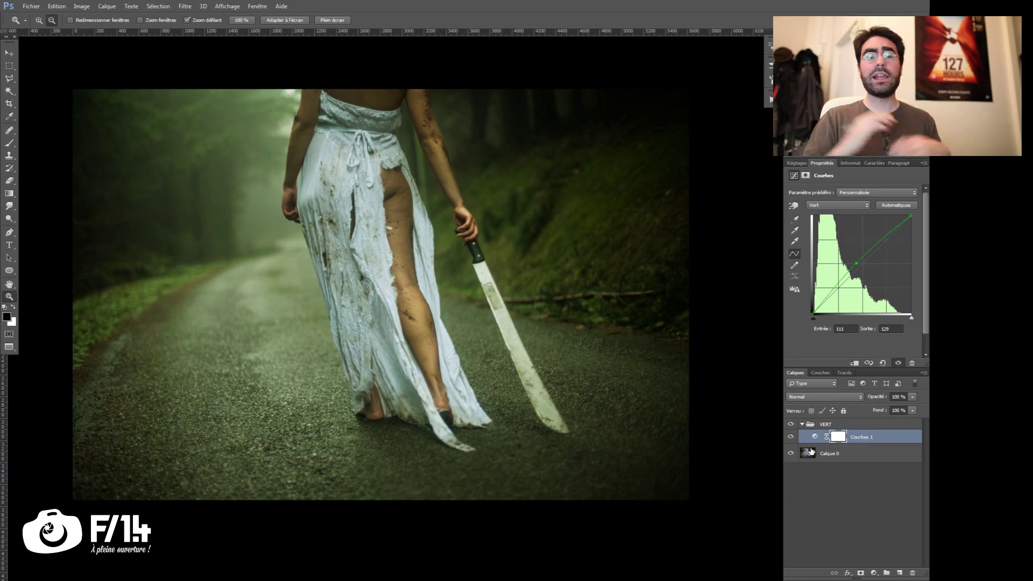
Add a black layer mask to the VERT group to hide its effect
{"action": "key", "text": "alt+bracketright"}
{"action": "key", "text": "x"}
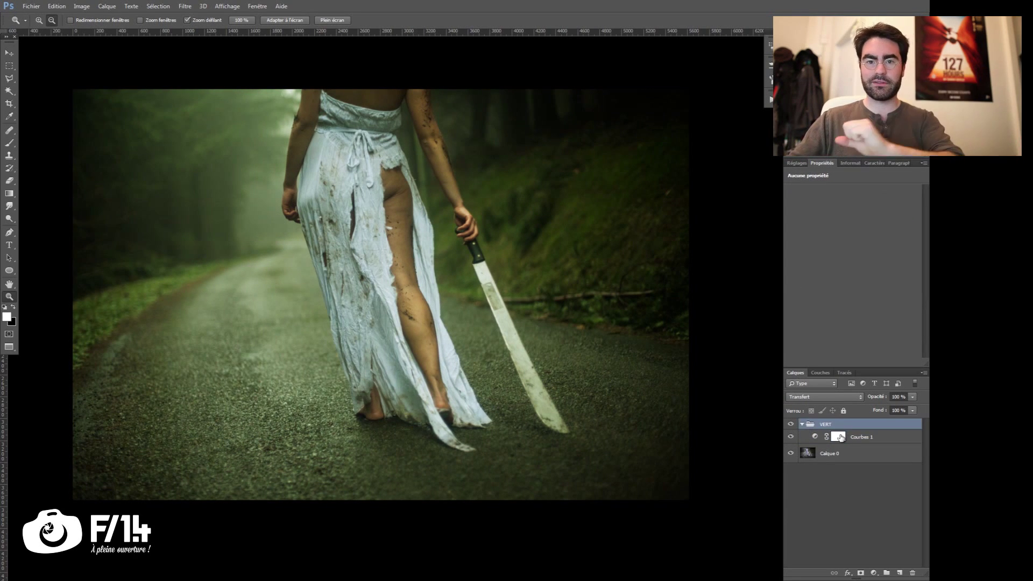
{"action": "left_click", "coordinate": [861, 574], "text": "alt"}
Paint white at 50% brush opacity on the VERT mask over the mossy slope beside the machete and the gap behind the arm
{"action": "key", "text": "b"}
{"action": "key", "text": "x"}
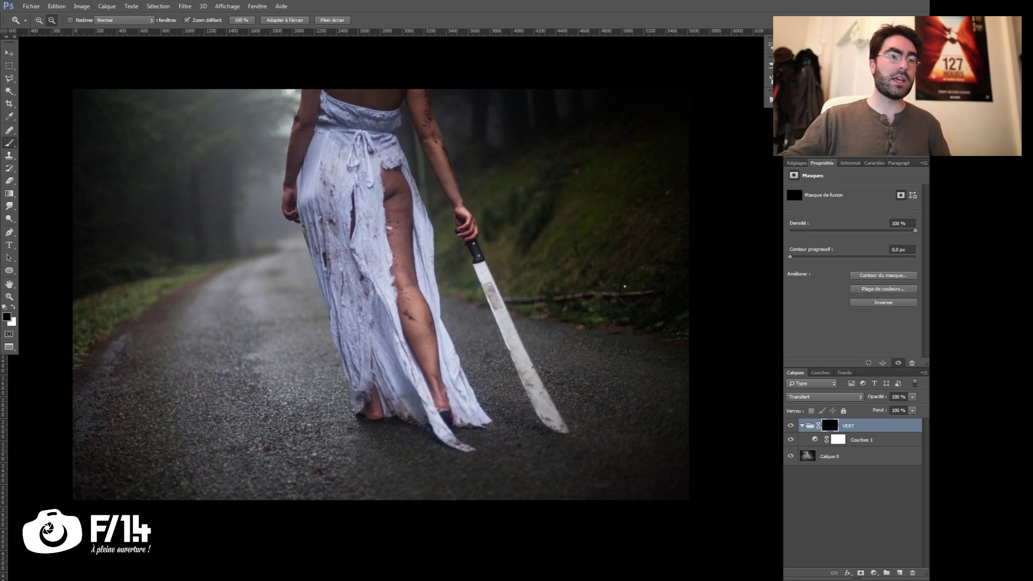
{"action": "left_click", "coordinate": [601, 259]}
{"action": "key", "text": "5"}
{"action": "right_click", "coordinate": [614, 236], "text": "alt"}
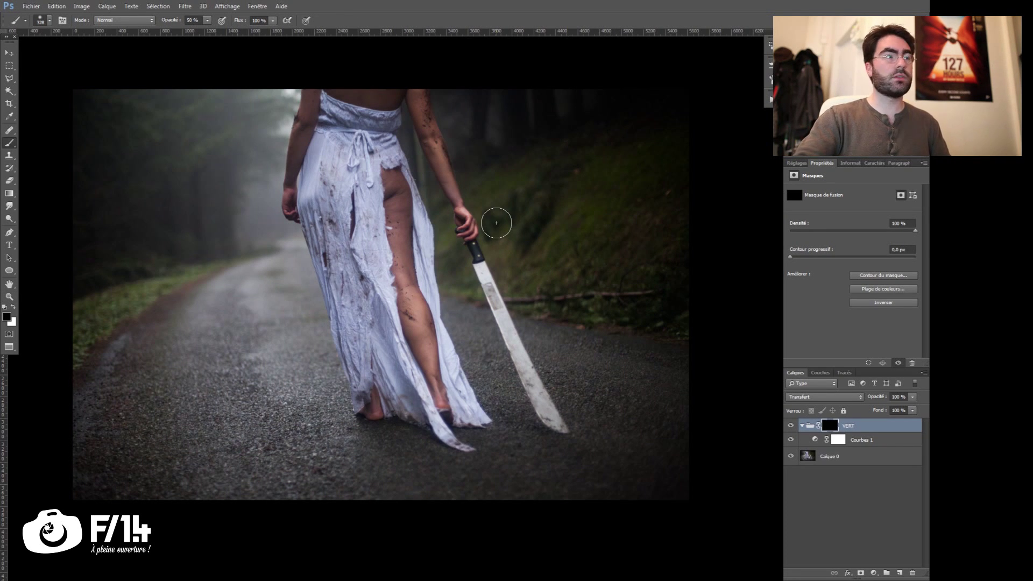
{"action": "key", "text": "x"}
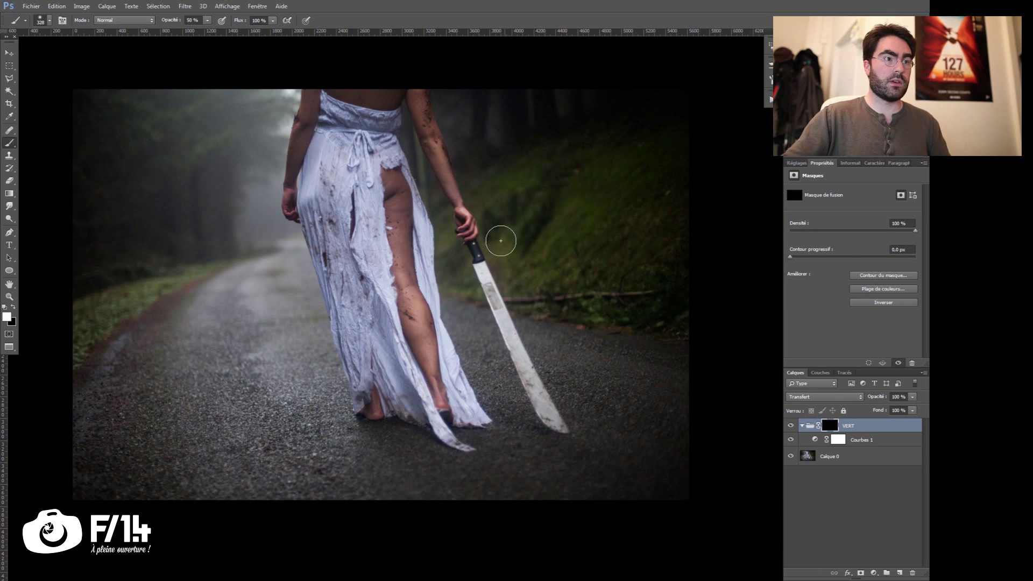
{"action": "left_click_drag", "start_coordinate": [452, 272], "coordinate": [447, 226]}
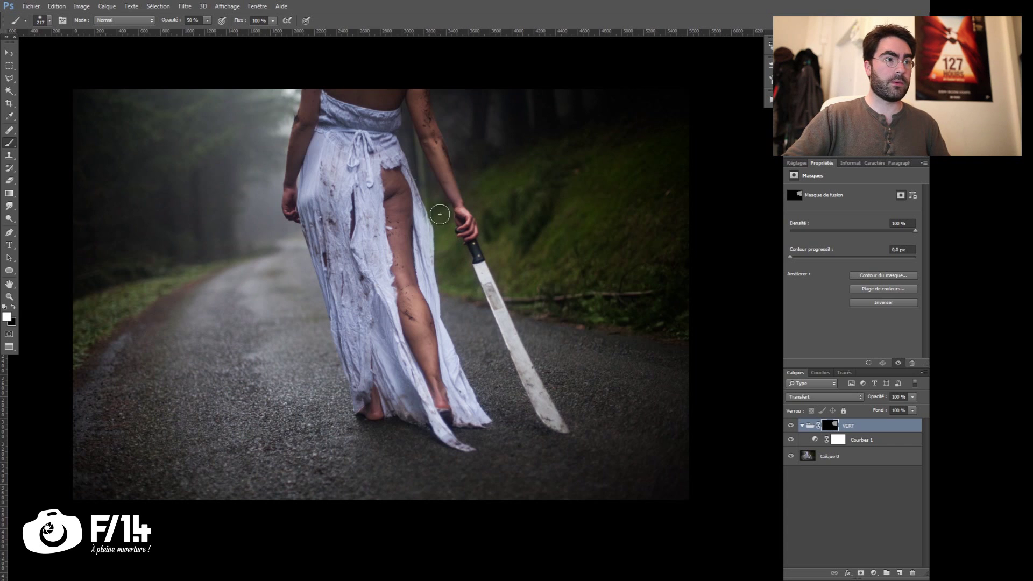
Paint white on the VERT mask over the misty trees and the grass verge on the opposite side of the road
{"action": "left_click_drag", "start_coordinate": [88, 302], "coordinate": [97, 303]}
{"action": "left_click_drag", "start_coordinate": [154, 166], "coordinate": [162, 162]}
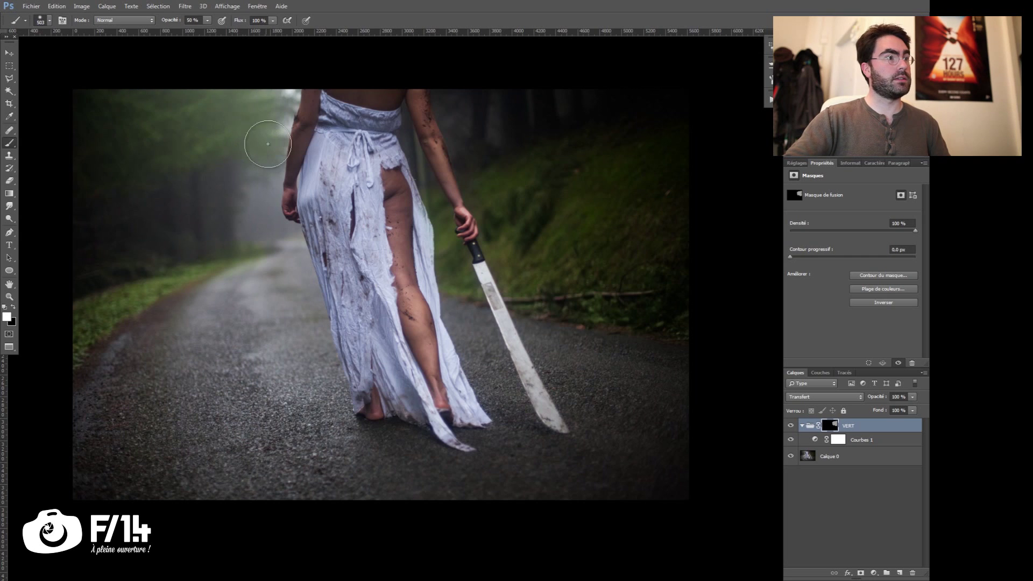
{"action": "mouse_move", "coordinate": [213, 269]}
{"action": "left_mouse_down"}
{"action": "mouse_move", "coordinate": [205, 276]}
{"action": "mouse_move", "coordinate": [260, 248]}
{"action": "left_mouse_up"}
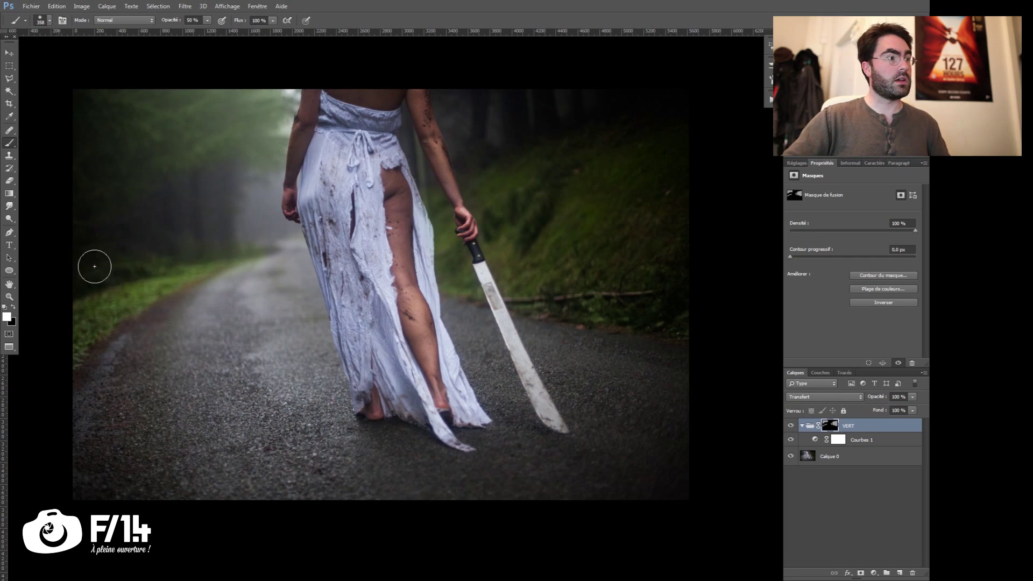
{"action": "left_click_drag", "start_coordinate": [185, 335], "coordinate": [172, 337]}
Touch up the VERT mask with black, adjusting the brush size around the road edge and the woman's arm
{"action": "key", "text": "x"}
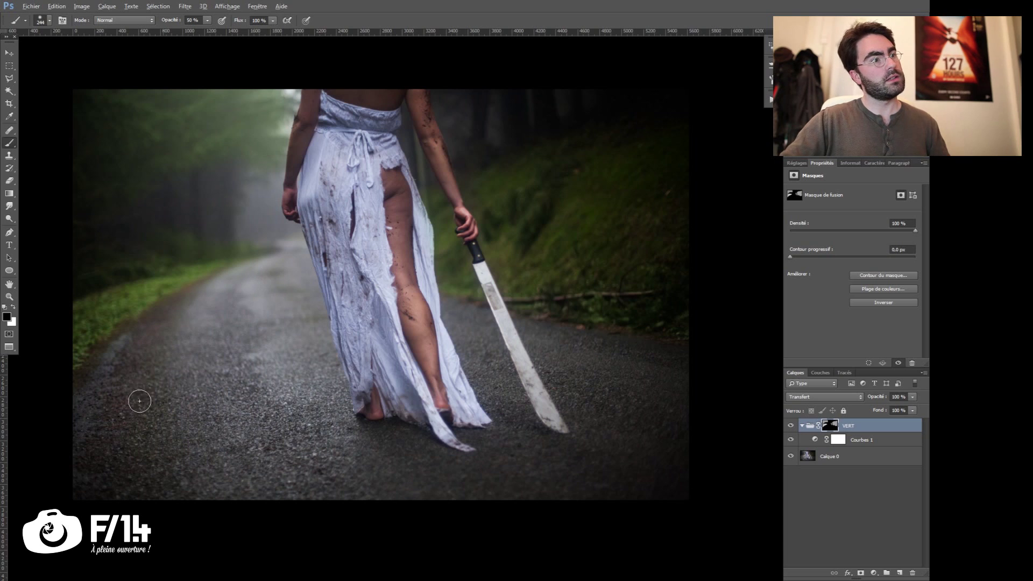
{"action": "left_click_drag", "start_coordinate": [437, 199], "coordinate": [434, 200]}
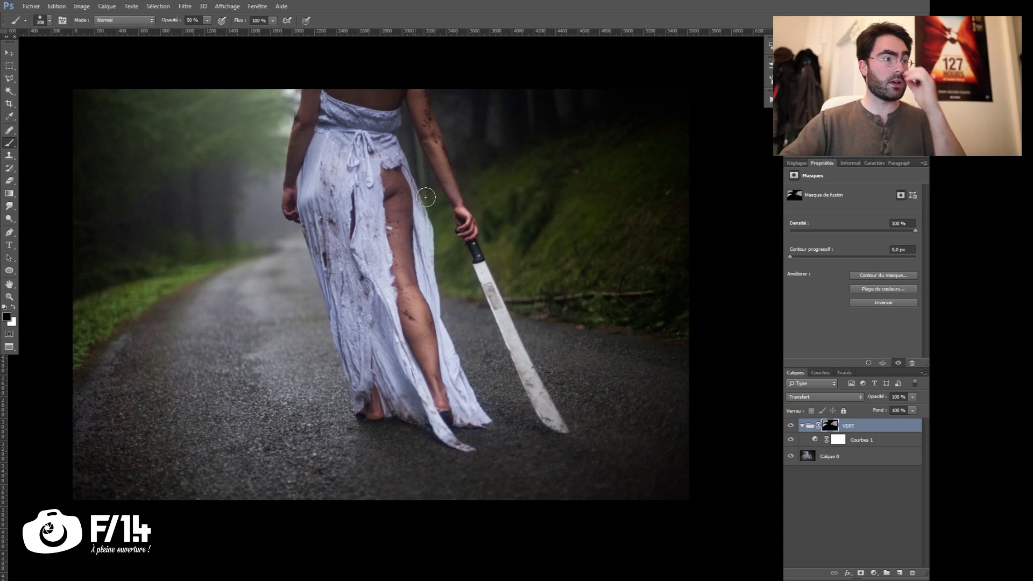
{"action": "left_click_drag", "start_coordinate": [241, 242], "coordinate": [258, 241]}
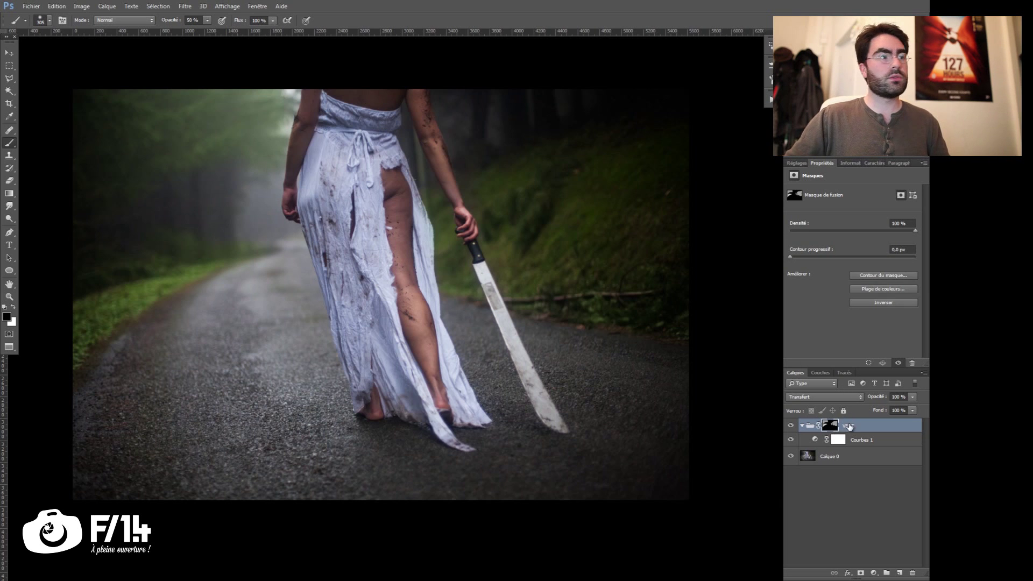
Inspect the VERT mask on its own and enlarge the brush to about 402 px
{"action": "left_click", "coordinate": [835, 428], "text": "alt"}
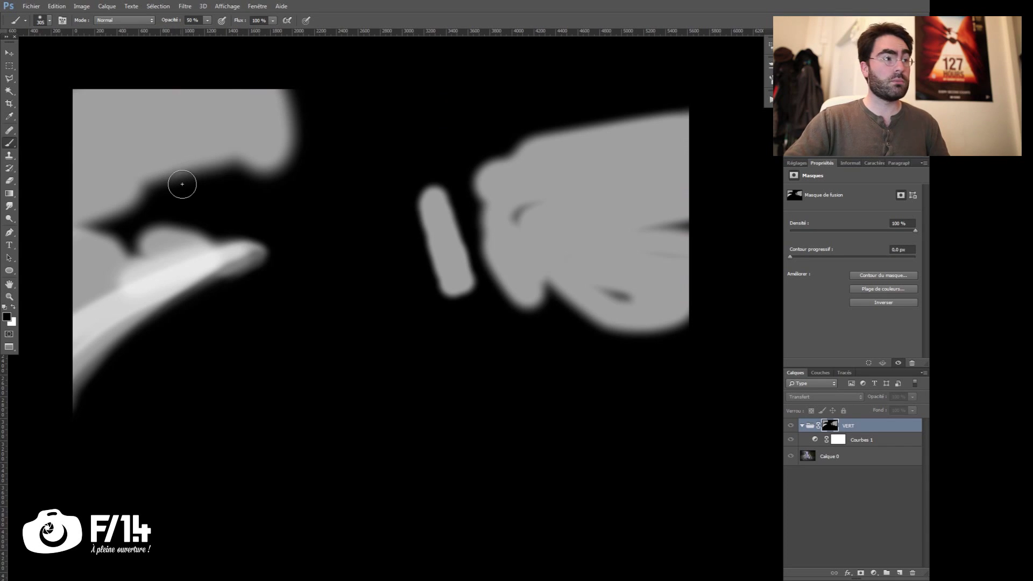
{"action": "right_click", "coordinate": [218, 195]}
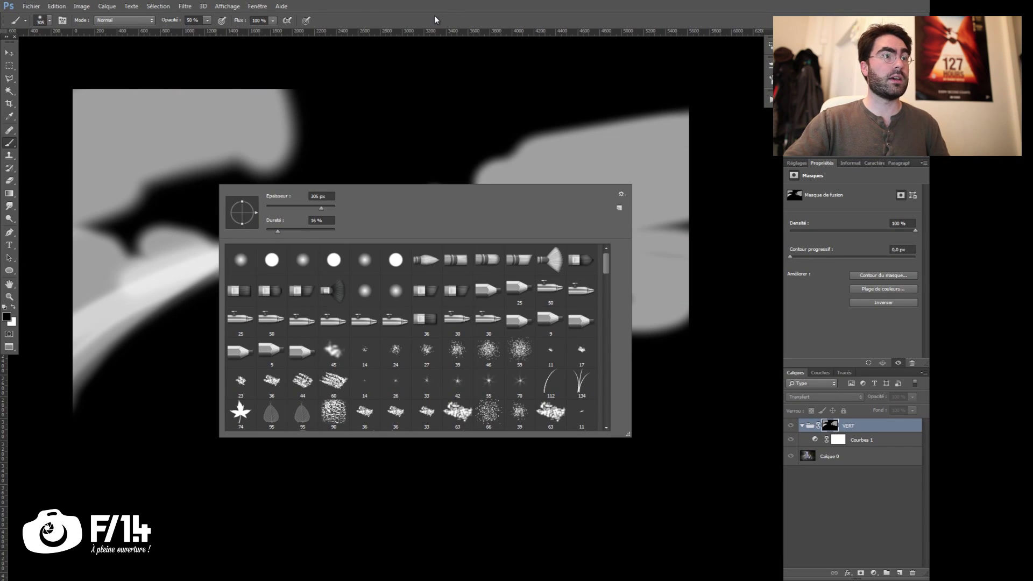
{"action": "key", "text": "Return"}
{"action": "left_click_drag", "start_coordinate": [216, 222], "coordinate": [232, 220]}
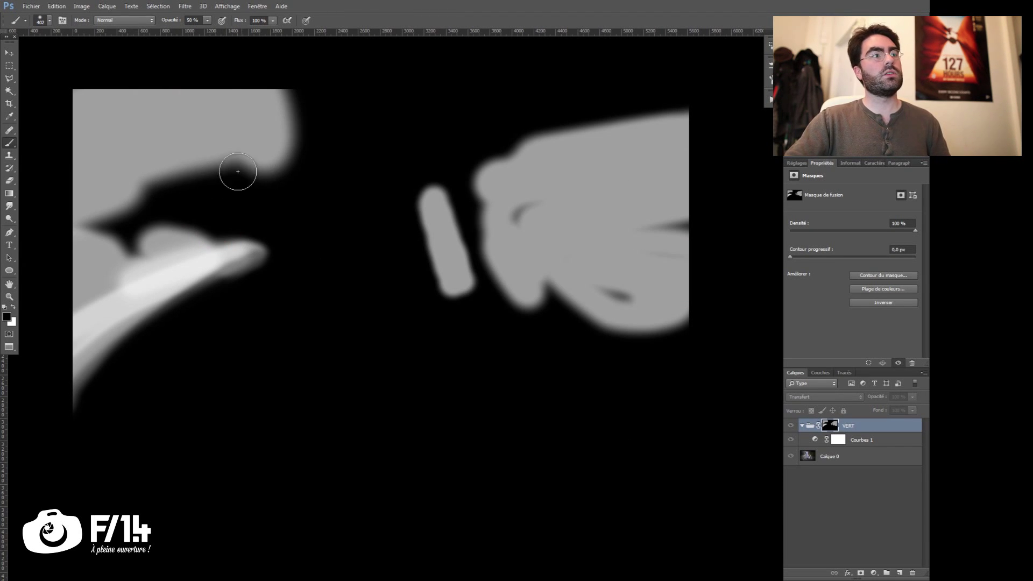
{"action": "left_click", "coordinate": [830, 427], "text": "alt"}
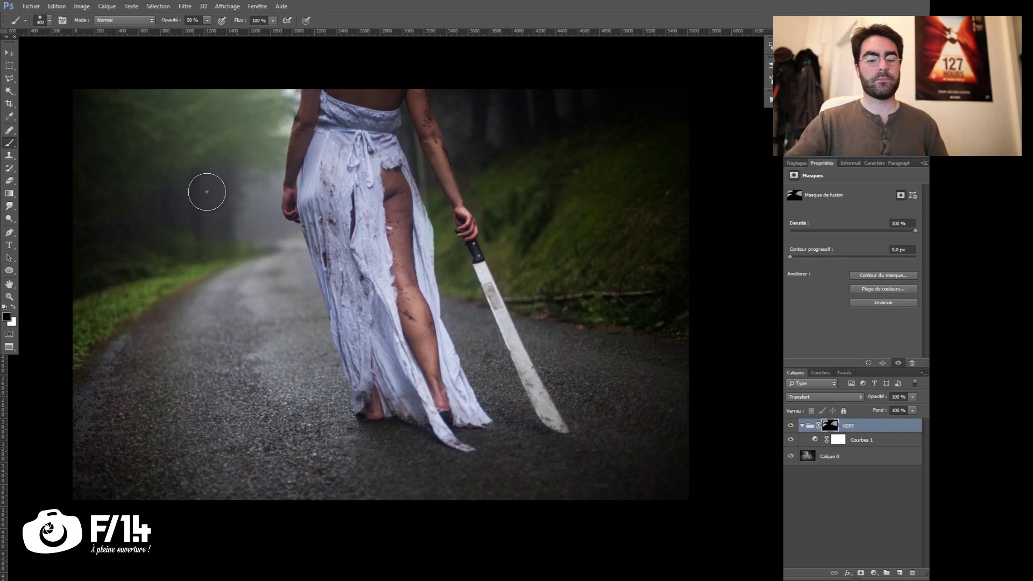
Soften the lower edge of the misty trees area on the VERT mask by painting black at 10% opacity
{"action": "key", "text": "1"}
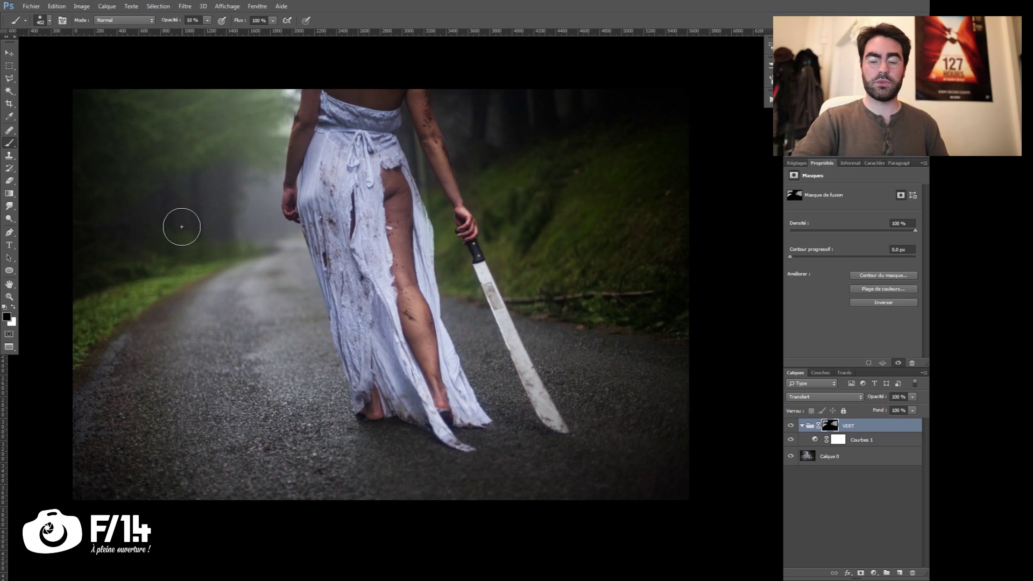
{"action": "key", "text": "x"}
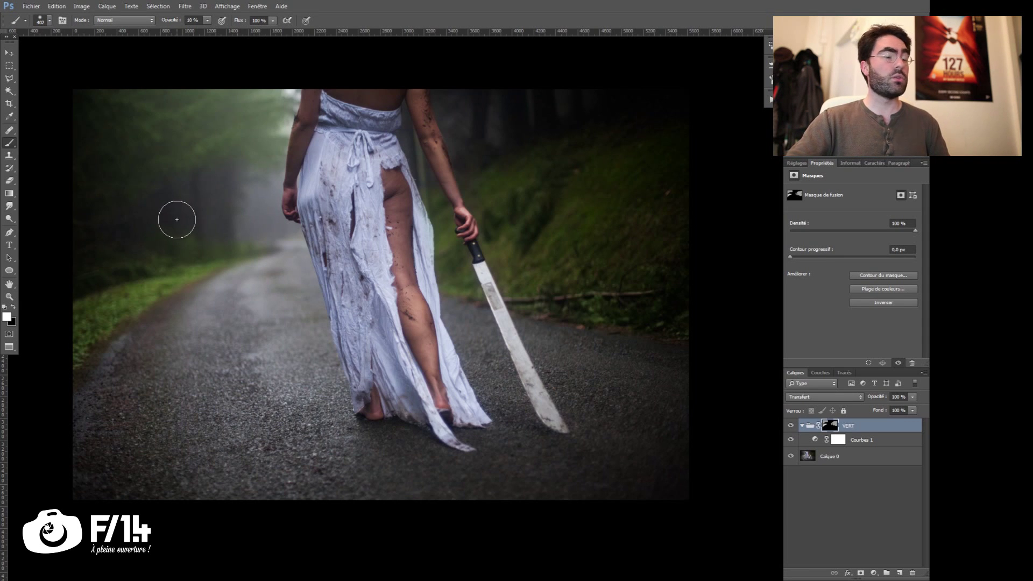
{"action": "key", "text": "x"}
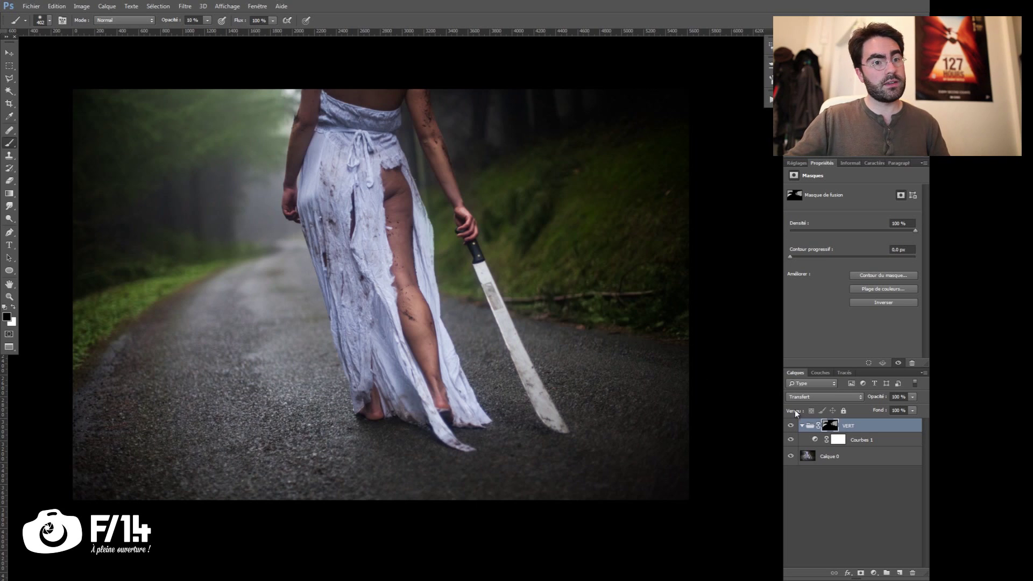
{"action": "left_click", "coordinate": [830, 426], "text": "alt"}
{"action": "mouse_move", "coordinate": [149, 204]}
{"action": "left_mouse_down"}
{"action": "mouse_move", "coordinate": [258, 161]}
{"action": "mouse_move", "coordinate": [119, 208]}
{"action": "mouse_move", "coordinate": [145, 179]}
{"action": "mouse_move", "coordinate": [303, 160]}
{"action": "mouse_move", "coordinate": [189, 187]}
{"action": "mouse_move", "coordinate": [251, 177]}
{"action": "mouse_move", "coordinate": [309, 149]}
{"action": "mouse_move", "coordinate": [286, 169]}
{"action": "mouse_move", "coordinate": [180, 181]}
{"action": "mouse_move", "coordinate": [209, 178]}
{"action": "mouse_move", "coordinate": [125, 210]}
{"action": "mouse_move", "coordinate": [155, 173]}
{"action": "mouse_move", "coordinate": [245, 180]}
{"action": "mouse_move", "coordinate": [300, 145]}
{"action": "mouse_move", "coordinate": [285, 181]}
{"action": "mouse_move", "coordinate": [275, 171]}
{"action": "mouse_move", "coordinate": [169, 189]}
{"action": "mouse_move", "coordinate": [262, 165]}
{"action": "left_mouse_up"}
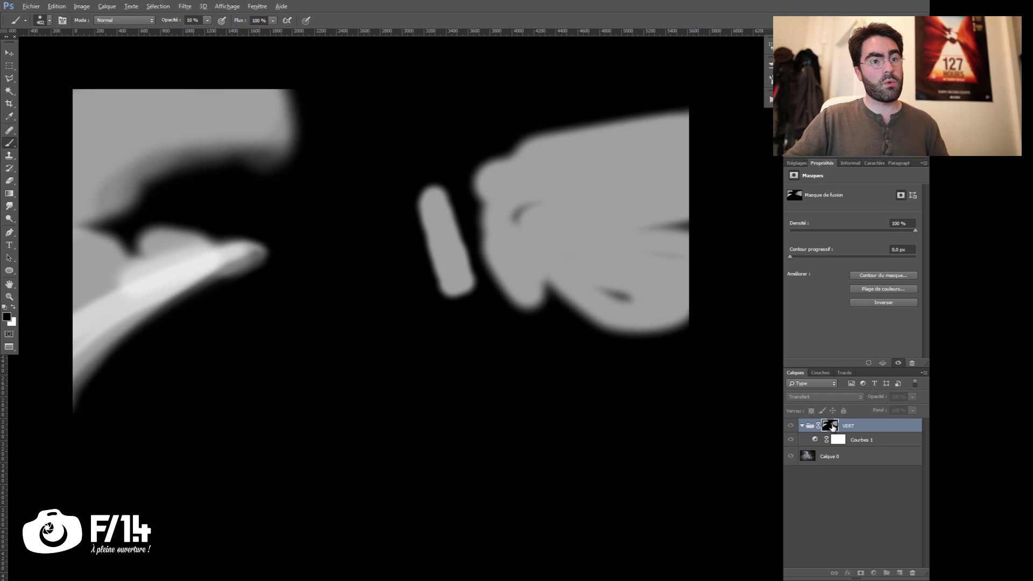
{"action": "left_click", "coordinate": [832, 427], "text": "alt"}
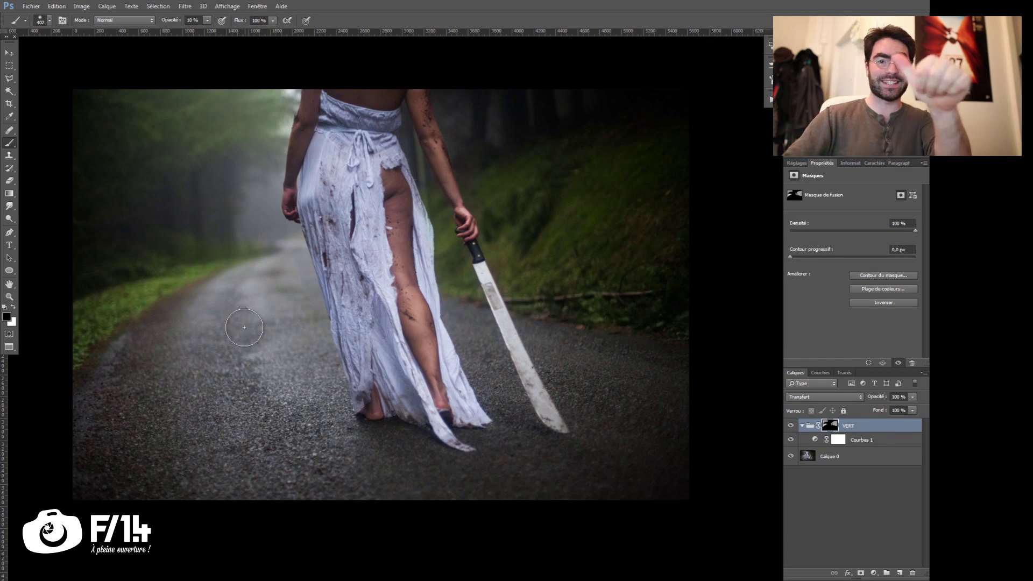
Collapse the VERT group and create a BITUME group above it containing a new empty layer
{"action": "left_click", "coordinate": [802, 425]}
{"action": "left_click", "coordinate": [886, 574]}
{"action": "key", "text": "x"}
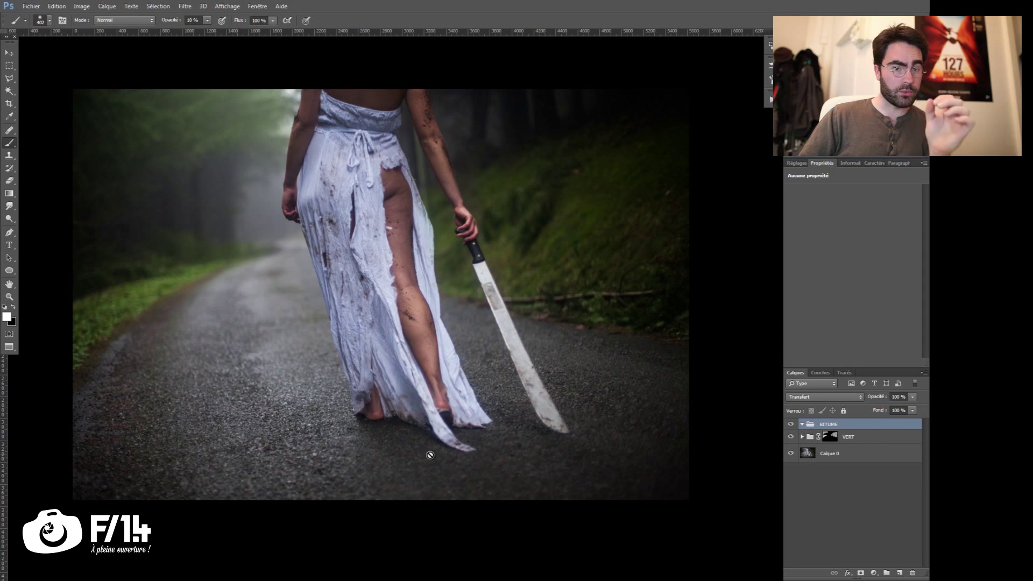
{"action": "key", "text": "ctrl+shift+alt+n"}
Sketch thin black guide strokes at 100% opacity on the new layer, tracing both road edges, the bright mist and the grass verge
{"action": "key", "text": "bracketleft"}
{"action": "key", "text": "bracketleft"}
{"action": "key", "text": "bracketleft"}
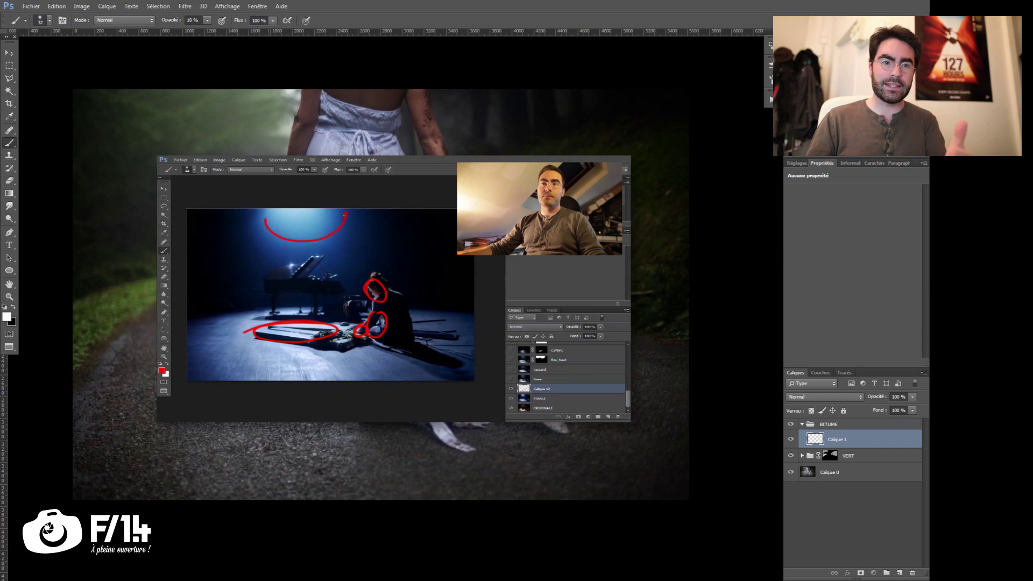
{"action": "key", "text": "c"}
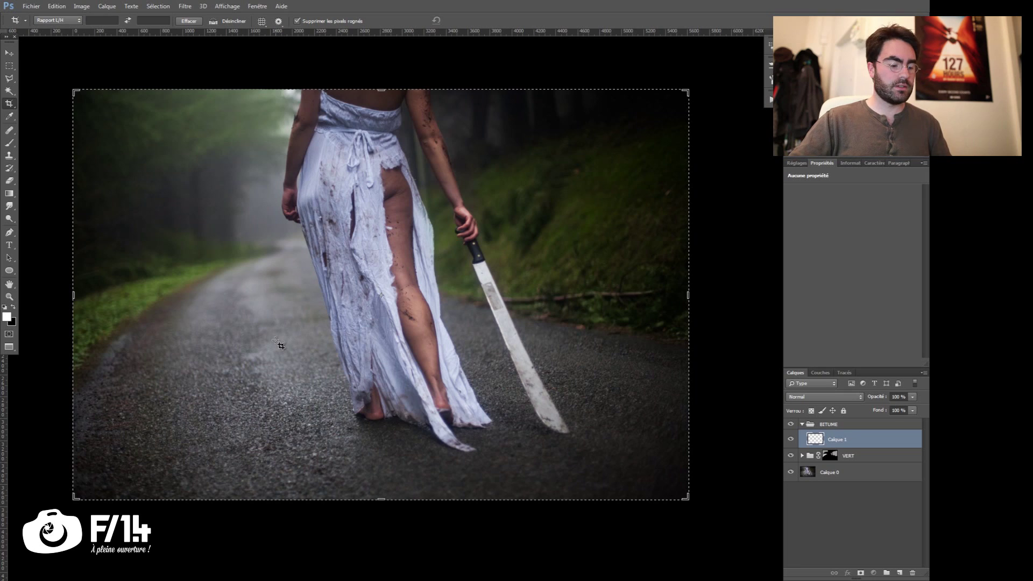
{"action": "key", "text": "b"}
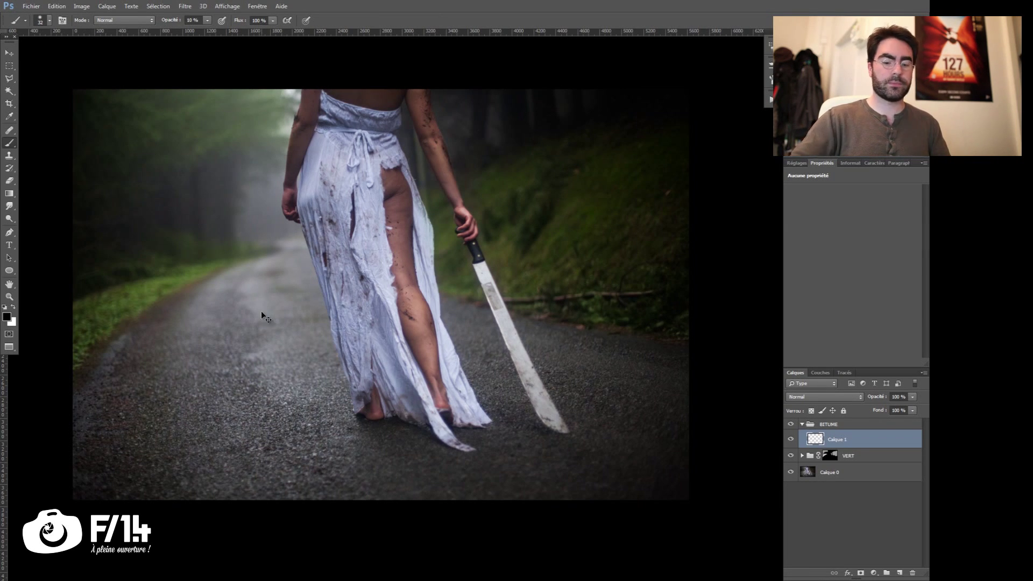
{"action": "mouse_move", "coordinate": [697, 357]}
{"action": "left_mouse_down"}
{"action": "mouse_move", "coordinate": [461, 295]}
{"action": "mouse_move", "coordinate": [353, 249]}
{"action": "left_mouse_up"}
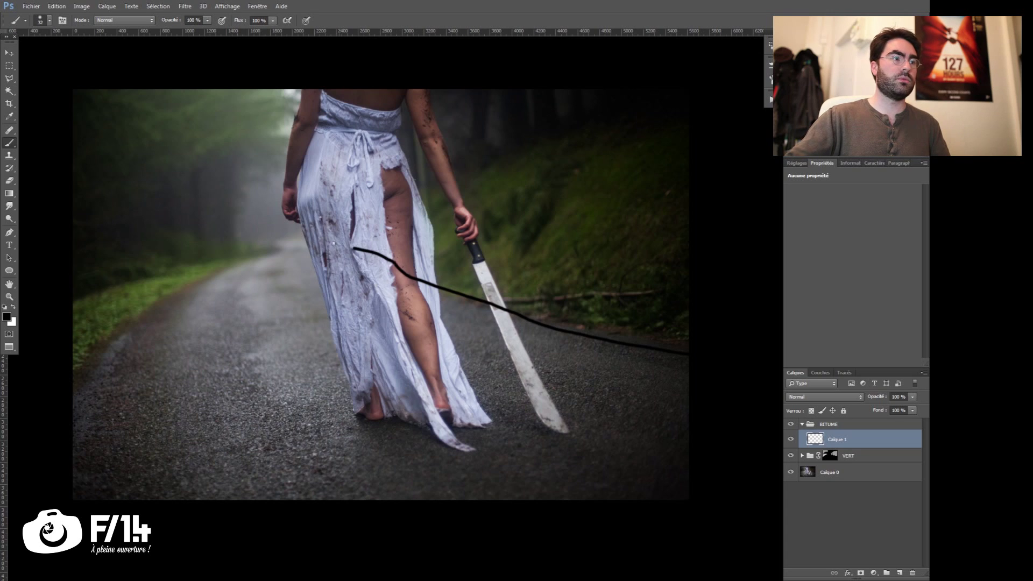
{"action": "left_click_drag", "start_coordinate": [144, 319], "coordinate": [283, 248]}
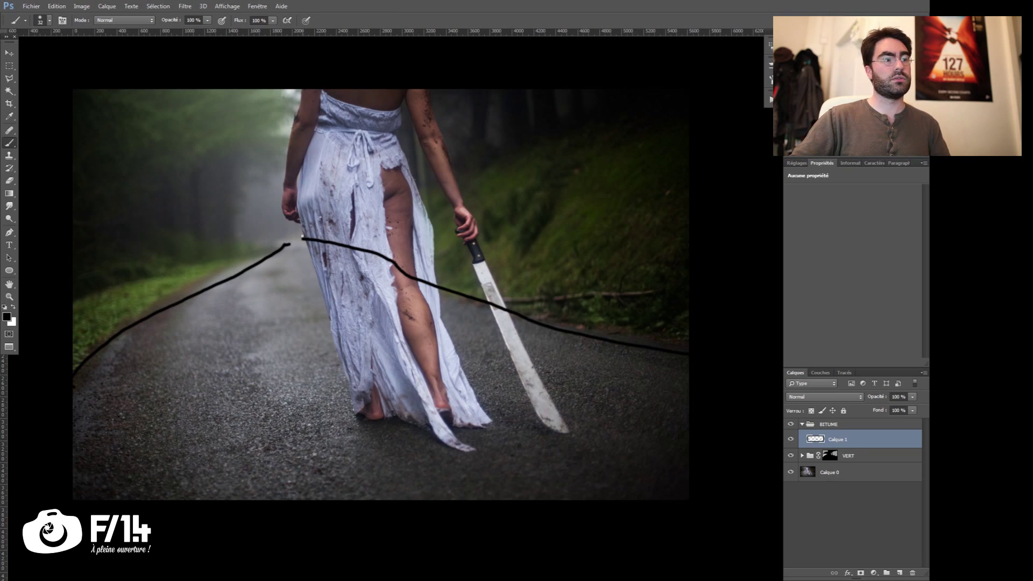
{"action": "mouse_move", "coordinate": [280, 186]}
{"action": "left_mouse_down"}
{"action": "mouse_move", "coordinate": [267, 227]}
{"action": "mouse_move", "coordinate": [313, 210]}
{"action": "mouse_move", "coordinate": [264, 218]}
{"action": "left_mouse_up"}
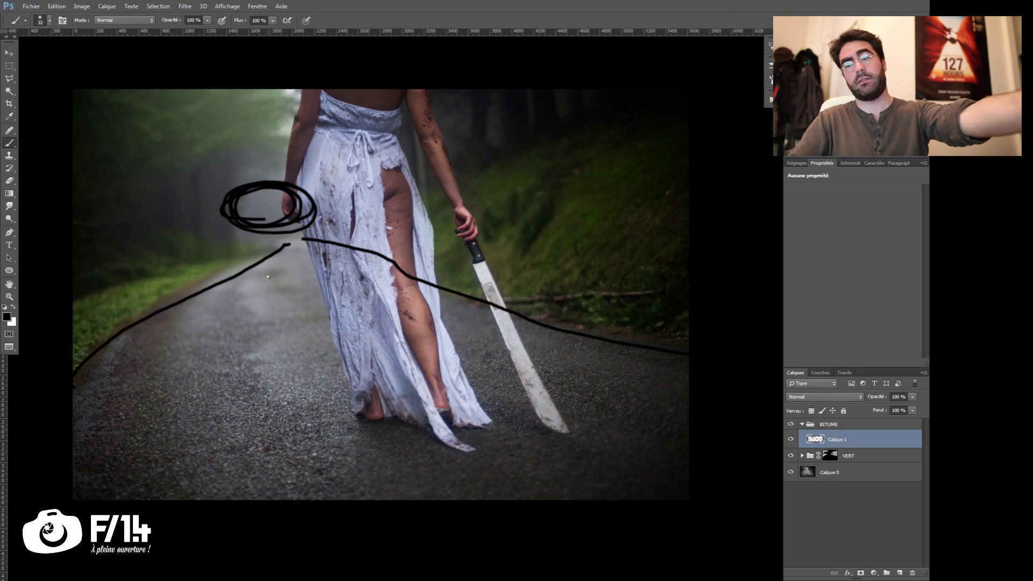
{"action": "mouse_move", "coordinate": [215, 255]}
{"action": "left_mouse_down"}
{"action": "mouse_move", "coordinate": [75, 295]}
{"action": "mouse_move", "coordinate": [73, 360]}
{"action": "left_mouse_up"}
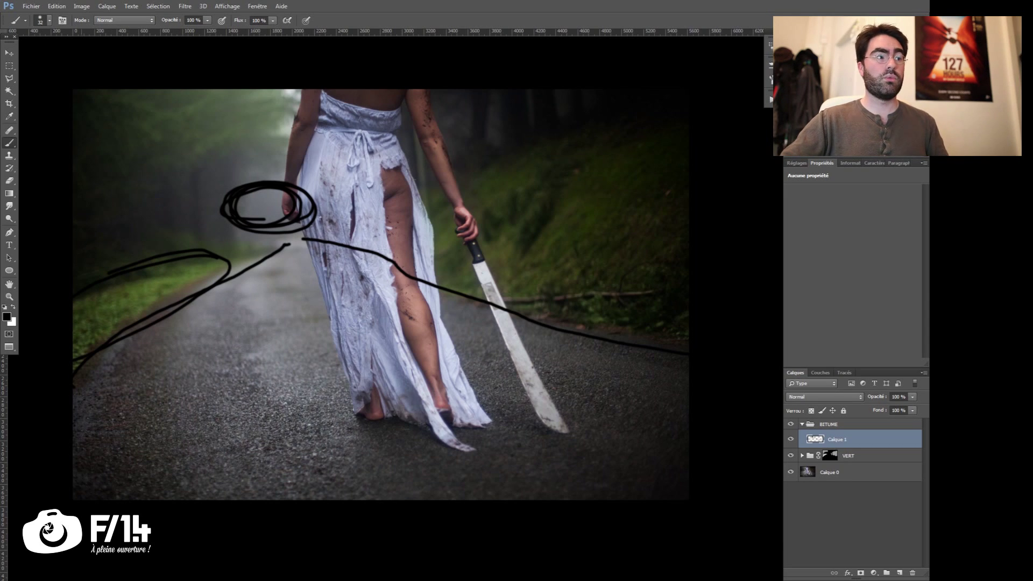
Undo the black strokes around the grass verge and mark the verge and the right embankment with white outlines and hatching
{"action": "key", "text": "ctrl+z"}
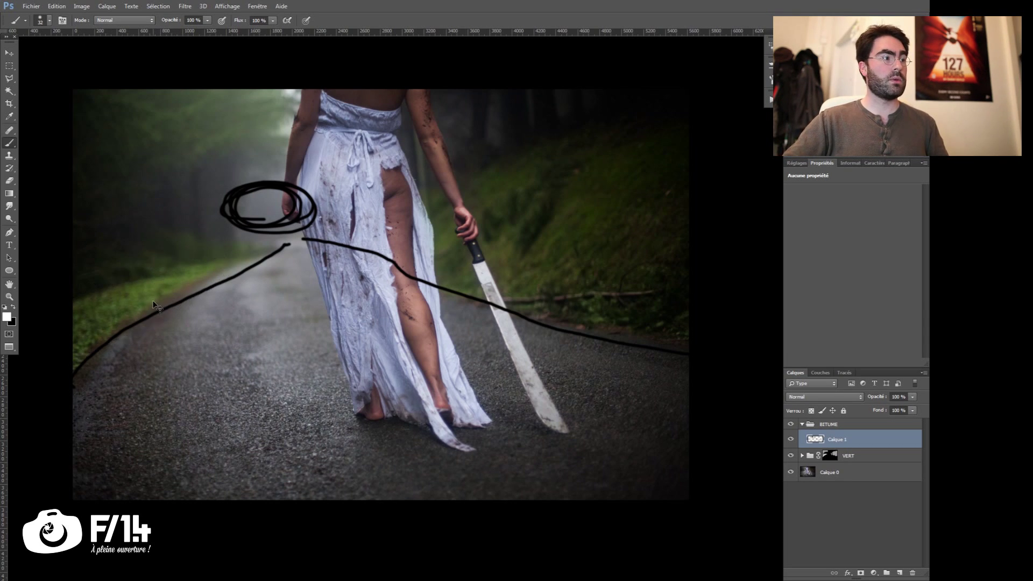
{"action": "mouse_move", "coordinate": [175, 249]}
{"action": "left_mouse_down"}
{"action": "mouse_move", "coordinate": [231, 270]}
{"action": "mouse_move", "coordinate": [91, 288]}
{"action": "left_mouse_up"}
{"action": "mouse_move", "coordinate": [630, 192]}
{"action": "left_mouse_down"}
{"action": "mouse_move", "coordinate": [522, 187]}
{"action": "mouse_move", "coordinate": [571, 202]}
{"action": "left_mouse_up"}
{"action": "mouse_move", "coordinate": [239, 265]}
{"action": "left_mouse_down"}
{"action": "mouse_move", "coordinate": [75, 377]}
{"action": "mouse_move", "coordinate": [110, 343]}
{"action": "left_mouse_up"}
{"action": "mouse_move", "coordinate": [128, 287]}
{"action": "left_mouse_down"}
{"action": "mouse_move", "coordinate": [162, 266]}
{"action": "mouse_move", "coordinate": [221, 254]}
{"action": "left_mouse_up"}
{"action": "mouse_move", "coordinate": [565, 206]}
{"action": "left_mouse_down"}
{"action": "mouse_move", "coordinate": [464, 234]}
{"action": "mouse_move", "coordinate": [614, 237]}
{"action": "mouse_move", "coordinate": [570, 280]}
{"action": "mouse_move", "coordinate": [667, 288]}
{"action": "left_mouse_up"}
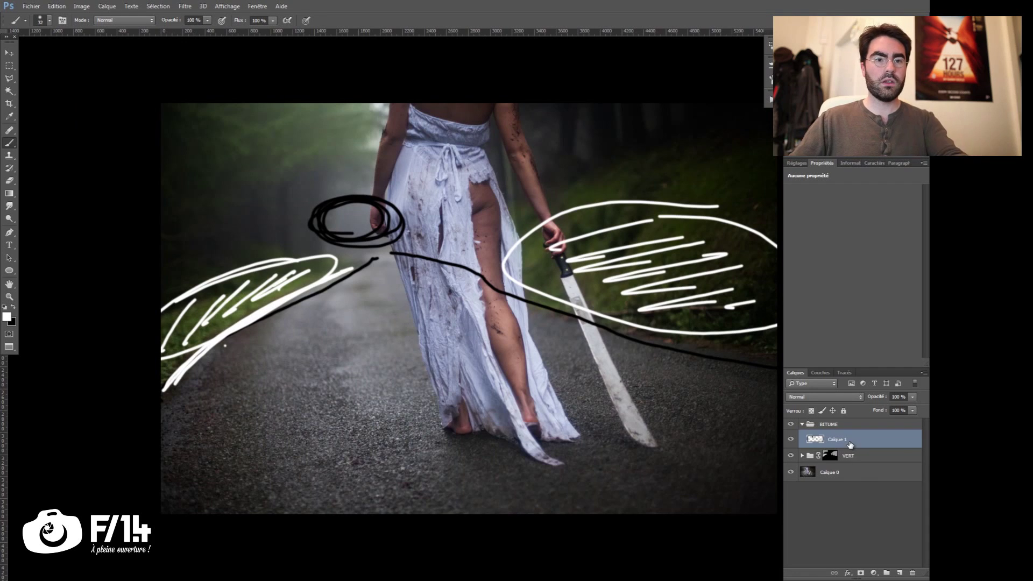
Delete the layer holding the guide strokes and add a Curves adjustment inside the BITUME group
{"action": "key", "text": "Delete"}
{"action": "left_click", "coordinate": [875, 573]}
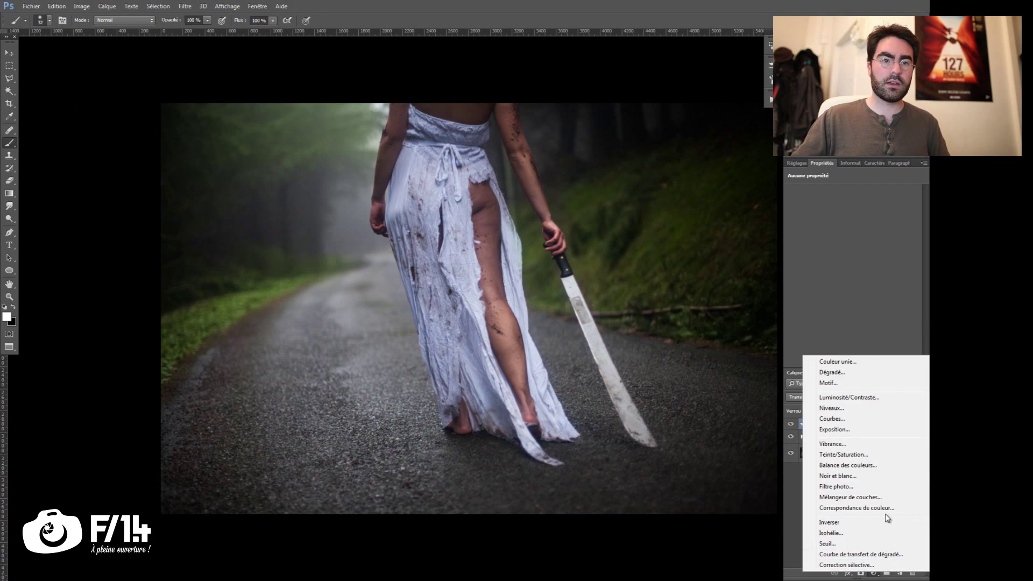
{"action": "left_click", "coordinate": [846, 420]}
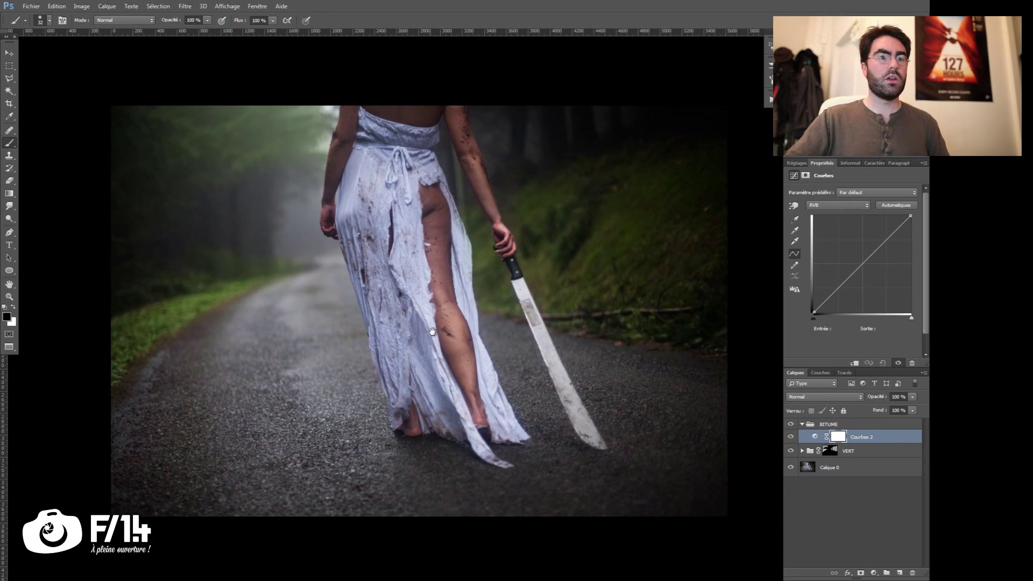
Raise the Blue channel of the BITUME curves with a point at input 103, output 142
{"action": "left_click", "coordinate": [857, 210]}
{"action": "left_click", "coordinate": [835, 239]}
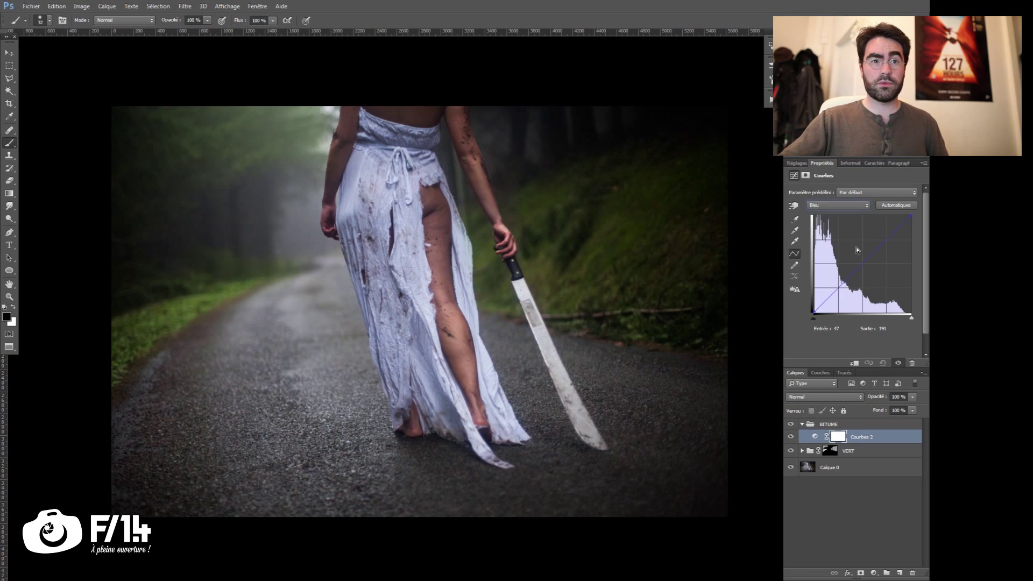
{"action": "left_click_drag", "start_coordinate": [865, 266], "coordinate": [854, 259]}
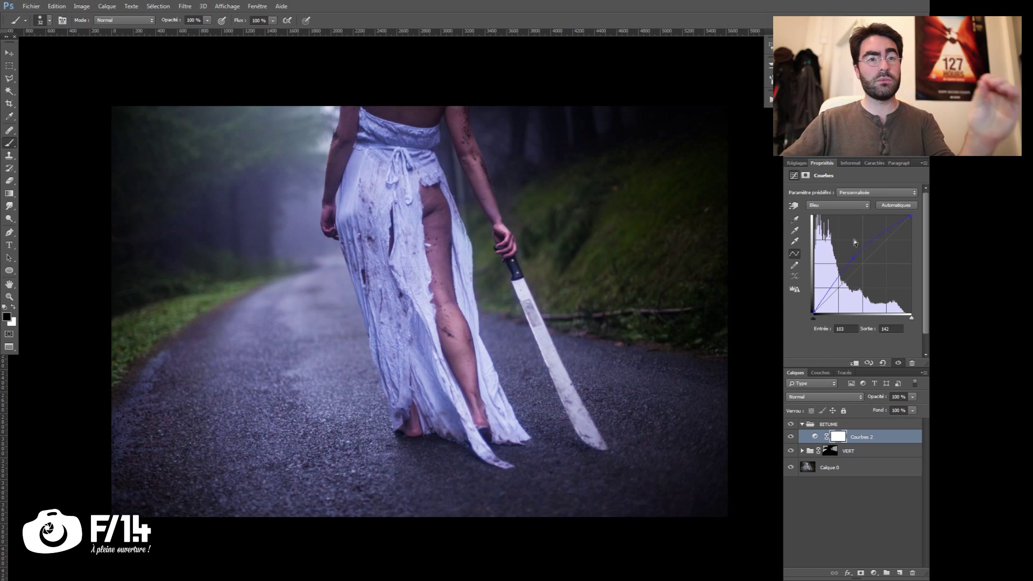
Lower the Red curve with a point at input 149, output 101, and slightly pull down the midtones of the Green curve
{"action": "left_click", "coordinate": [849, 208]}
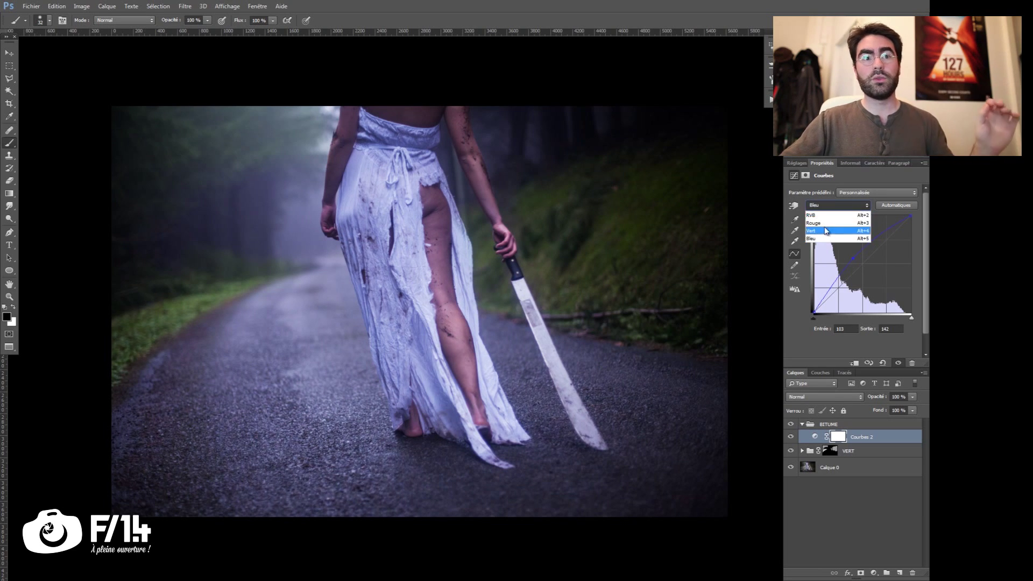
{"action": "left_click", "coordinate": [853, 221]}
{"action": "left_click_drag", "start_coordinate": [860, 267], "coordinate": [869, 272]}
{"action": "left_click", "coordinate": [855, 211]}
{"action": "left_click", "coordinate": [849, 229]}
{"action": "left_click_drag", "start_coordinate": [861, 266], "coordinate": [863, 268]}
{"action": "left_click", "coordinate": [839, 205]}
{"action": "left_click", "coordinate": [839, 220]}
{"action": "left_click_drag", "start_coordinate": [870, 268], "coordinate": [871, 273]}
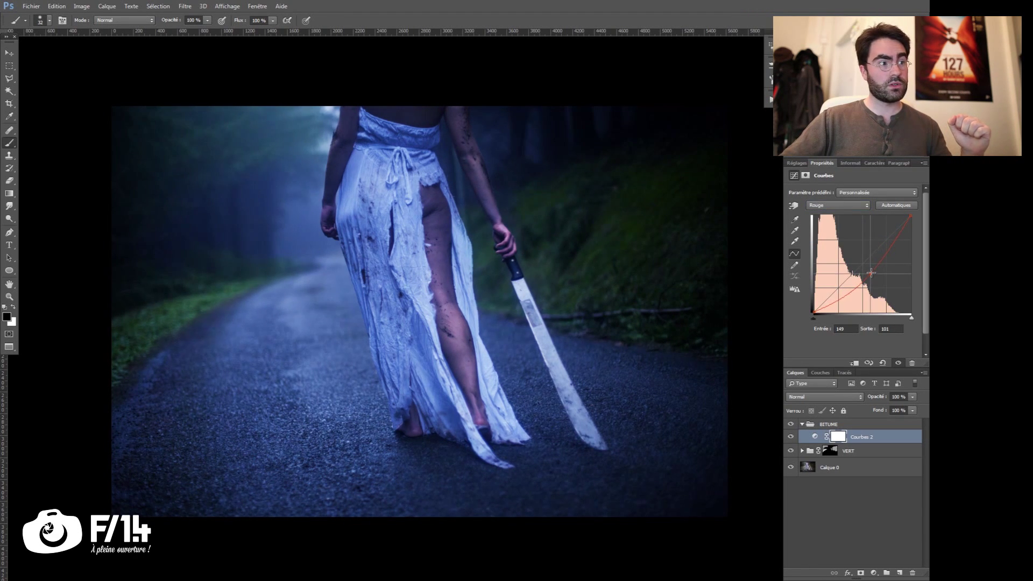
Fine-tune the Blue curve point to input 100, output 141
{"action": "left_click", "coordinate": [838, 205]}
{"action": "left_click", "coordinate": [832, 238]}
{"action": "left_click_drag", "start_coordinate": [854, 260], "coordinate": [849, 262]}
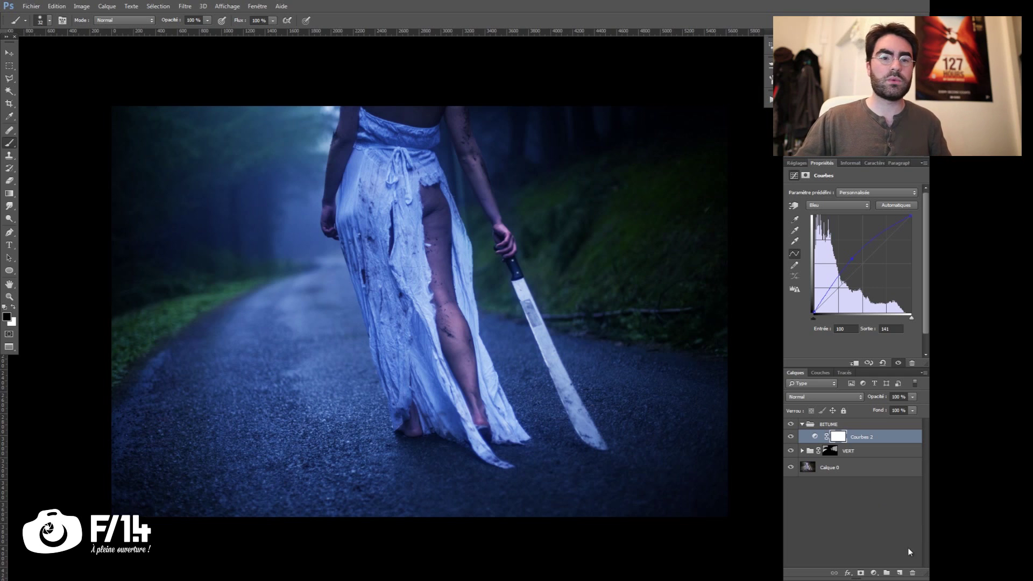
Add a Hue/Saturation adjustment above the BITUME curves and set its saturation to -27
{"action": "left_click", "coordinate": [872, 574]}
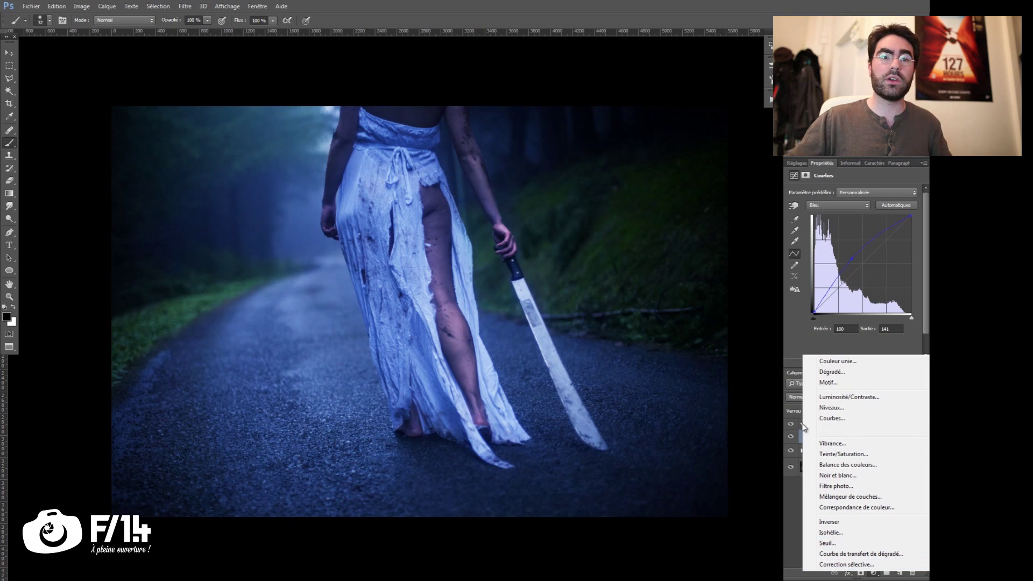
{"action": "left_click", "coordinate": [834, 455]}
{"action": "left_click_drag", "start_coordinate": [843, 253], "coordinate": [837, 248]}
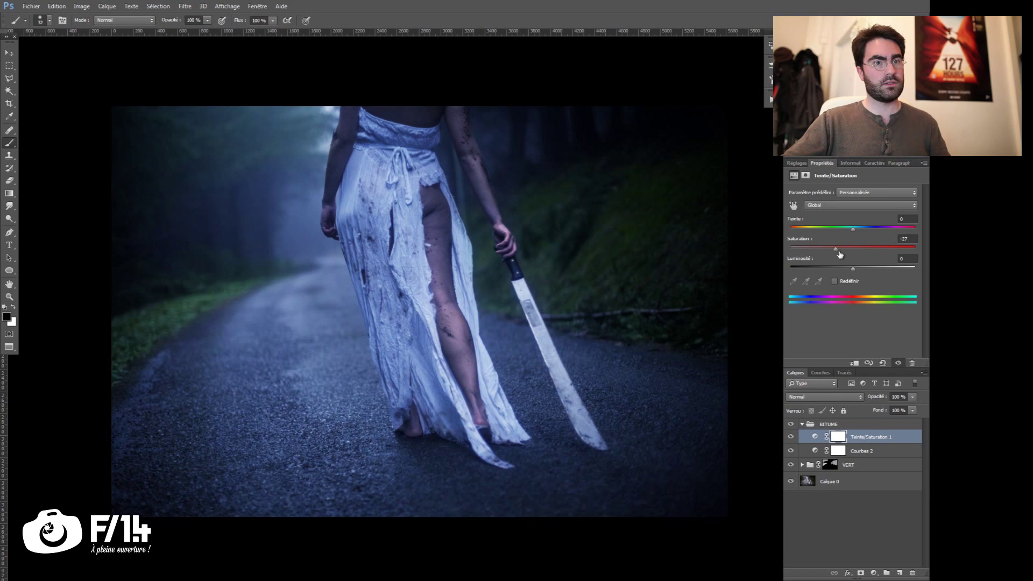
Add a black mask to the BITUME group so its blue grade is hidden, with white as the painting colour
{"action": "left_click", "coordinate": [859, 426]}
{"action": "key", "text": "x"}
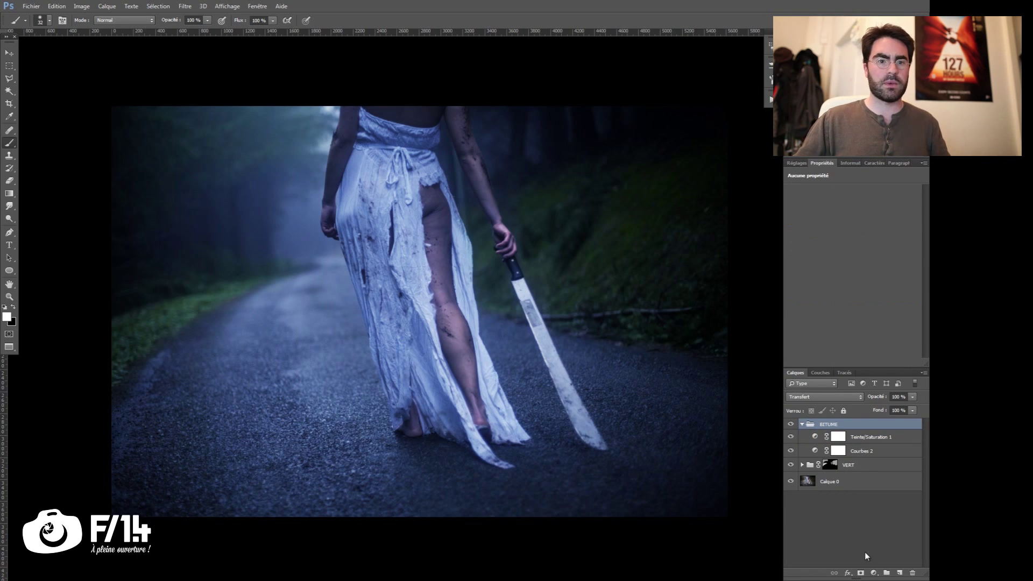
{"action": "left_click", "coordinate": [860, 574], "text": "alt"}
Paint white over the whole road surface on the BITUME mask with a brush of about 349 px, refining the edges at 30% opacity
{"action": "left_click_drag", "start_coordinate": [349, 331], "coordinate": [348, 330]}
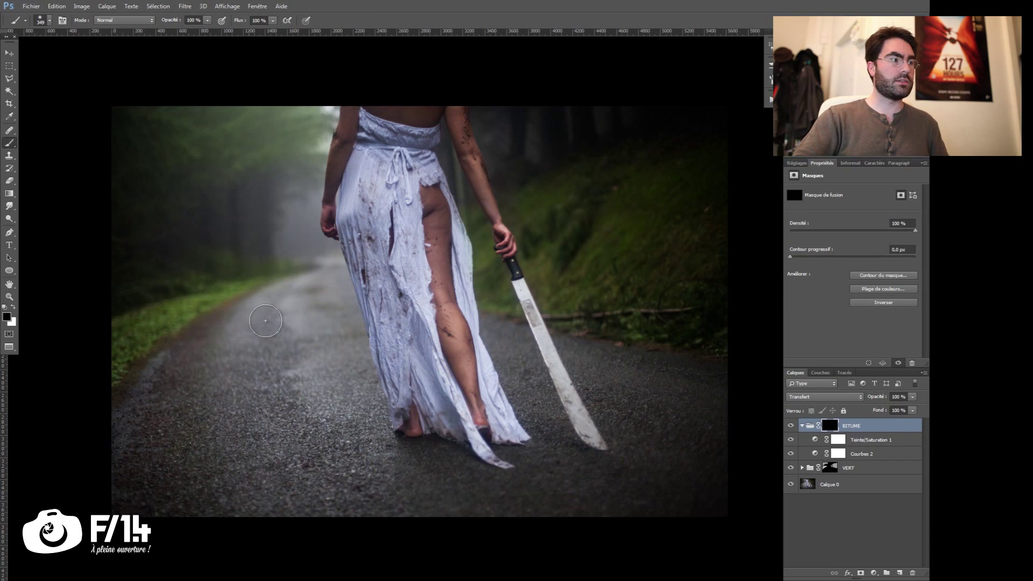
{"action": "left_click_drag", "start_coordinate": [296, 318], "coordinate": [277, 330]}
{"action": "mouse_move", "coordinate": [324, 281]}
{"action": "left_mouse_down"}
{"action": "mouse_move", "coordinate": [225, 345]}
{"action": "mouse_move", "coordinate": [215, 339]}
{"action": "mouse_move", "coordinate": [135, 435]}
{"action": "mouse_move", "coordinate": [148, 417]}
{"action": "mouse_move", "coordinate": [126, 457]}
{"action": "mouse_move", "coordinate": [127, 514]}
{"action": "mouse_move", "coordinate": [147, 545]}
{"action": "mouse_move", "coordinate": [247, 511]}
{"action": "mouse_move", "coordinate": [253, 441]}
{"action": "mouse_move", "coordinate": [221, 369]}
{"action": "mouse_move", "coordinate": [287, 359]}
{"action": "mouse_move", "coordinate": [333, 303]}
{"action": "mouse_move", "coordinate": [334, 275]}
{"action": "mouse_move", "coordinate": [380, 427]}
{"action": "mouse_move", "coordinate": [387, 500]}
{"action": "mouse_move", "coordinate": [324, 400]}
{"action": "mouse_move", "coordinate": [310, 421]}
{"action": "mouse_move", "coordinate": [359, 500]}
{"action": "mouse_move", "coordinate": [428, 455]}
{"action": "mouse_move", "coordinate": [411, 481]}
{"action": "mouse_move", "coordinate": [234, 512]}
{"action": "mouse_move", "coordinate": [309, 479]}
{"action": "mouse_move", "coordinate": [458, 463]}
{"action": "mouse_move", "coordinate": [513, 490]}
{"action": "mouse_move", "coordinate": [520, 458]}
{"action": "mouse_move", "coordinate": [541, 471]}
{"action": "mouse_move", "coordinate": [494, 329]}
{"action": "mouse_move", "coordinate": [516, 328]}
{"action": "mouse_move", "coordinate": [599, 501]}
{"action": "mouse_move", "coordinate": [574, 512]}
{"action": "mouse_move", "coordinate": [588, 516]}
{"action": "mouse_move", "coordinate": [695, 451]}
{"action": "mouse_move", "coordinate": [685, 499]}
{"action": "mouse_move", "coordinate": [632, 455]}
{"action": "mouse_move", "coordinate": [607, 391]}
{"action": "mouse_move", "coordinate": [570, 351]}
{"action": "mouse_move", "coordinate": [626, 450]}
{"action": "mouse_move", "coordinate": [627, 359]}
{"action": "mouse_move", "coordinate": [734, 426]}
{"action": "mouse_move", "coordinate": [644, 411]}
{"action": "mouse_move", "coordinate": [720, 432]}
{"action": "mouse_move", "coordinate": [612, 385]}
{"action": "mouse_move", "coordinate": [564, 339]}
{"action": "mouse_move", "coordinate": [696, 456]}
{"action": "left_mouse_up"}
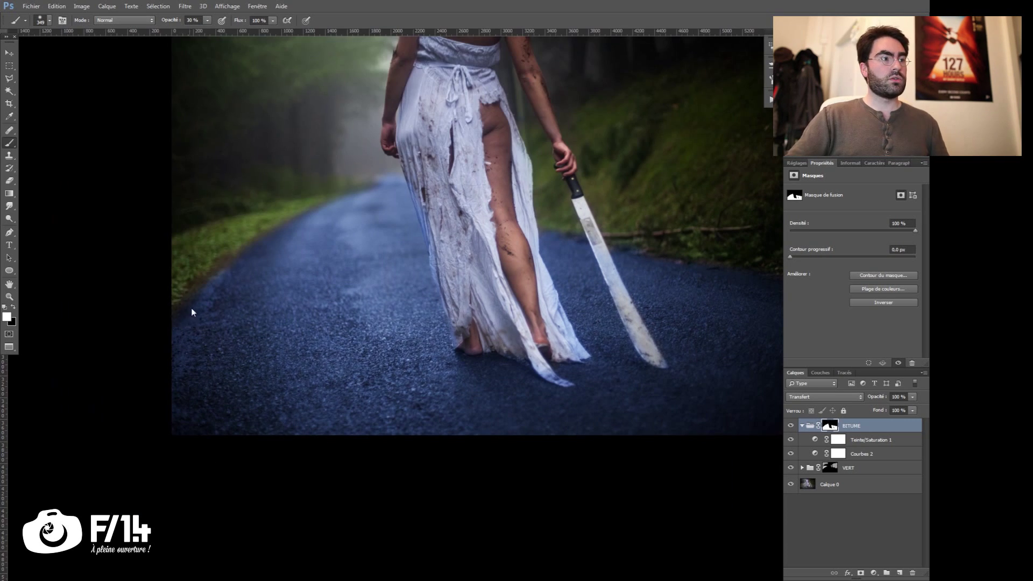
{"action": "left_click_drag", "start_coordinate": [192, 308], "coordinate": [195, 308]}
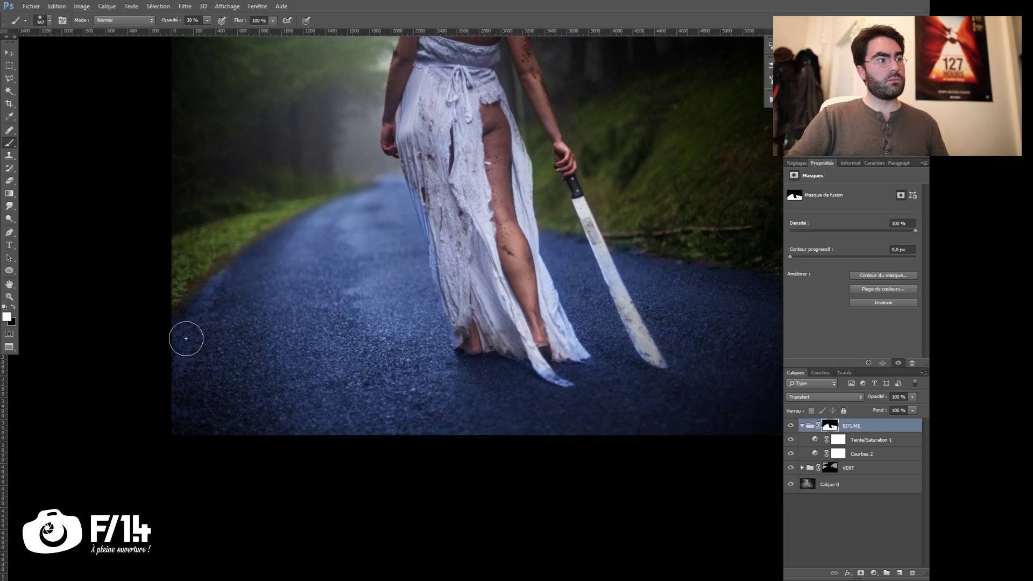
{"action": "mouse_move", "coordinate": [343, 219]}
{"action": "left_mouse_down"}
{"action": "mouse_move", "coordinate": [201, 330]}
{"action": "mouse_move", "coordinate": [300, 220]}
{"action": "mouse_move", "coordinate": [133, 328]}
{"action": "mouse_move", "coordinate": [256, 222]}
{"action": "mouse_move", "coordinate": [336, 181]}
{"action": "mouse_move", "coordinate": [146, 338]}
{"action": "mouse_move", "coordinate": [203, 289]}
{"action": "mouse_move", "coordinate": [351, 240]}
{"action": "mouse_move", "coordinate": [345, 263]}
{"action": "mouse_move", "coordinate": [344, 238]}
{"action": "left_mouse_up"}
{"action": "key", "text": "x"}
{"action": "key", "text": "x"}
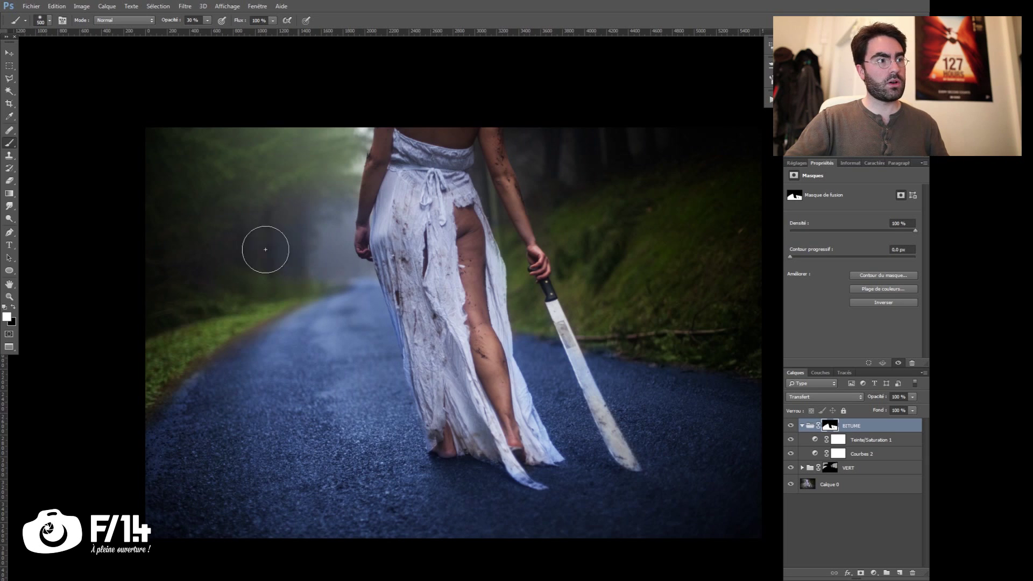
Spread a light blue tint into the mist at the far end of the road by painting the BITUME mask white at 10% opacity
{"action": "key", "text": "1"}
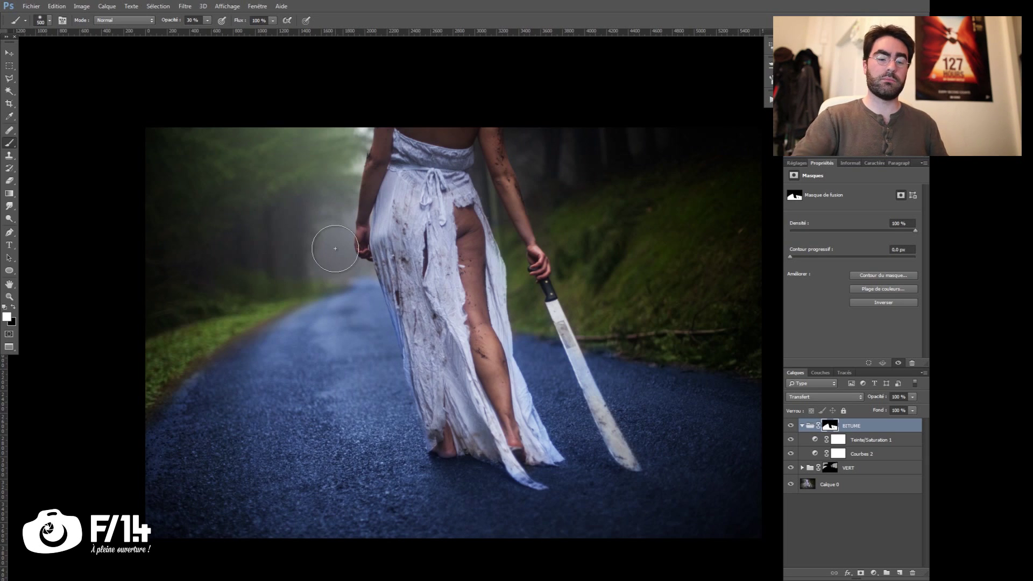
{"action": "mouse_move", "coordinate": [343, 264]}
{"action": "left_mouse_down"}
{"action": "mouse_move", "coordinate": [331, 221]}
{"action": "mouse_move", "coordinate": [374, 282]}
{"action": "mouse_move", "coordinate": [325, 251]}
{"action": "mouse_move", "coordinate": [357, 279]}
{"action": "left_mouse_up"}
{"action": "key", "text": "bracketleft"}
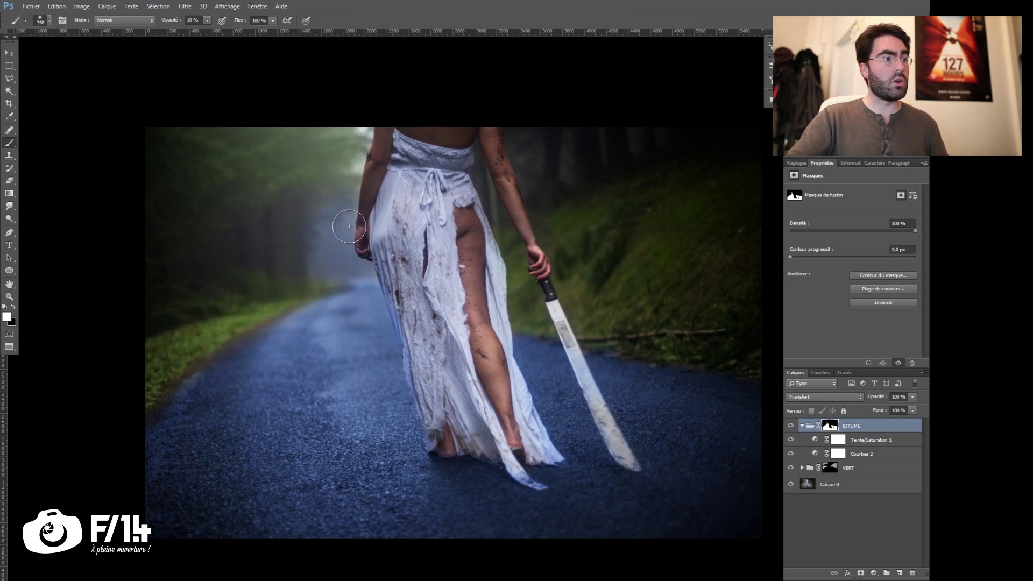
{"action": "key", "text": "bracketright"}
{"action": "key", "text": "bracketright"}
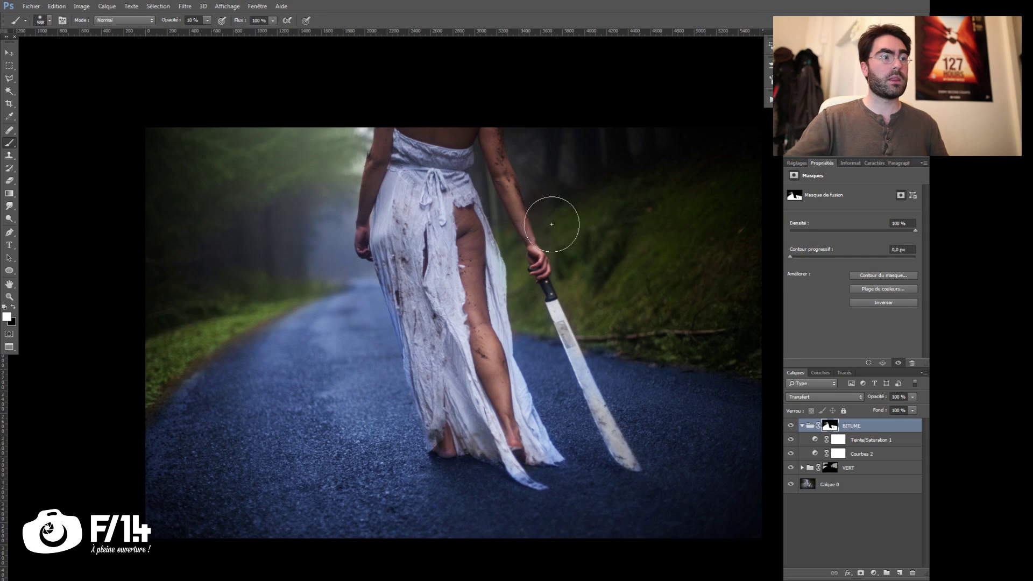
{"action": "key", "text": "bracketleft"}
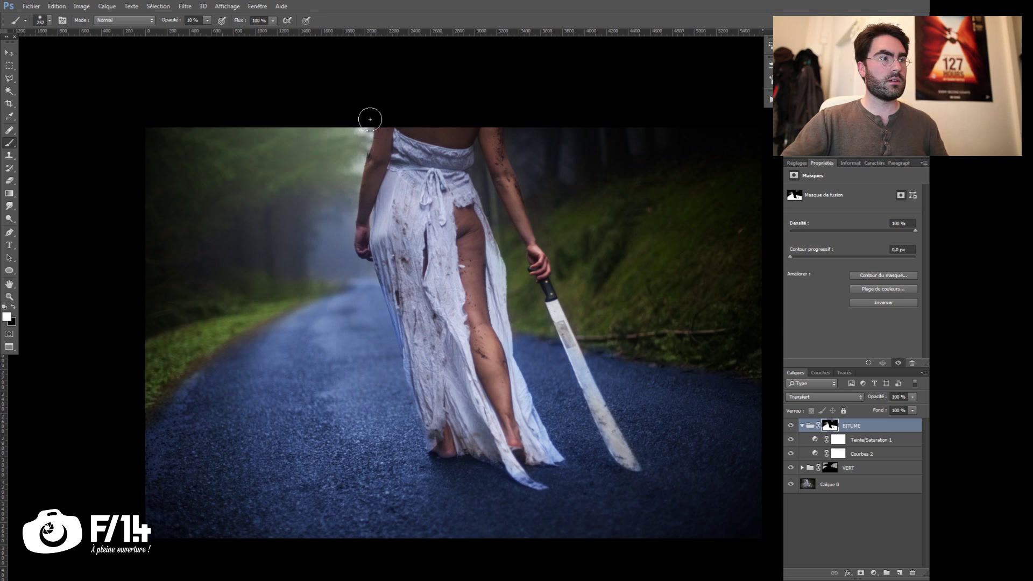
{"action": "left_click_drag", "start_coordinate": [344, 261], "coordinate": [349, 248]}
{"action": "mouse_move", "coordinate": [469, 249]}
{"action": "left_mouse_down"}
{"action": "mouse_move", "coordinate": [420, 291]}
{"action": "mouse_move", "coordinate": [410, 314]}
{"action": "mouse_move", "coordinate": [491, 299]}
{"action": "mouse_move", "coordinate": [455, 357]}
{"action": "left_mouse_up"}
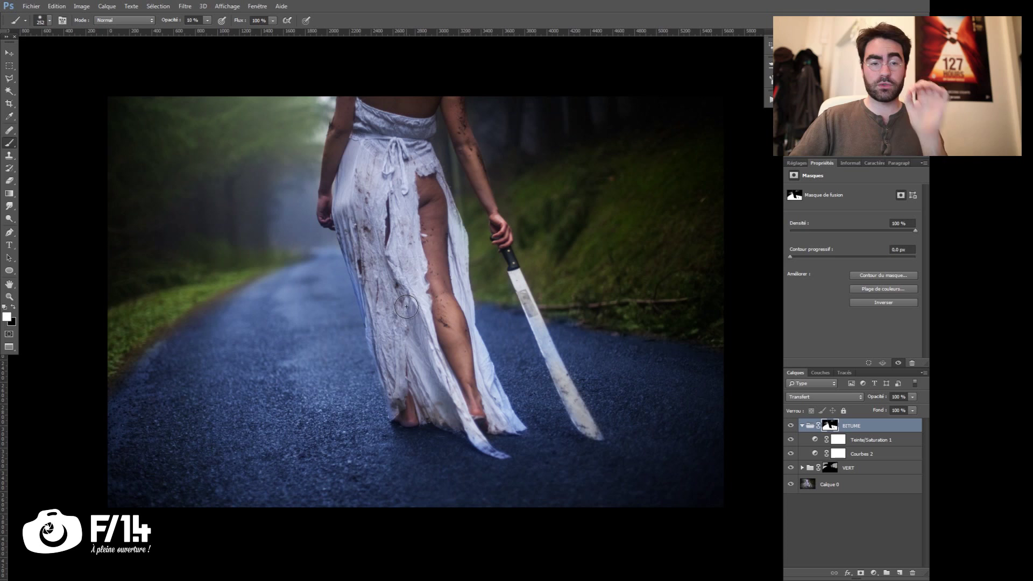
Reduce the BITUME group's opacity to 66%
{"action": "left_click", "coordinate": [810, 426]}
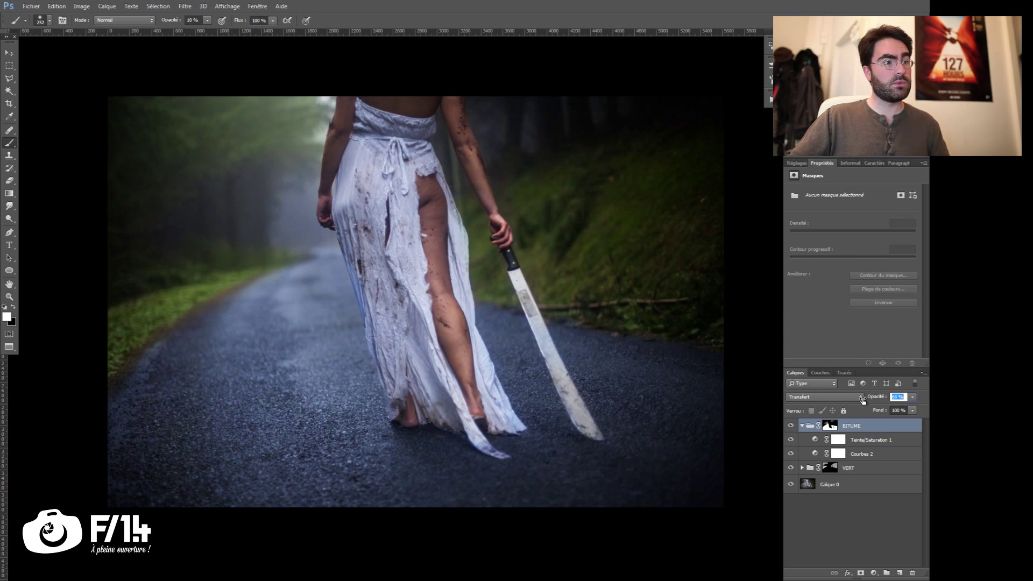
{"action": "left_click_drag", "start_coordinate": [867, 400], "coordinate": [867, 400]}
Clean the blue spill along the dress edges by painting black at 100% opacity on the BITUME mask with a brush of about 63 px
{"action": "key", "text": "z"}
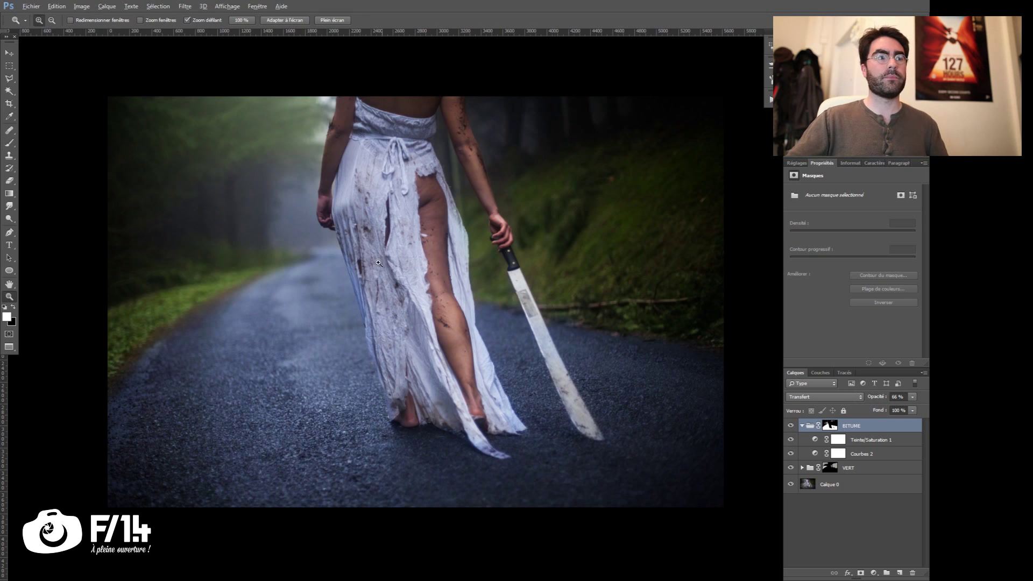
{"action": "left_click", "coordinate": [367, 264]}
{"action": "key", "text": "b"}
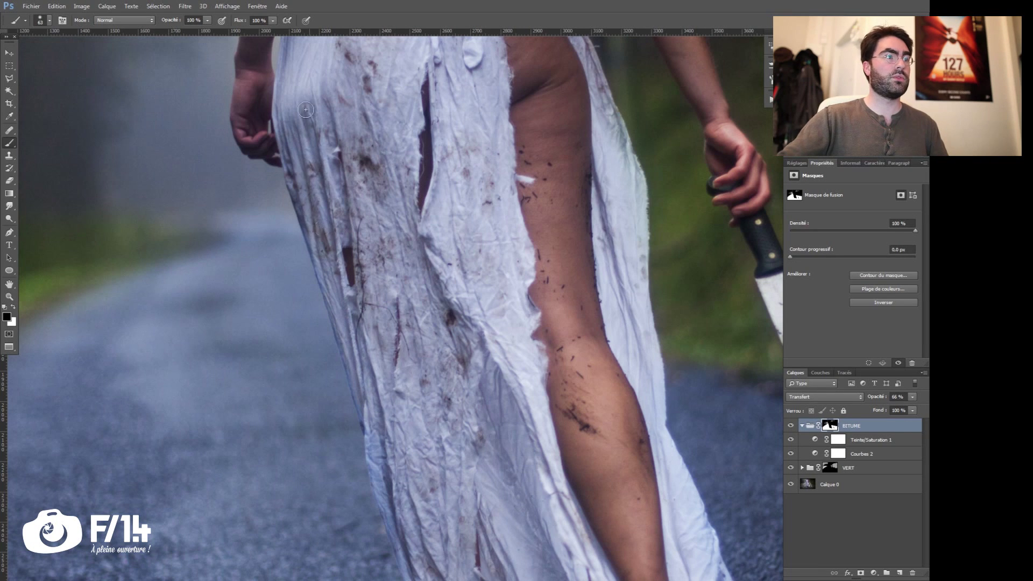
{"action": "scroll", "coordinate": [352, 205], "scroll_direction": "up", "scroll_amount": 3}
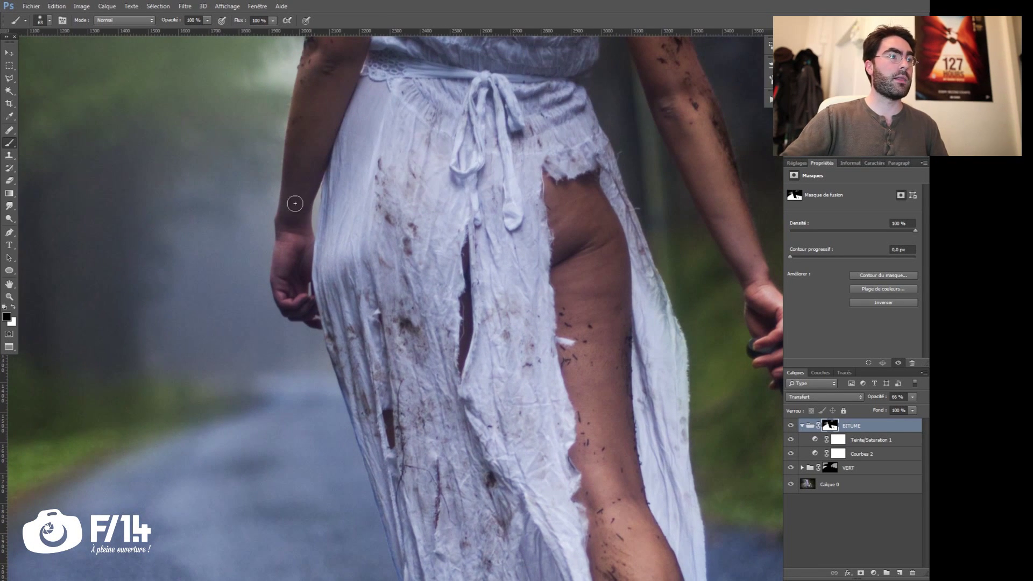
{"action": "scroll", "coordinate": [352, 149], "scroll_direction": "down", "scroll_amount": 5}
{"action": "scroll", "coordinate": [352, 150], "scroll_direction": "right", "scroll_amount": 5}
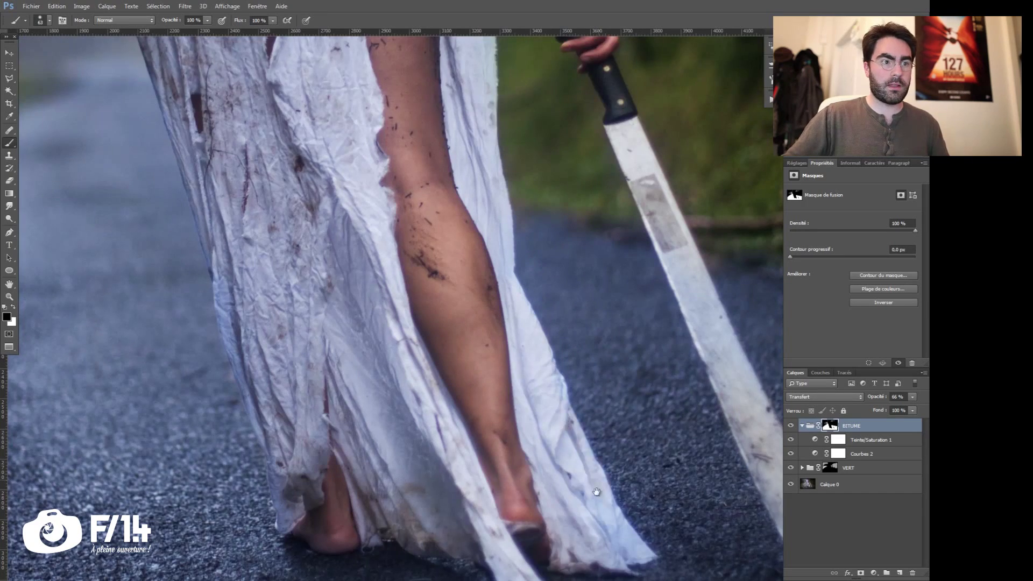
{"action": "scroll", "coordinate": [560, 522], "scroll_direction": "down", "scroll_amount": 3}
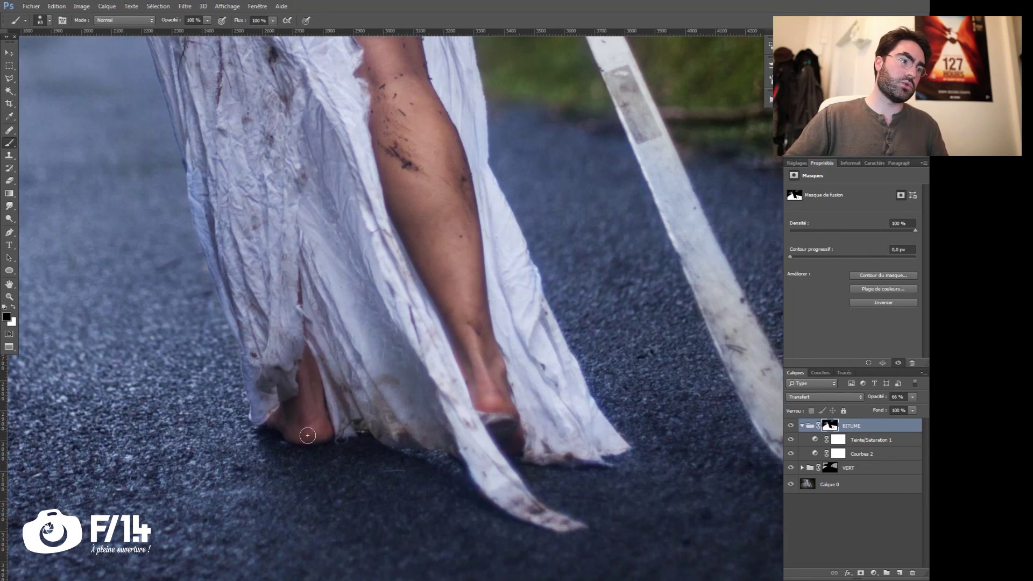
{"action": "scroll", "coordinate": [261, 309], "scroll_direction": "up", "scroll_amount": 3}
{"action": "key", "text": "x"}
{"action": "scroll", "coordinate": [304, 433], "scroll_direction": "up", "scroll_amount": 3}
{"action": "scroll", "coordinate": [304, 433], "scroll_direction": "left", "scroll_amount": 3}
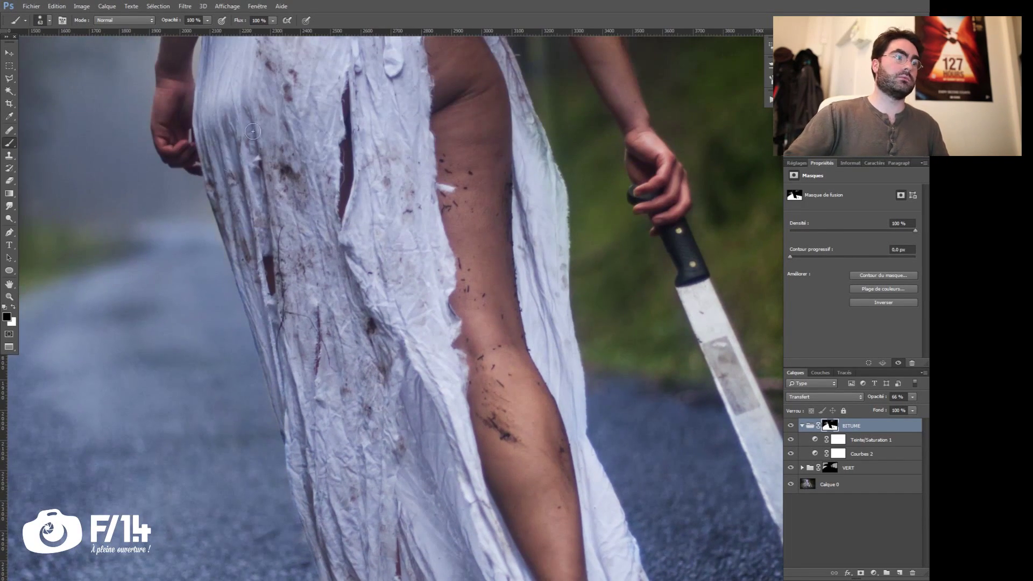
{"action": "left_click_drag", "start_coordinate": [210, 144], "coordinate": [223, 99]}
{"action": "left_click_drag", "start_coordinate": [454, 256], "coordinate": [413, 294], "text": "ctrl"}
{"action": "key", "text": "ctrl+r"}
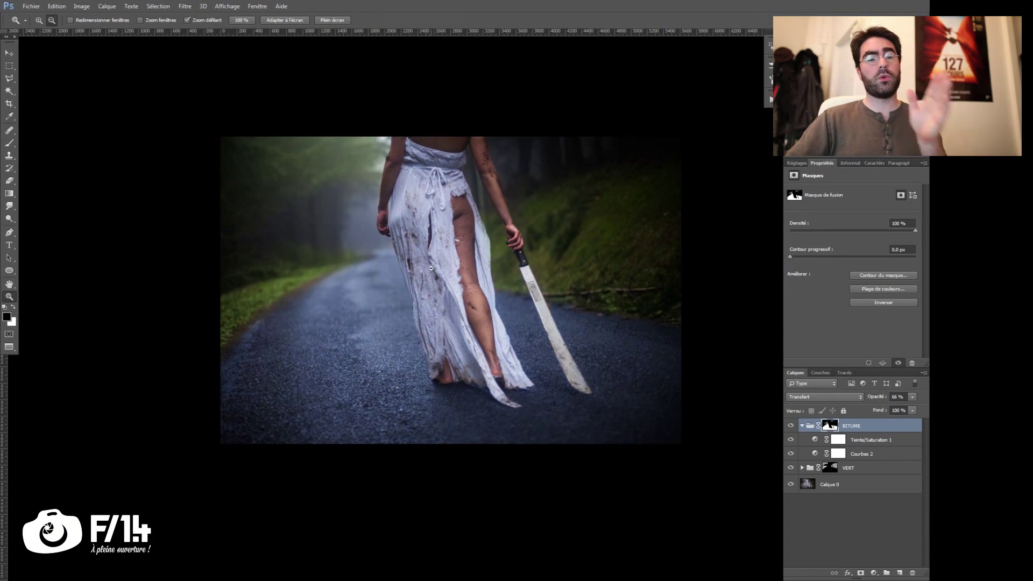
Collapse the BITUME group and compare the graded photo with the original by repeatedly isolating the base layer
{"action": "left_click", "coordinate": [802, 425]}
{"action": "left_click", "coordinate": [791, 457], "text": "alt"}
{"action": "left_click", "coordinate": [791, 458], "text": "alt"}
{"action": "left_click", "coordinate": [792, 457], "text": "alt"}
{"action": "left_click", "coordinate": [795, 457], "text": "alt"}
{"action": "left_click", "coordinate": [791, 457], "text": "alt"}
{"action": "left_click", "coordinate": [792, 457], "text": "alt"}
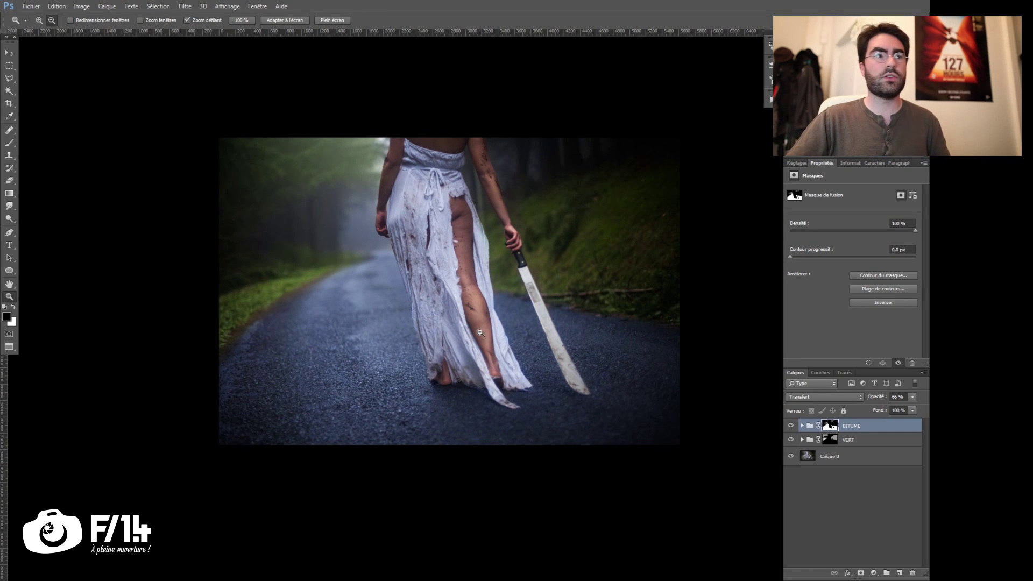
Create a group named PEAU above BITUME and add a Curves adjustment inside it
{"action": "left_click", "coordinate": [888, 573]}
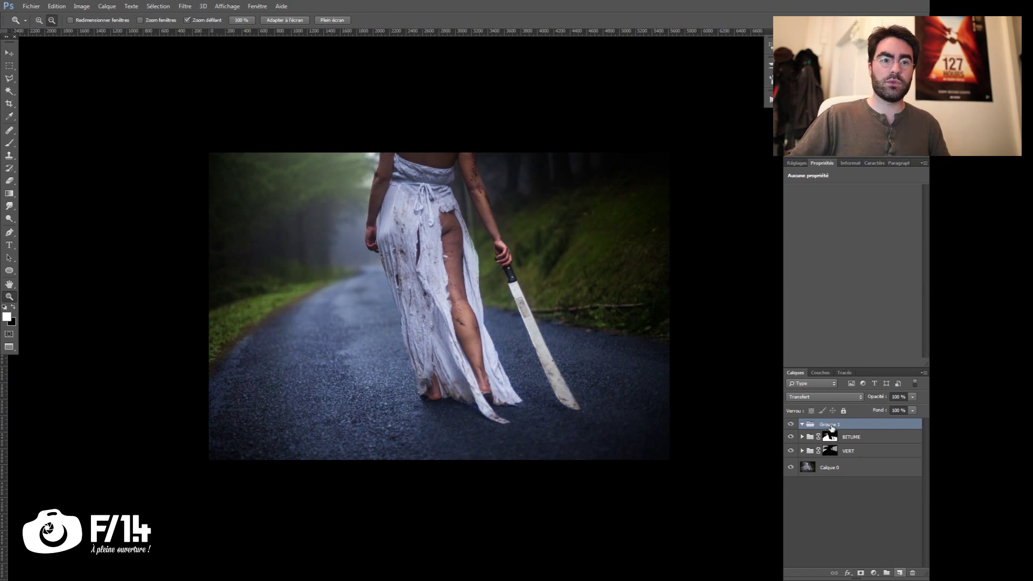
{"action": "double_click", "coordinate": [829, 425]}
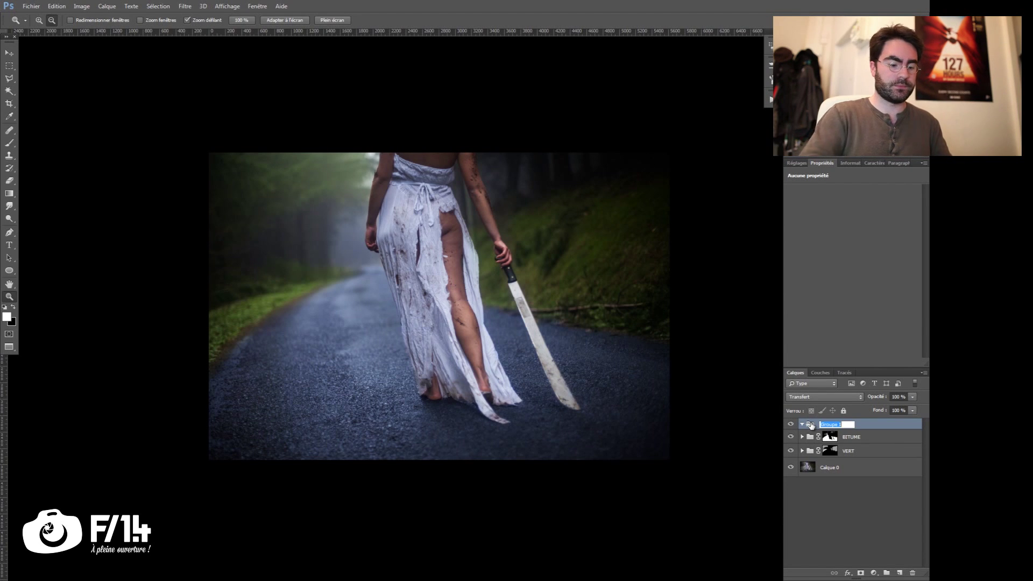
{"action": "type", "text": "PEAU"}
{"action": "key", "text": "Return"}
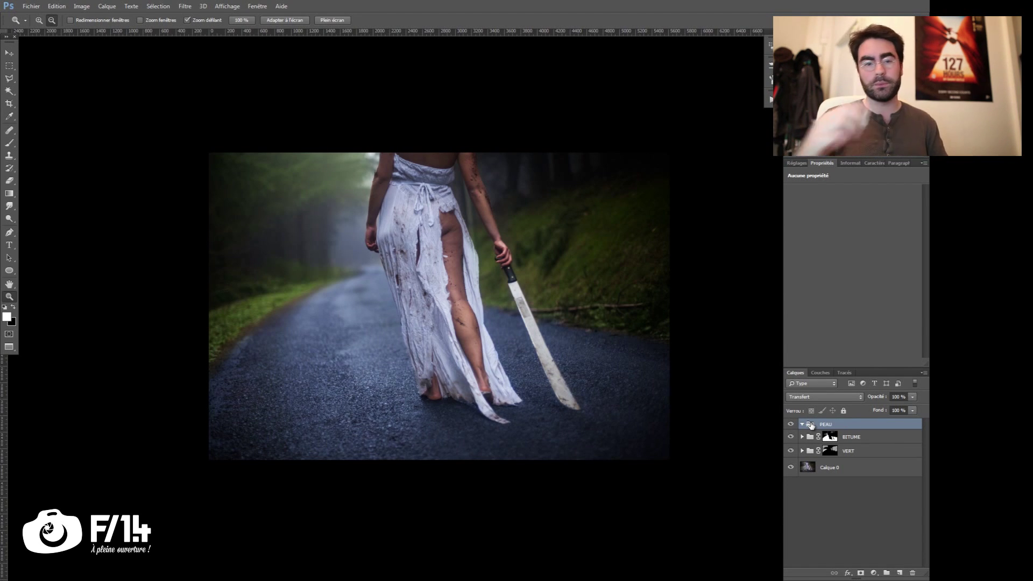
{"action": "left_click", "coordinate": [872, 573]}
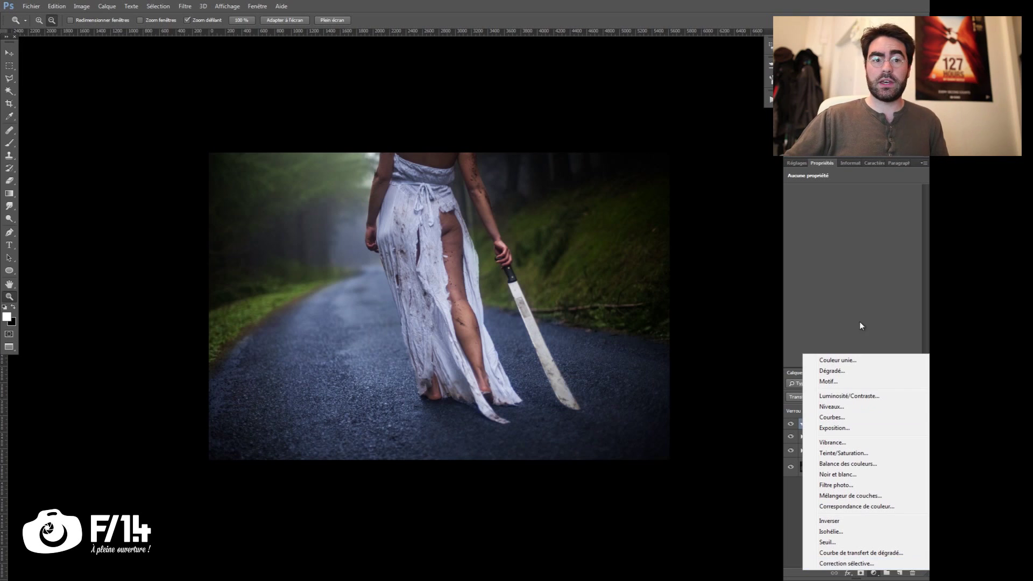
{"action": "left_click", "coordinate": [840, 419]}
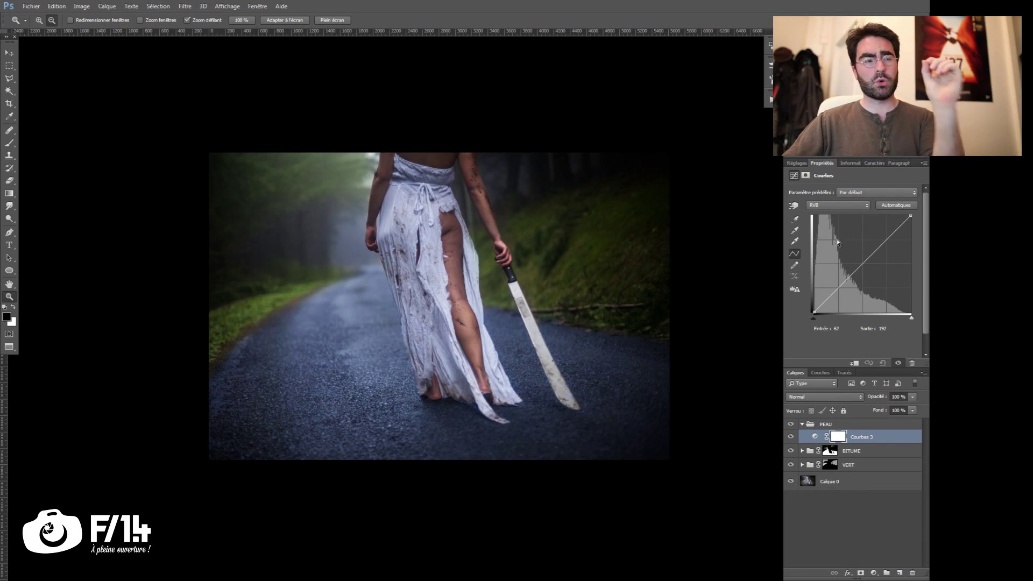
Warm the PEAU Curves adjustment by raising the red midtones from input 108 to output 136 and lowering blue from 138 to 116
{"action": "left_click", "coordinate": [846, 205]}
{"action": "left_click", "coordinate": [847, 223]}
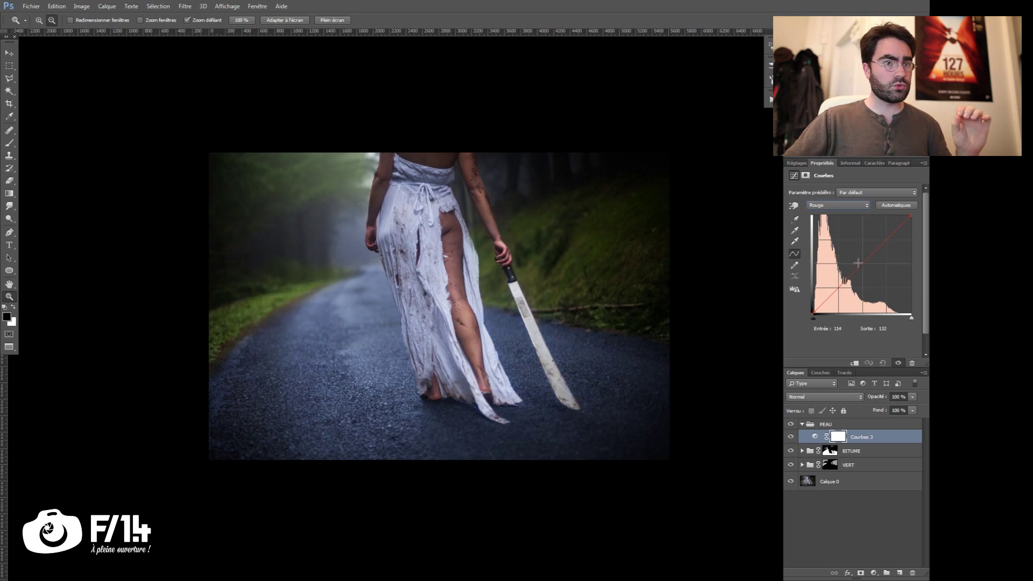
{"action": "left_click_drag", "start_coordinate": [863, 262], "coordinate": [852, 260]}
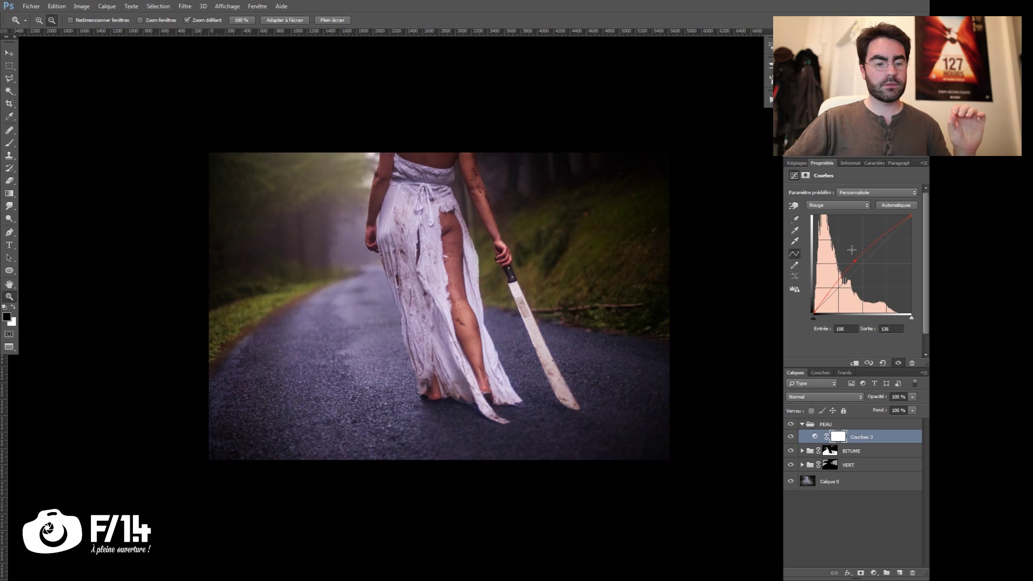
{"action": "left_click", "coordinate": [851, 205]}
{"action": "left_click", "coordinate": [830, 238]}
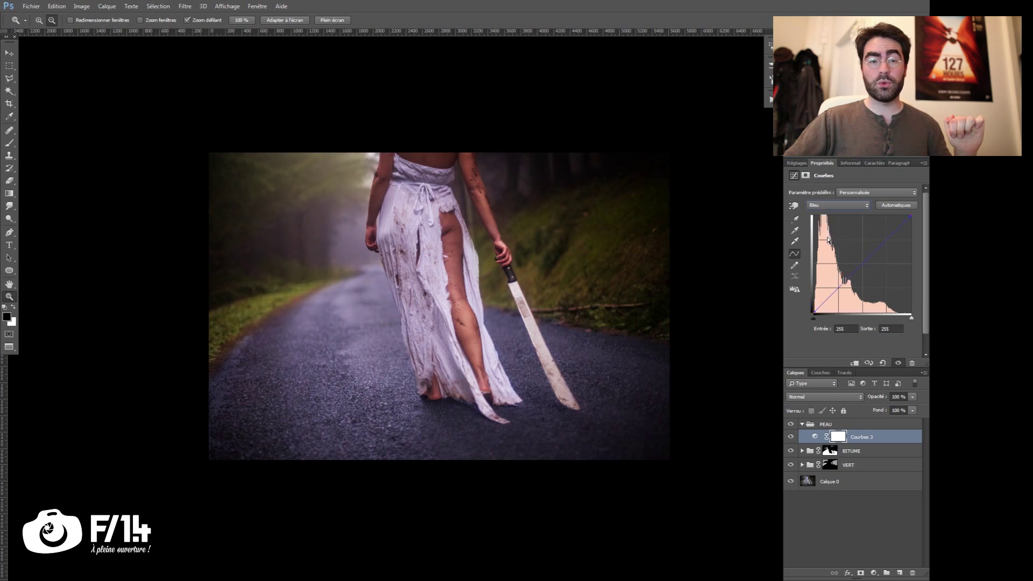
{"action": "left_click_drag", "start_coordinate": [864, 262], "coordinate": [865, 268]}
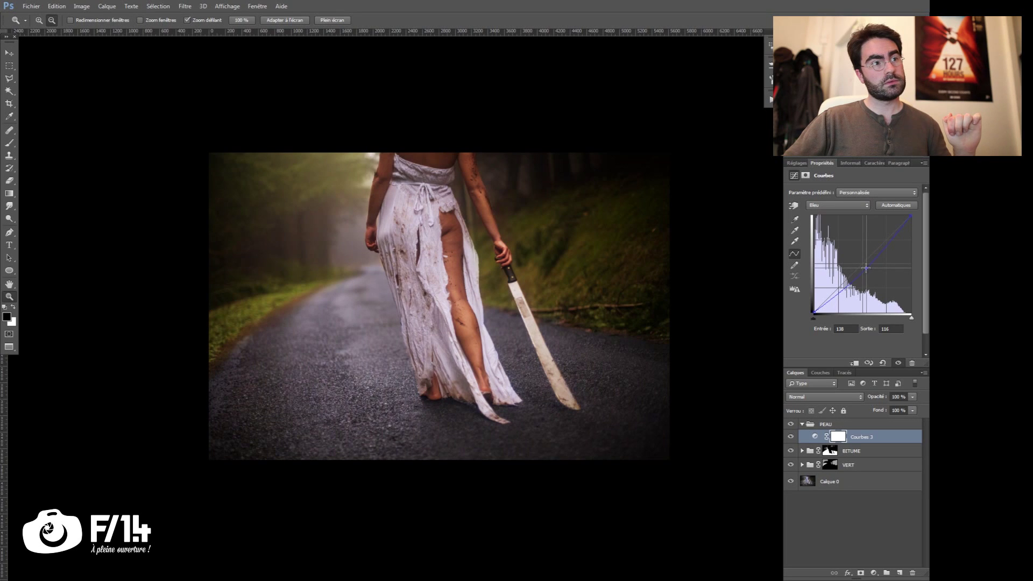
Readjust the midtones in the skin's Curves adjustment and return to its red channel
{"action": "left_click", "coordinate": [851, 205]}
{"action": "left_click", "coordinate": [840, 217]}
{"action": "left_click_drag", "start_coordinate": [858, 268], "coordinate": [858, 262]}
{"action": "left_click", "coordinate": [840, 205]}
{"action": "left_click", "coordinate": [841, 221]}
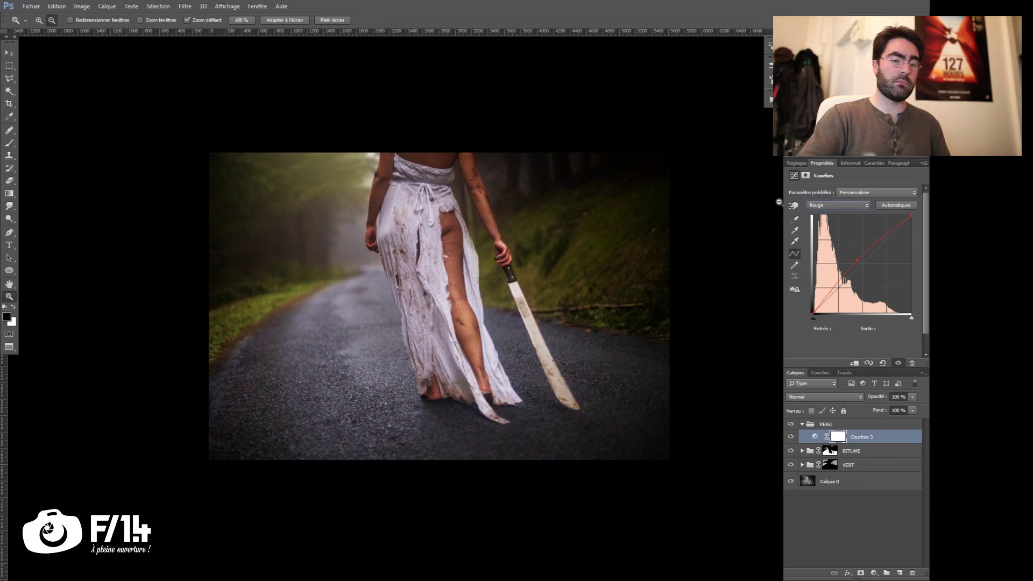
Add a black mask to the PEAU group and paint white at 100% opacity over the bare leg and arms
{"action": "left_click", "coordinate": [850, 425]}
{"action": "left_click", "coordinate": [865, 572], "text": "alt"}
{"action": "key", "text": "b"}
{"action": "key", "text": "x"}
{"action": "key", "text": "x"}
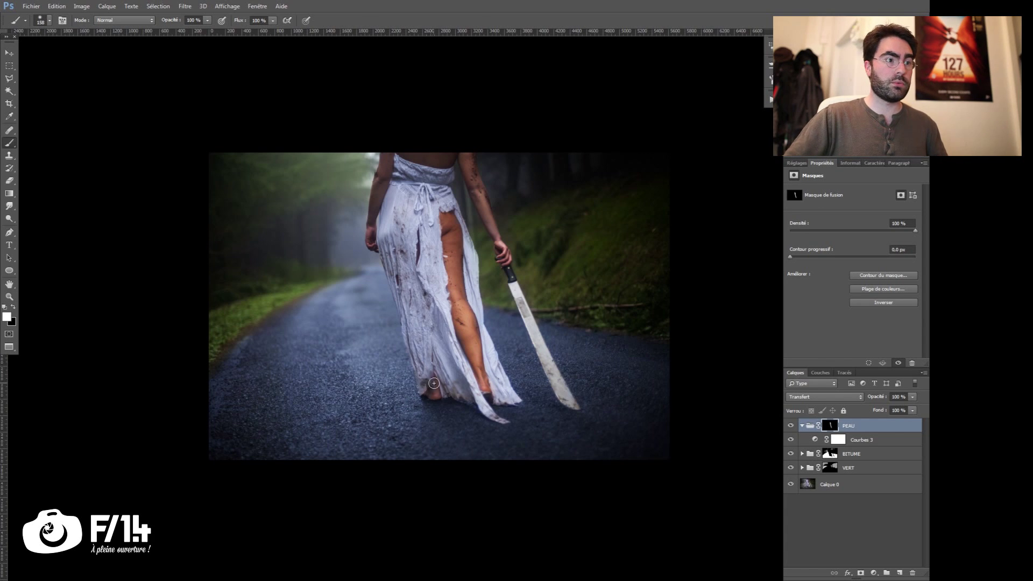
{"action": "left_click_drag", "start_coordinate": [461, 148], "coordinate": [490, 217]}
Reduce the brush size and clean the PEAU mask around the woman's left arm by painting black at 100% opacity
{"action": "key", "text": "bracketleft"}
{"action": "key", "text": "bracketleft"}
{"action": "key", "text": "bracketleft"}
{"action": "key", "text": "bracketleft"}
{"action": "key", "text": "bracketleft"}
{"action": "key", "text": "bracketleft"}
{"action": "scroll", "coordinate": [415, 151], "scroll_direction": "up", "scroll_amount": 3}
{"action": "key", "text": "x"}
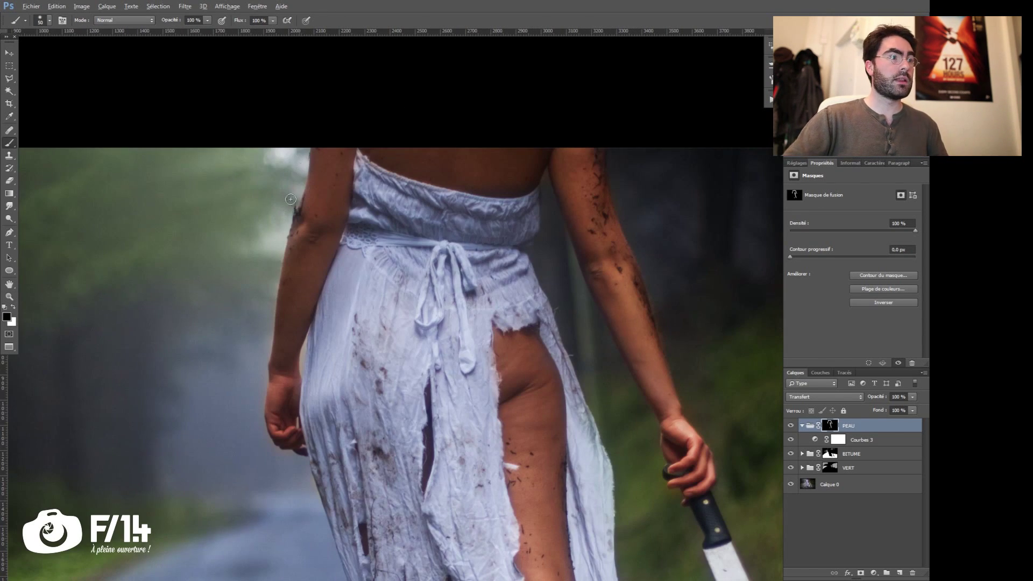
Refine the PEAU mask along the bare back, the arm holding the machete and the dress edge, alternating white and black paint
{"action": "scroll", "coordinate": [294, 459], "scroll_direction": "up", "scroll_amount": 2}
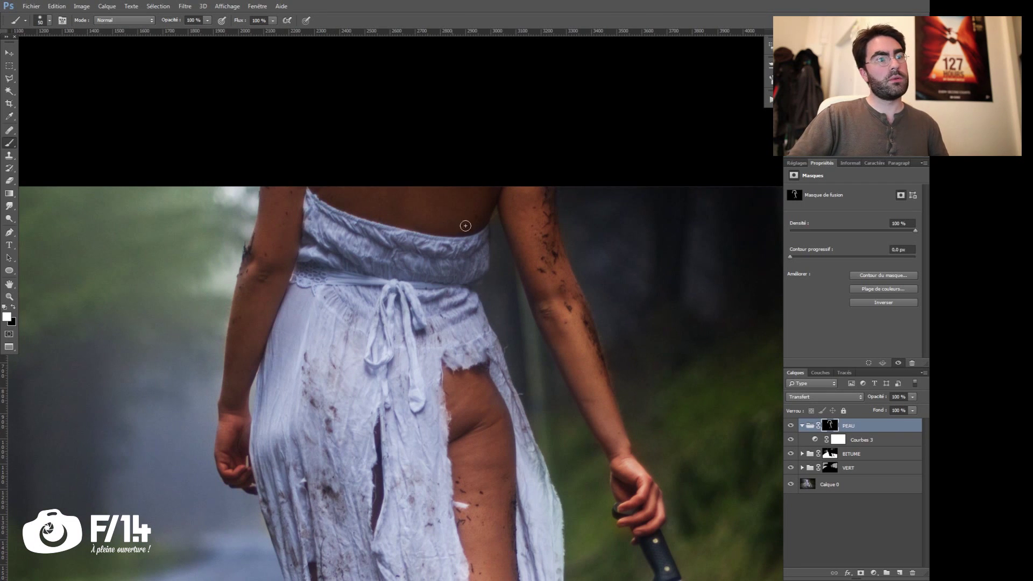
{"action": "key", "text": "x"}
{"action": "key", "text": "x"}
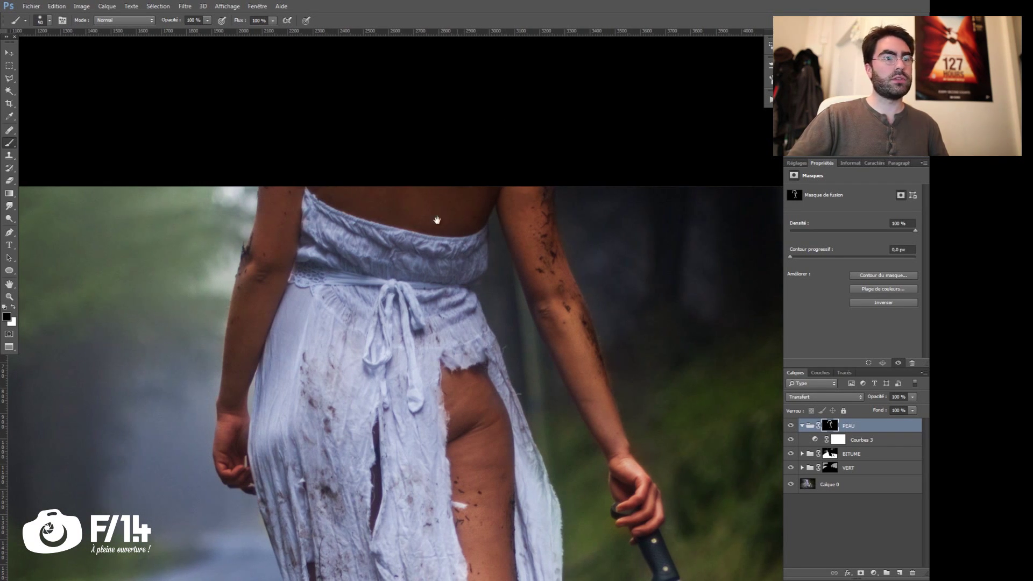
{"action": "scroll", "coordinate": [501, 173], "scroll_direction": "down", "scroll_amount": 2}
{"action": "key", "text": "x"}
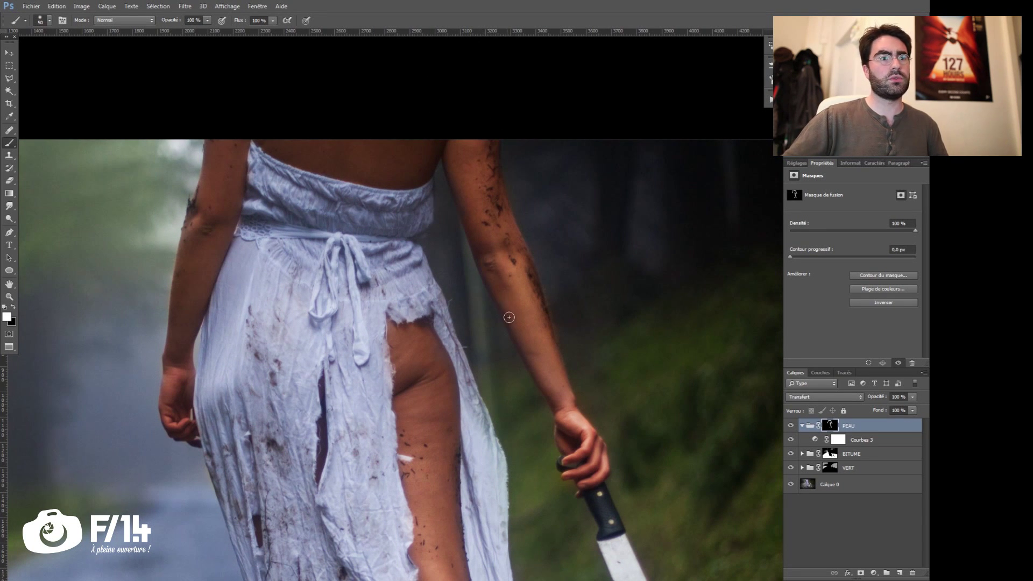
{"action": "left_click_drag", "start_coordinate": [590, 446], "coordinate": [569, 362]}
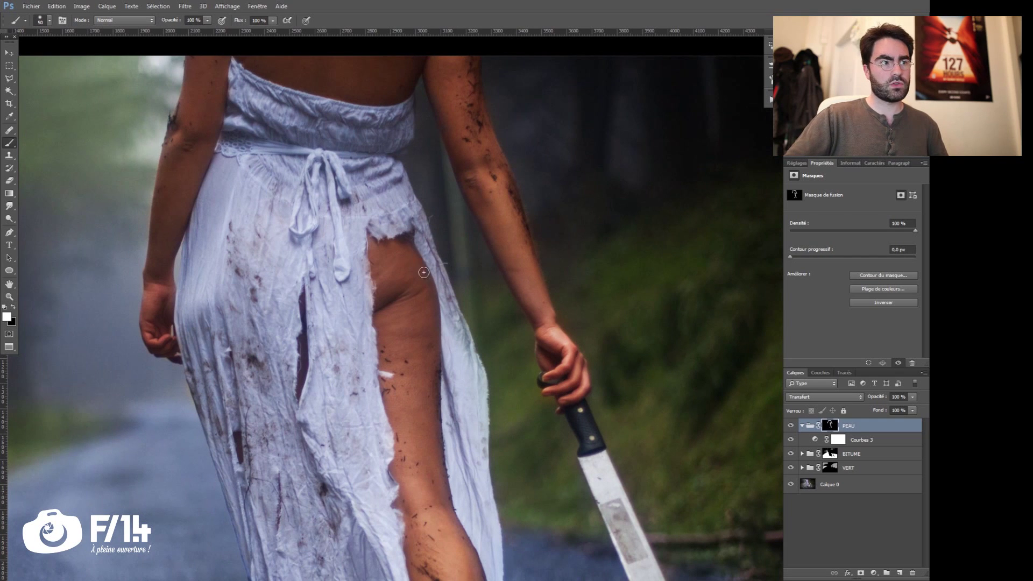
Complete the PEAU mask on the lower leg and feet in white and clean the surrounding dress edges in black
{"action": "scroll", "coordinate": [429, 336], "scroll_direction": "down", "scroll_amount": 5}
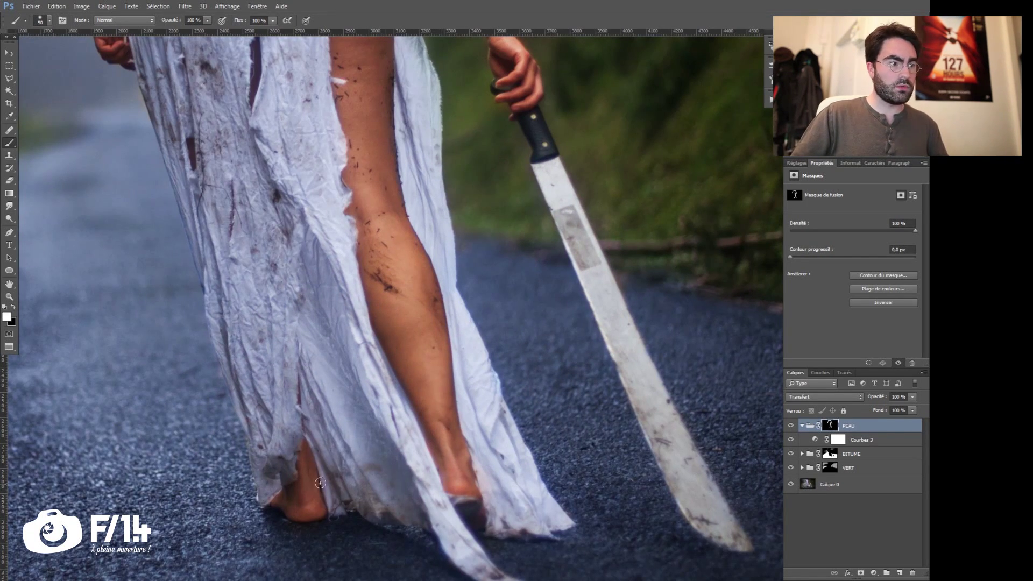
{"action": "left_click_drag", "start_coordinate": [519, 97], "coordinate": [466, 263]}
{"action": "key", "text": "x"}
{"action": "left_click_drag", "start_coordinate": [438, 102], "coordinate": [484, 208]}
{"action": "left_click_drag", "start_coordinate": [368, 226], "coordinate": [475, 344]}
{"action": "left_click_drag", "start_coordinate": [480, 346], "coordinate": [442, 311]}
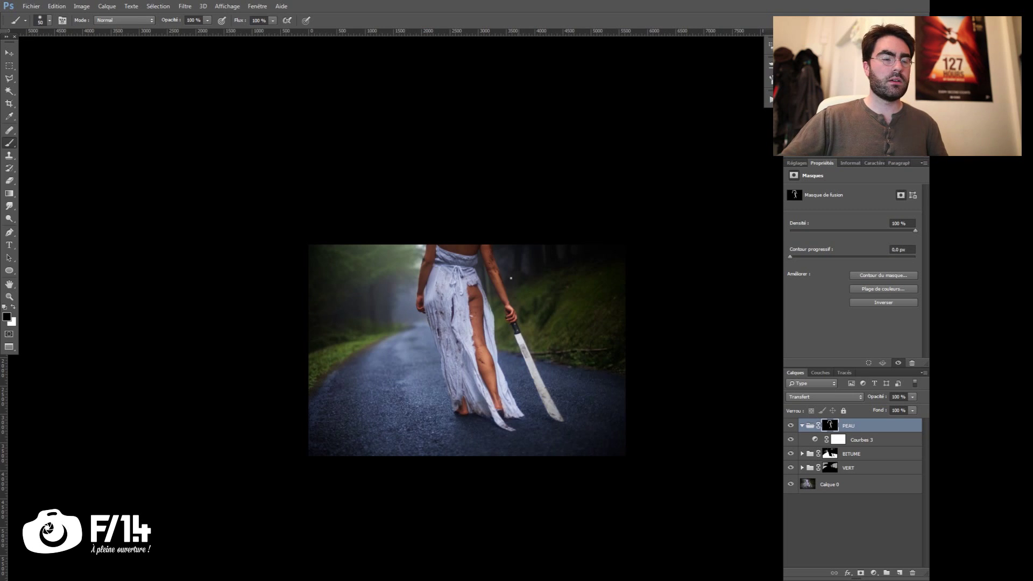
Soften the skin colouring by painting black at 10% opacity on the PEAU mask with a brush of about 184 px
{"action": "key", "text": "z"}
{"action": "left_click", "coordinate": [511, 278]}
{"action": "key", "text": "b"}
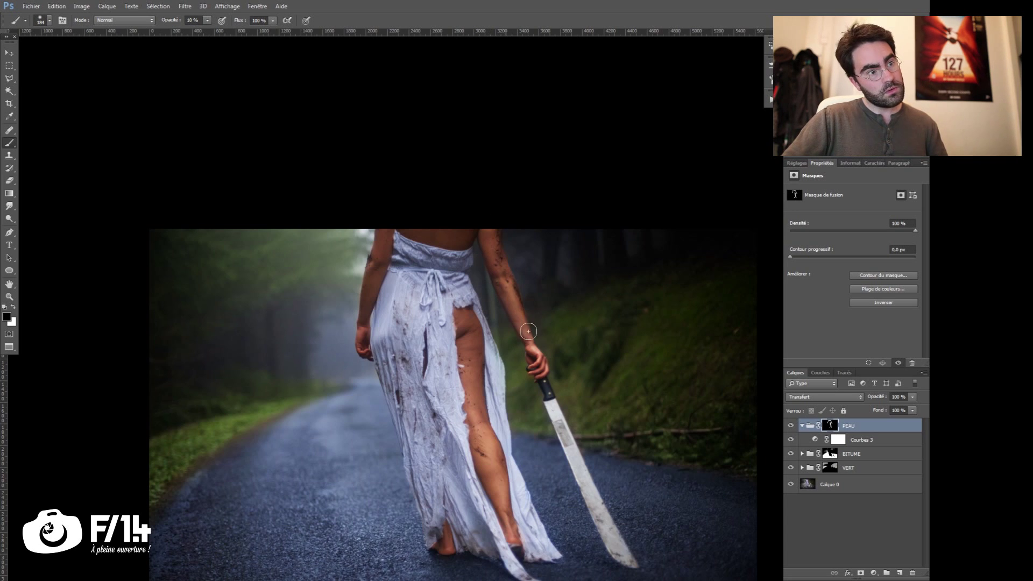
{"action": "scroll", "coordinate": [519, 328], "scroll_direction": "down", "scroll_amount": 1}
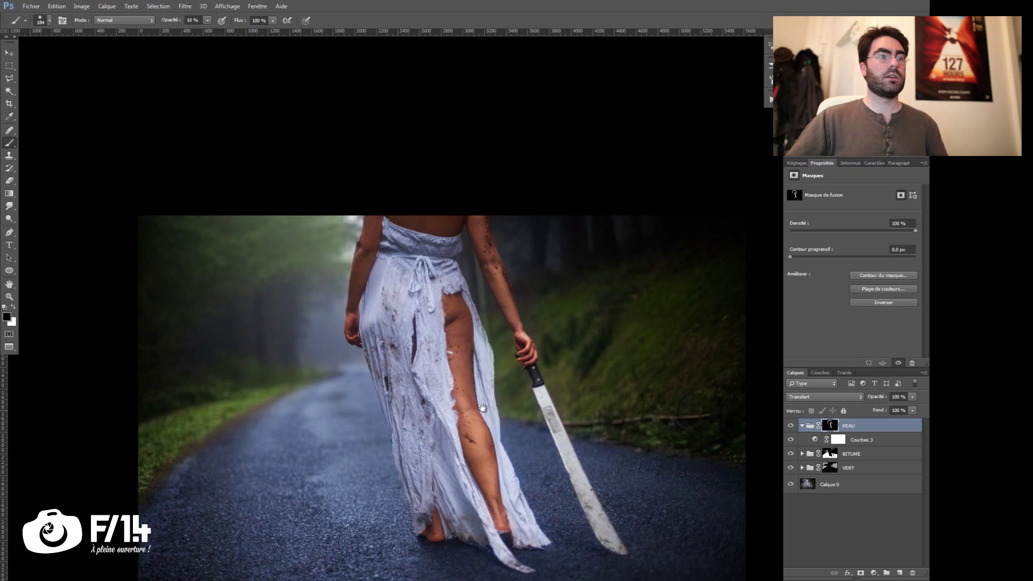
{"action": "scroll", "coordinate": [341, 182], "scroll_direction": "down", "scroll_amount": 3}
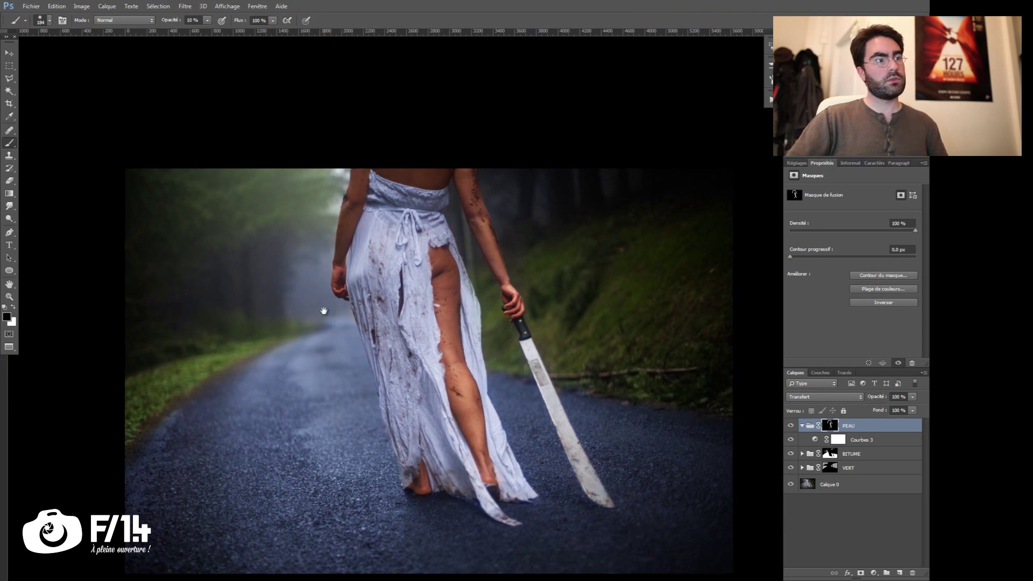
{"action": "scroll", "coordinate": [357, 296], "scroll_direction": "down", "scroll_amount": 1}
Check the whole photo and inspect the PEAU group's mask on its own
{"action": "key", "text": "z"}
{"action": "left_click", "coordinate": [553, 341], "text": "alt"}
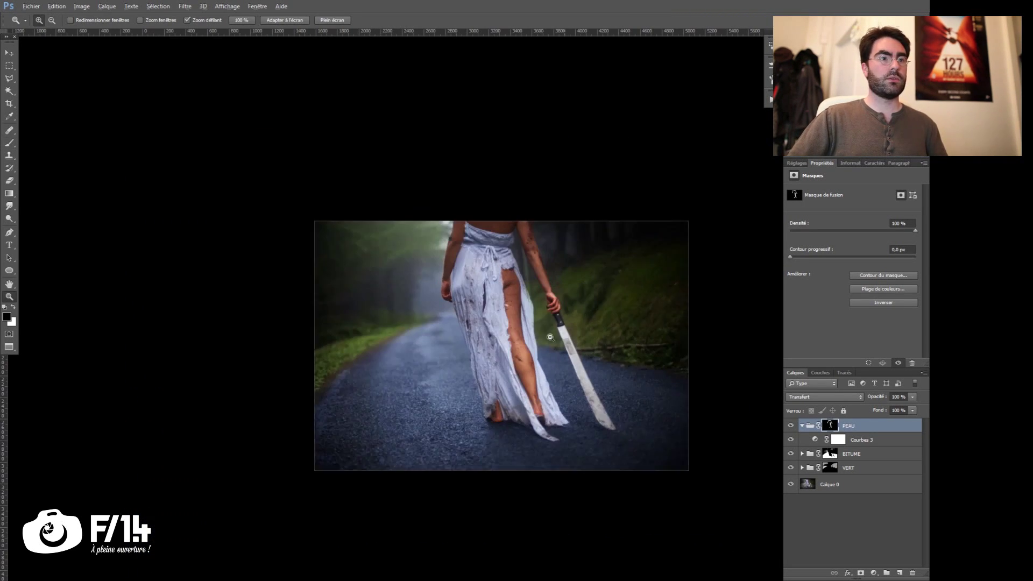
{"action": "left_click", "coordinate": [827, 425], "text": "alt"}
{"action": "scroll", "coordinate": [514, 186], "scroll_direction": "up", "scroll_amount": 1}
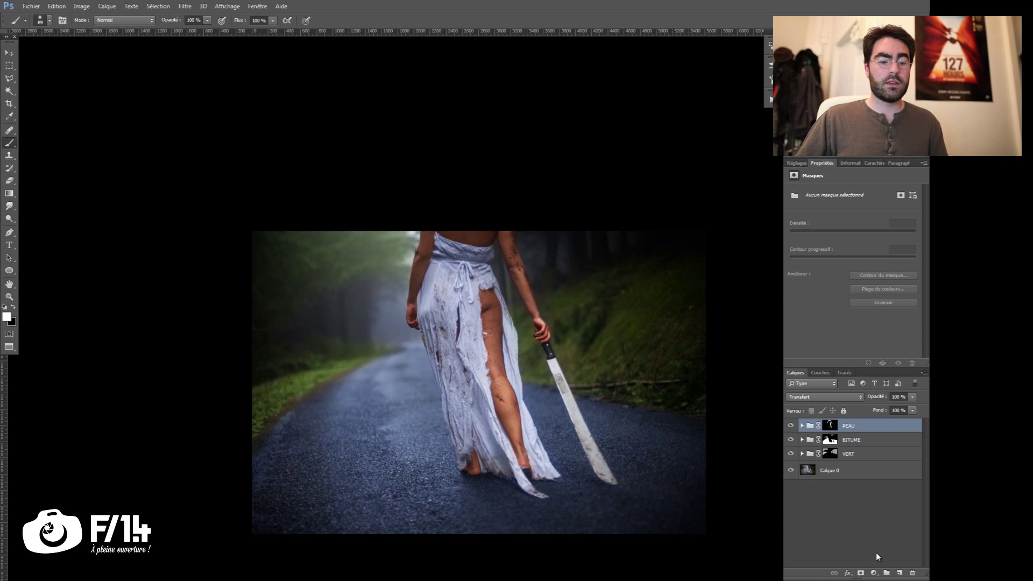
Create a group named ROBE above the PEAU group
{"action": "left_click", "coordinate": [887, 573]}
{"action": "double_click", "coordinate": [830, 425]}
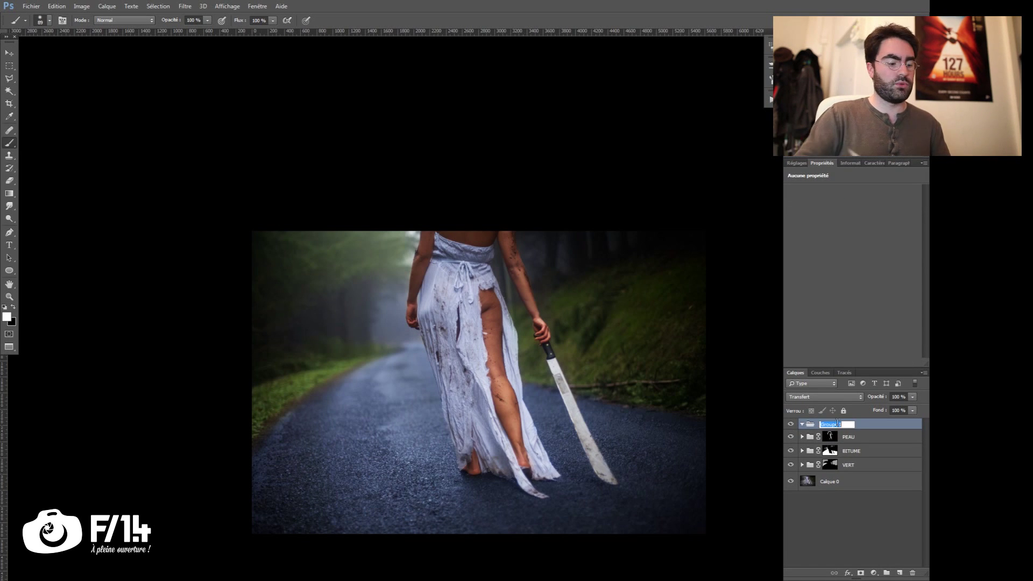
{"action": "key", "text": "Return"}
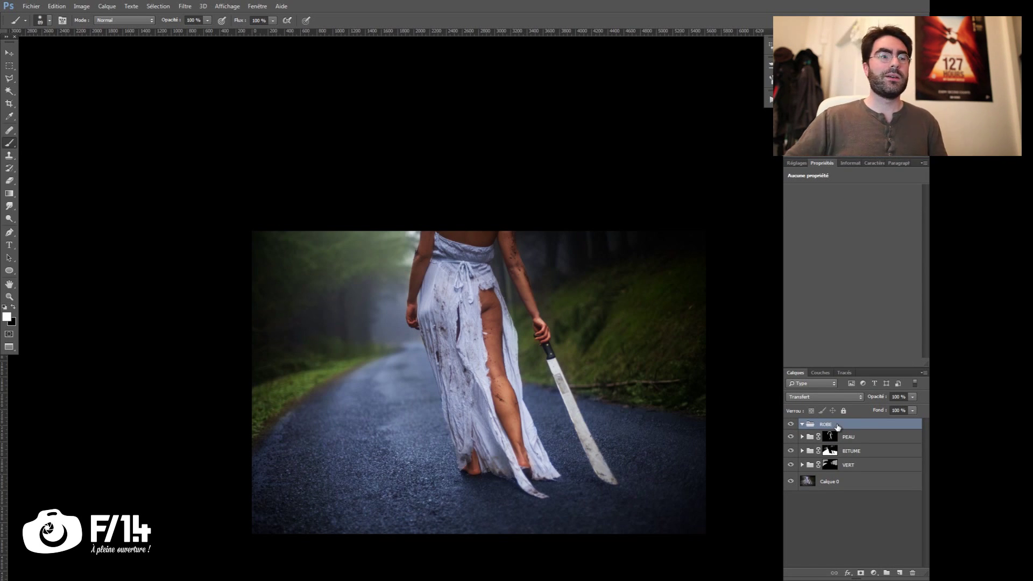
Add a Hue/Saturation adjustment inside the ROBE group and set its saturation to -78
{"action": "mouse_move", "coordinate": [459, 366]}
{"action": "left_mouse_down"}
{"action": "mouse_move", "coordinate": [453, 351]}
{"action": "mouse_move", "coordinate": [467, 361]}
{"action": "left_mouse_up"}
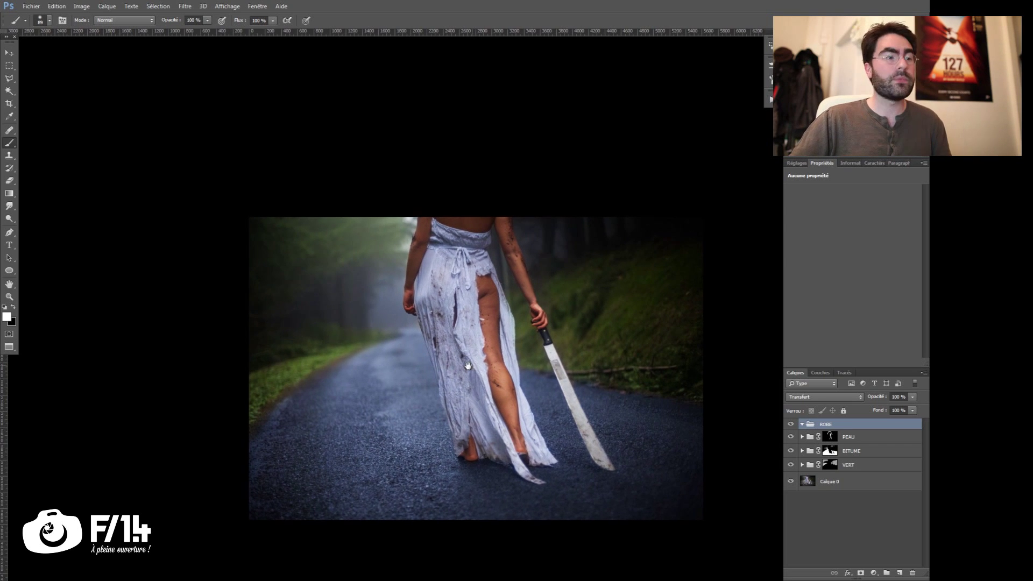
{"action": "left_click", "coordinate": [873, 573]}
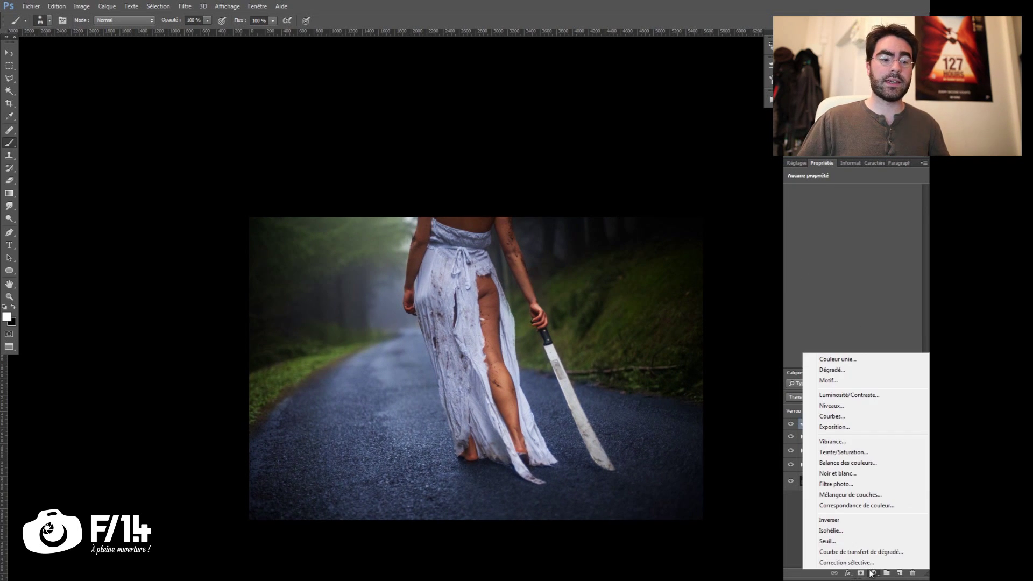
{"action": "left_click", "coordinate": [864, 452]}
{"action": "left_click_drag", "start_coordinate": [838, 250], "coordinate": [829, 248]}
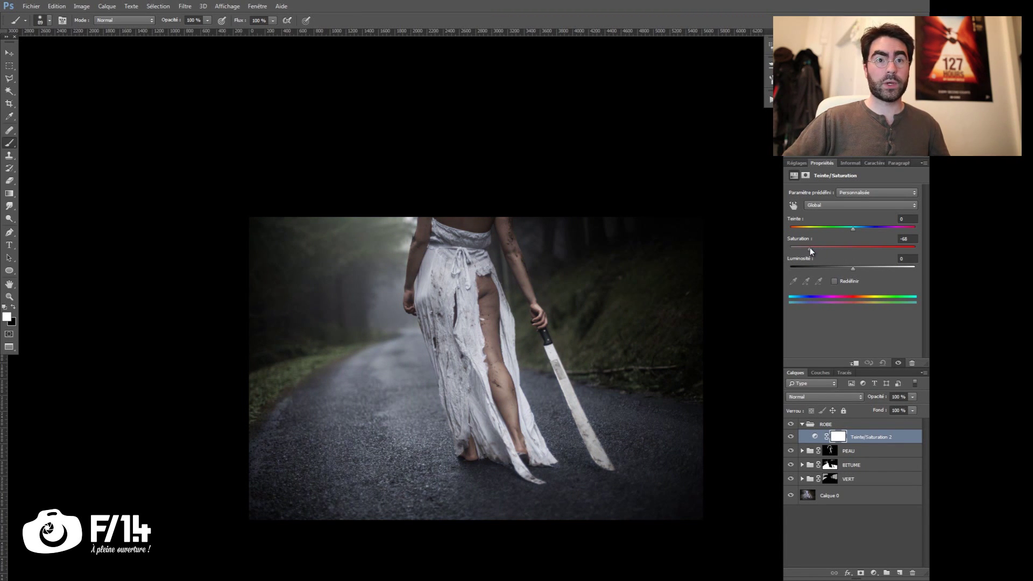
{"action": "left_click_drag", "start_coordinate": [805, 248], "coordinate": [803, 247]}
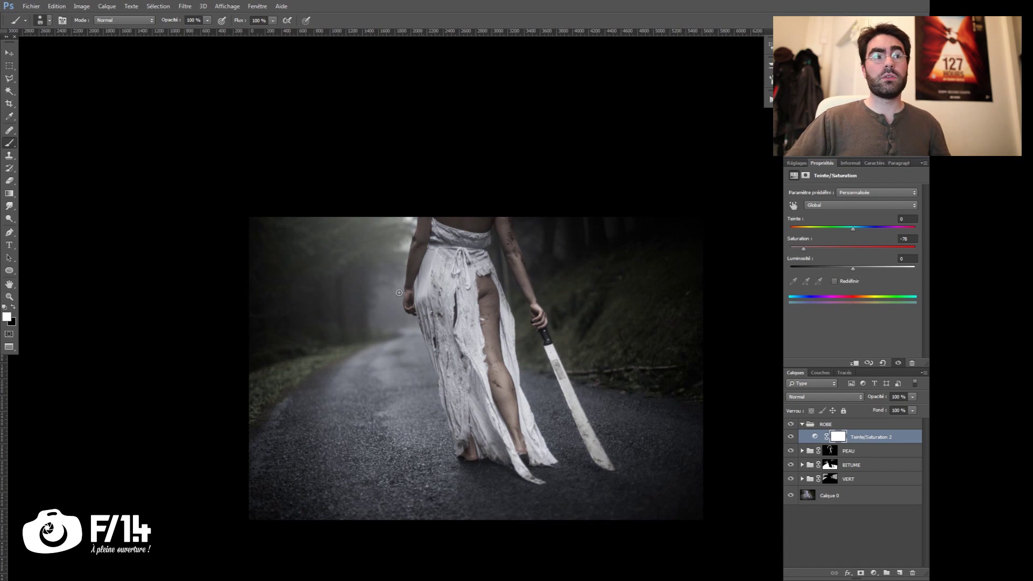
Add a Brightness/Contrast adjustment inside the ROBE group with brightness 20 and contrast 30
{"action": "left_click", "coordinate": [874, 573]}
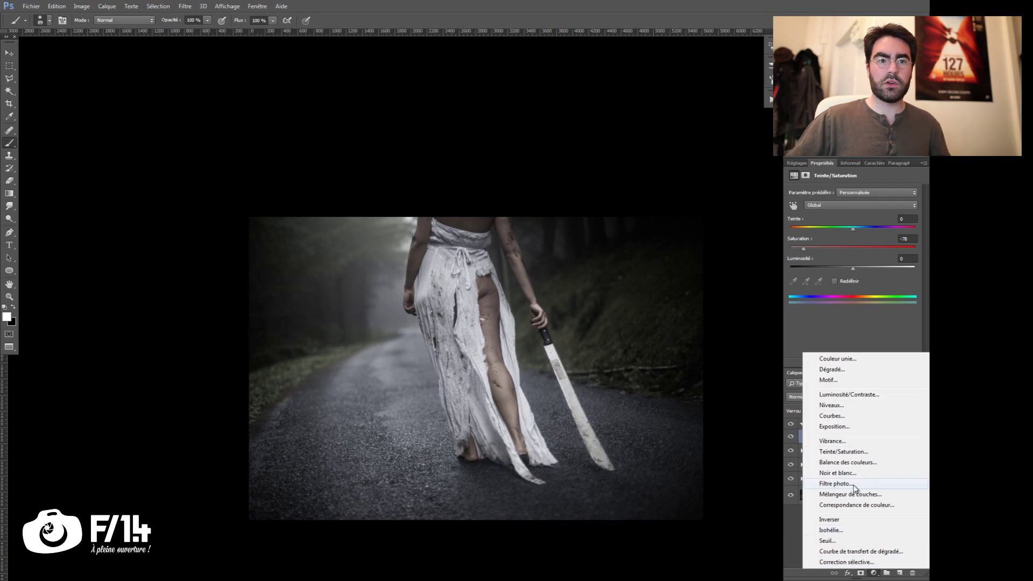
{"action": "left_click", "coordinate": [850, 395]}
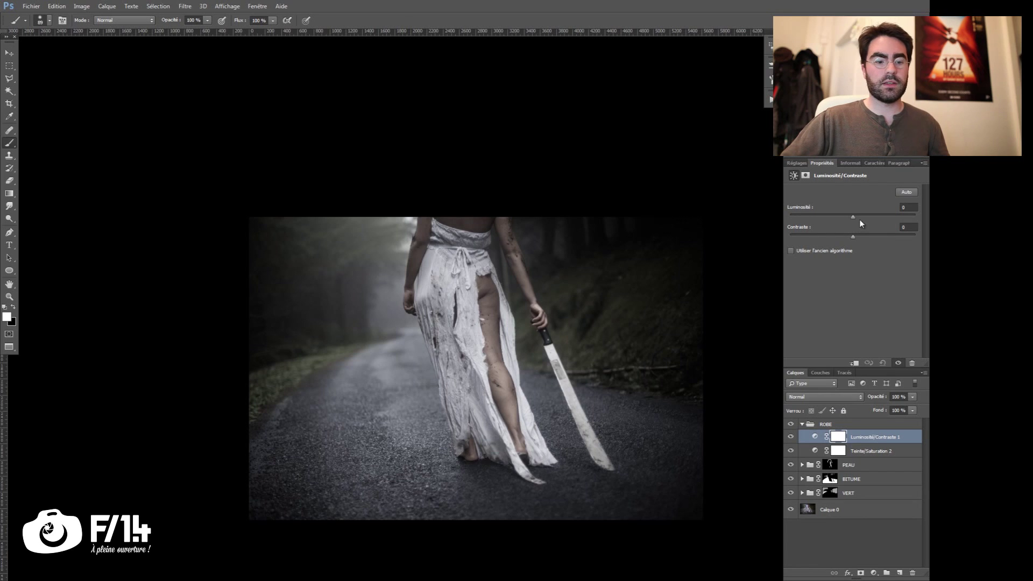
{"action": "mouse_move", "coordinate": [871, 217]}
{"action": "left_mouse_down"}
{"action": "mouse_move", "coordinate": [861, 220]}
{"action": "mouse_move", "coordinate": [871, 234]}
{"action": "left_mouse_up"}
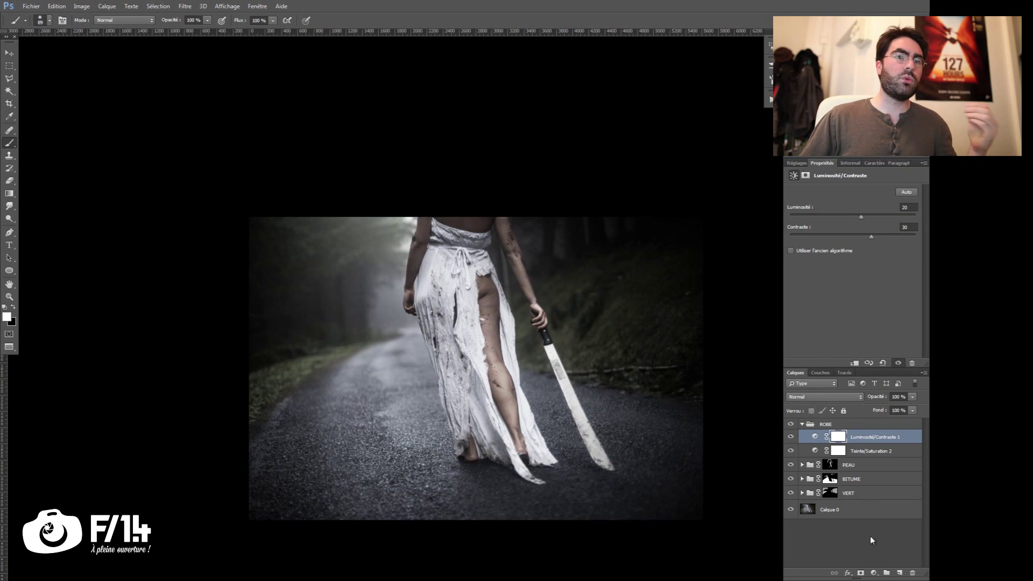
Add a Curves adjustment inside the ROBE group and lower the RGB white point to an output of 240
{"action": "left_click", "coordinate": [874, 573]}
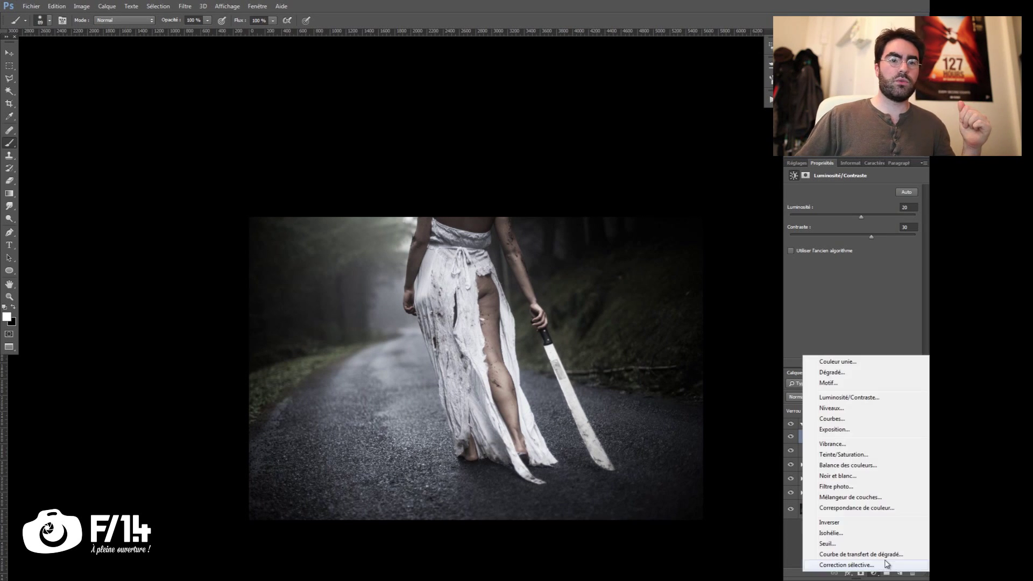
{"action": "left_click", "coordinate": [831, 419]}
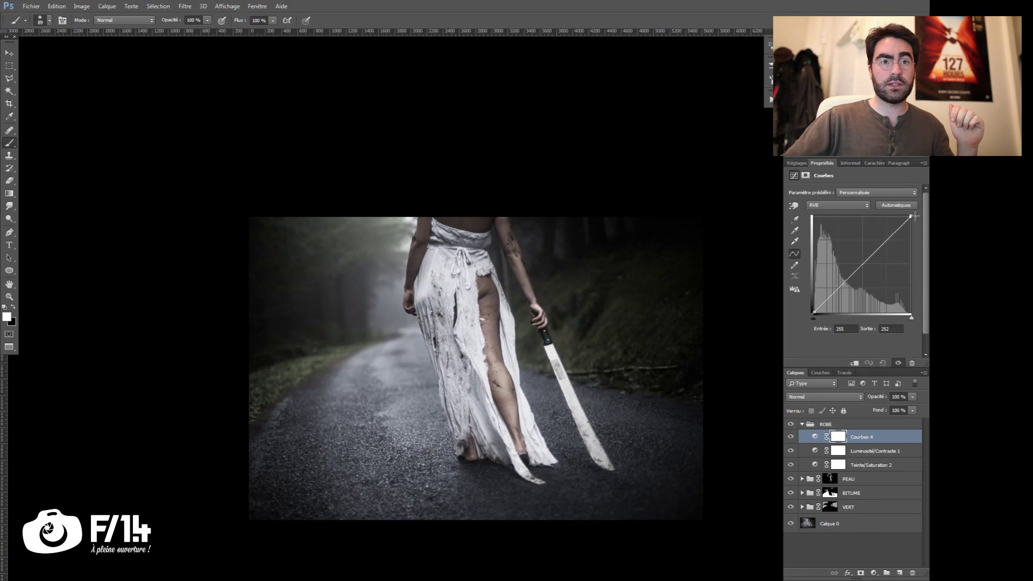
{"action": "left_click_drag", "start_coordinate": [918, 216], "coordinate": [918, 226]}
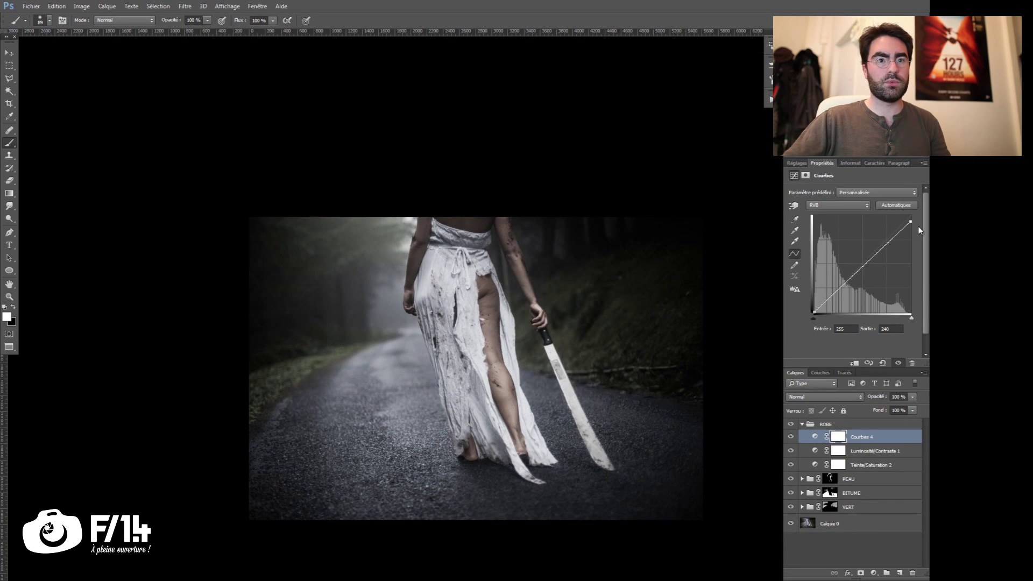
{"action": "double_click", "coordinate": [884, 325]}
{"action": "type", "text": "255"}
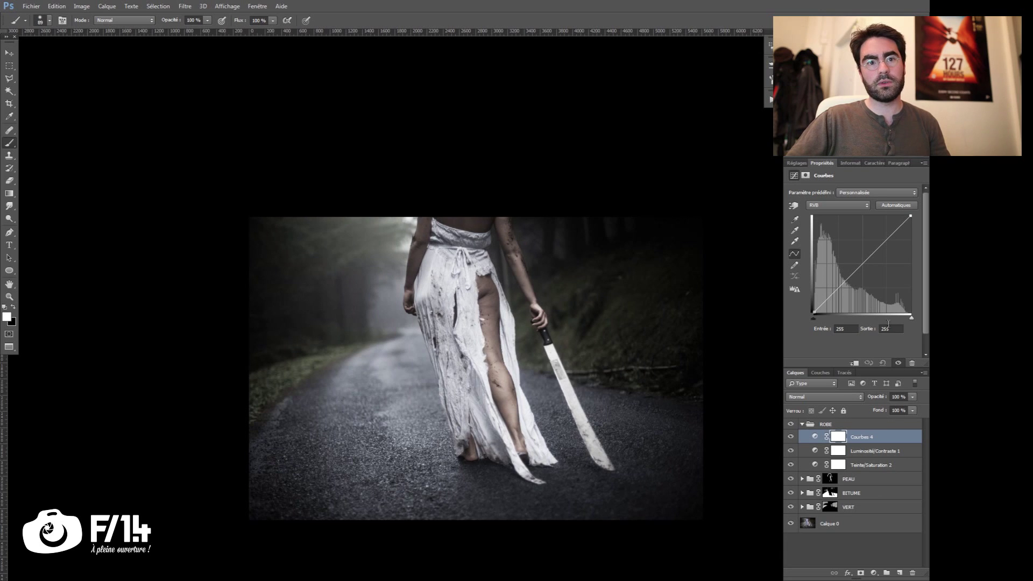
{"action": "left_click_drag", "start_coordinate": [910, 215], "coordinate": [925, 222]}
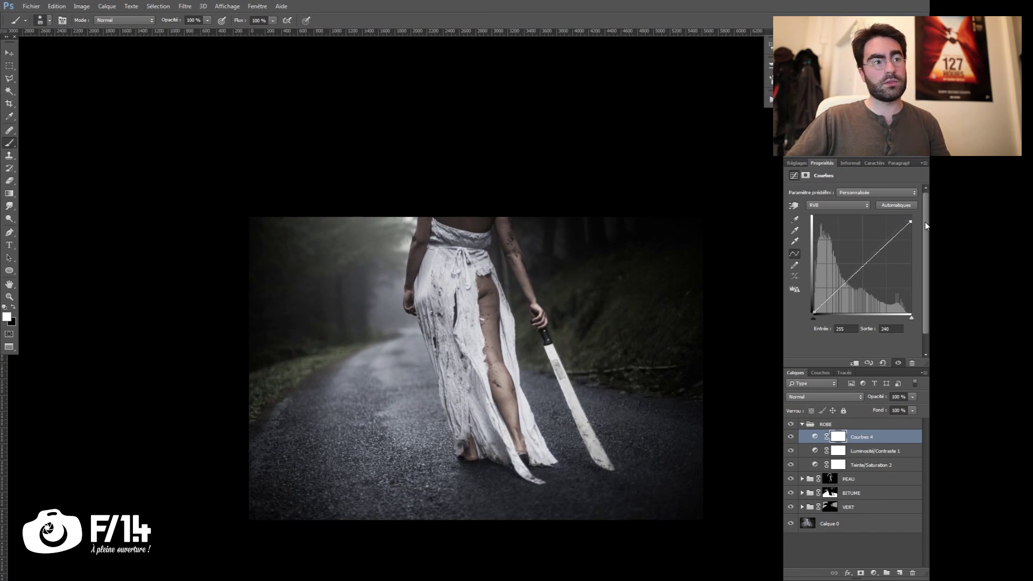
Add a black mask to the ROBE group and paint the dress in white with a brush of about 173 px
{"action": "left_click", "coordinate": [851, 426]}
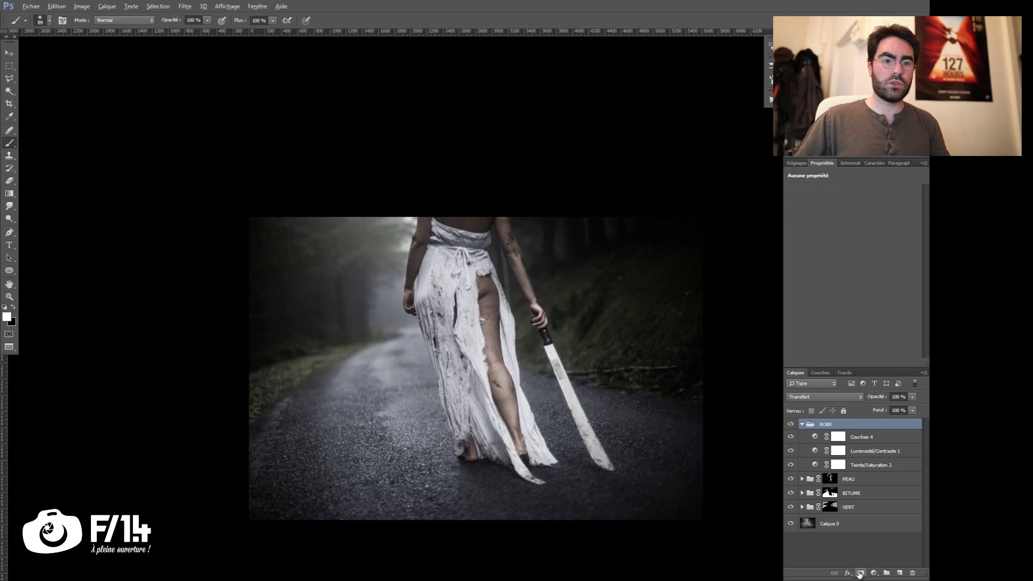
{"action": "left_click", "coordinate": [860, 574], "text": "alt"}
{"action": "key", "text": "x"}
{"action": "key", "text": "x"}
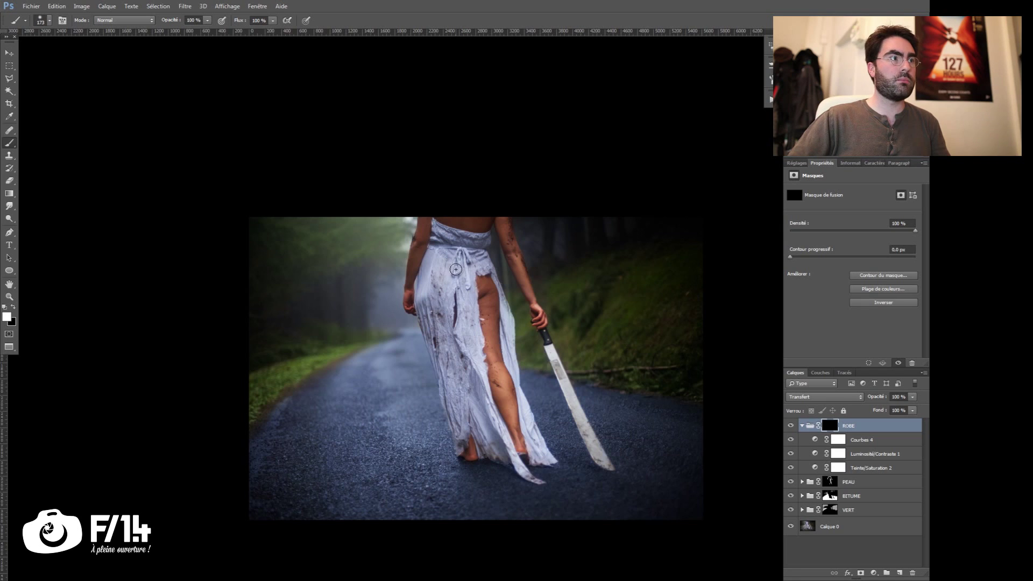
{"action": "mouse_move", "coordinate": [448, 269]}
{"action": "left_mouse_down"}
{"action": "mouse_move", "coordinate": [434, 290]}
{"action": "mouse_move", "coordinate": [427, 272]}
{"action": "mouse_move", "coordinate": [423, 310]}
{"action": "mouse_move", "coordinate": [447, 377]}
{"action": "mouse_move", "coordinate": [468, 258]}
{"action": "mouse_move", "coordinate": [487, 269]}
{"action": "mouse_move", "coordinate": [530, 402]}
{"action": "mouse_move", "coordinate": [457, 377]}
{"action": "mouse_move", "coordinate": [528, 473]}
{"action": "left_mouse_up"}
Refine the ROBE mask in white along the dress's edges and hem with a brush reduced to about 39 px, and collapse the group
{"action": "key", "text": "bracketleft"}
{"action": "key", "text": "bracketleft"}
{"action": "key", "text": "bracketleft"}
{"action": "key", "text": "bracketleft"}
{"action": "key", "text": "bracketleft"}
{"action": "key", "text": "bracketleft"}
{"action": "key", "text": "bracketleft"}
{"action": "key", "text": "bracketleft"}
{"action": "scroll", "coordinate": [506, 452], "scroll_direction": "up", "scroll_amount": 2}
{"action": "key", "text": "bracketleft"}
{"action": "key", "text": "bracketleft"}
{"action": "key", "text": "bracketleft"}
{"action": "scroll", "coordinate": [433, 389], "scroll_direction": "down", "scroll_amount": 5}
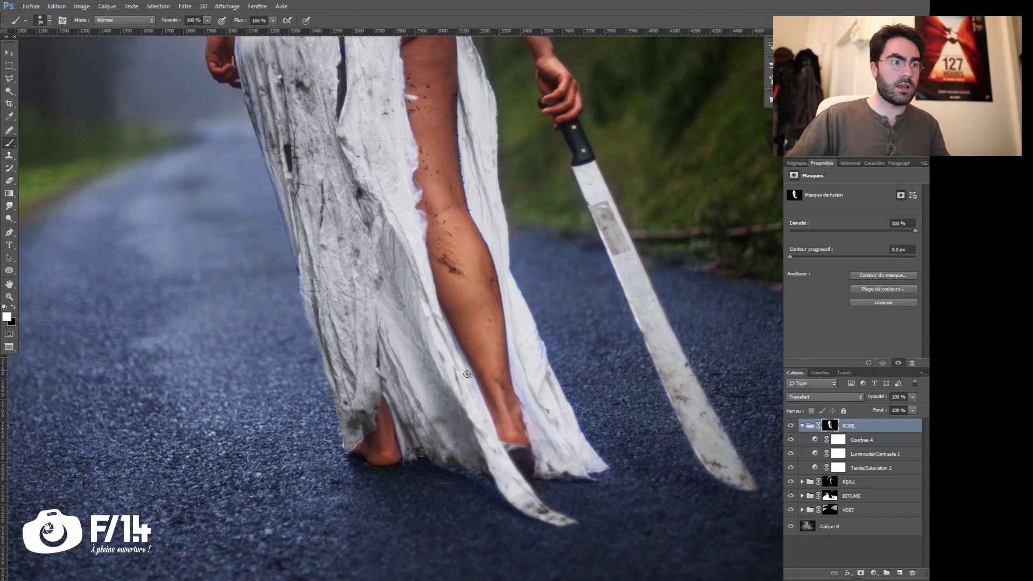
{"action": "scroll", "coordinate": [474, 457], "scroll_direction": "up", "scroll_amount": 8}
{"action": "scroll", "coordinate": [534, 267], "scroll_direction": "down", "scroll_amount": 3}
{"action": "scroll", "coordinate": [534, 268], "scroll_direction": "left", "scroll_amount": 4}
{"action": "scroll", "coordinate": [534, 268], "scroll_direction": "down", "scroll_amount": 3}
{"action": "key", "text": "bracketright"}
{"action": "key", "text": "bracketright"}
{"action": "key", "text": "bracketright"}
{"action": "key", "text": "bracketright"}
{"action": "key", "text": "bracketright"}
{"action": "key", "text": "bracketright"}
{"action": "key", "text": "bracketright"}
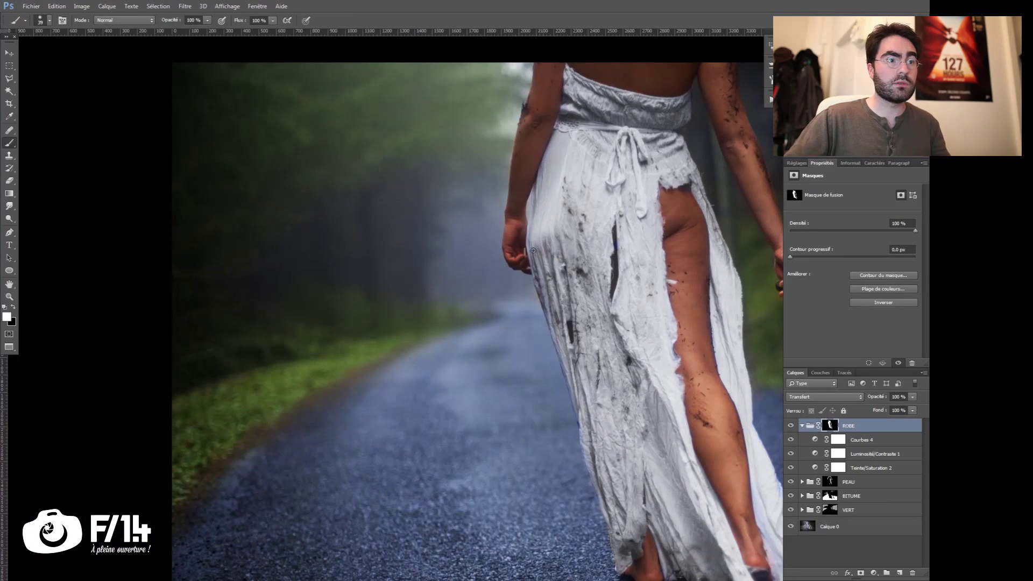
{"action": "scroll", "coordinate": [576, 350], "scroll_direction": "down", "scroll_amount": 2}
{"action": "left_click", "coordinate": [804, 426]}
{"action": "left_click", "coordinate": [802, 425]}
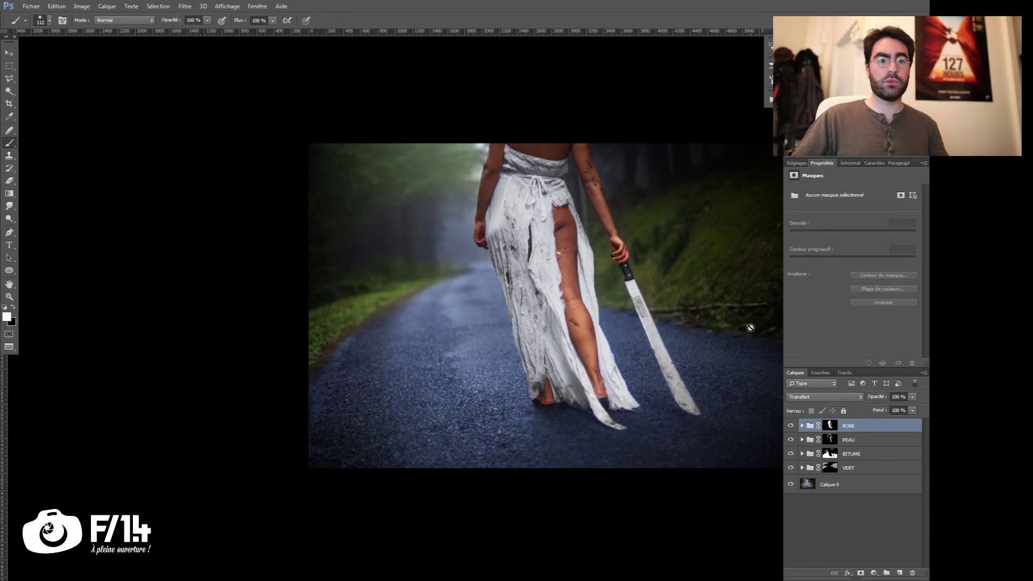
Compare the retouched image with the base photo layer shown on its own
{"action": "left_click", "coordinate": [790, 485], "text": "alt"}
{"action": "left_click", "coordinate": [790, 484], "text": "alt"}
{"action": "left_click_drag", "start_coordinate": [680, 444], "coordinate": [602, 432]}
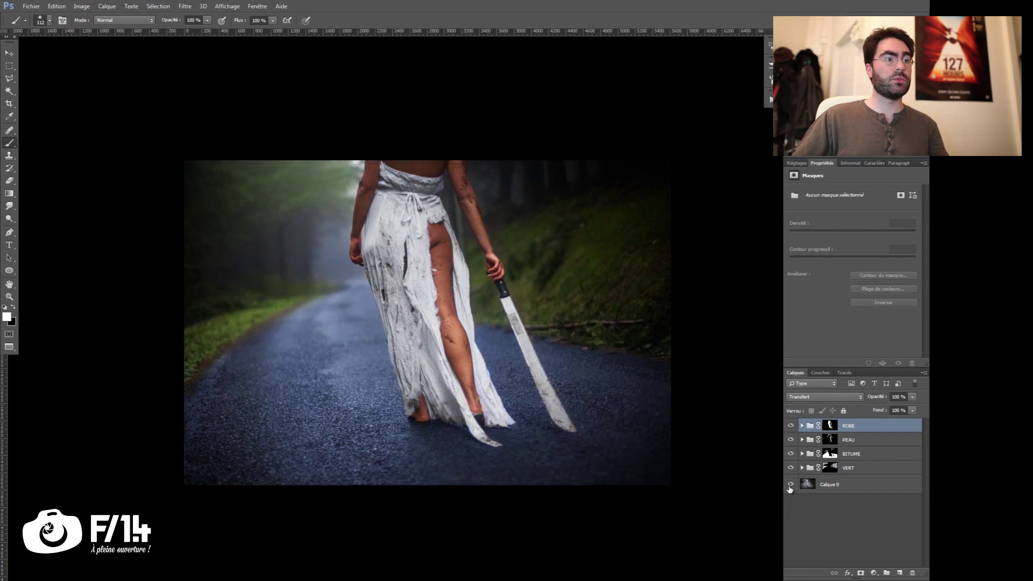
Set the VERT group's opacity to 93% and add a Hue/Saturation adjustment inside it with saturation -20
{"action": "left_click", "coordinate": [848, 467]}
{"action": "left_click_drag", "start_coordinate": [882, 398], "coordinate": [876, 399]}
{"action": "left_click", "coordinate": [805, 470]}
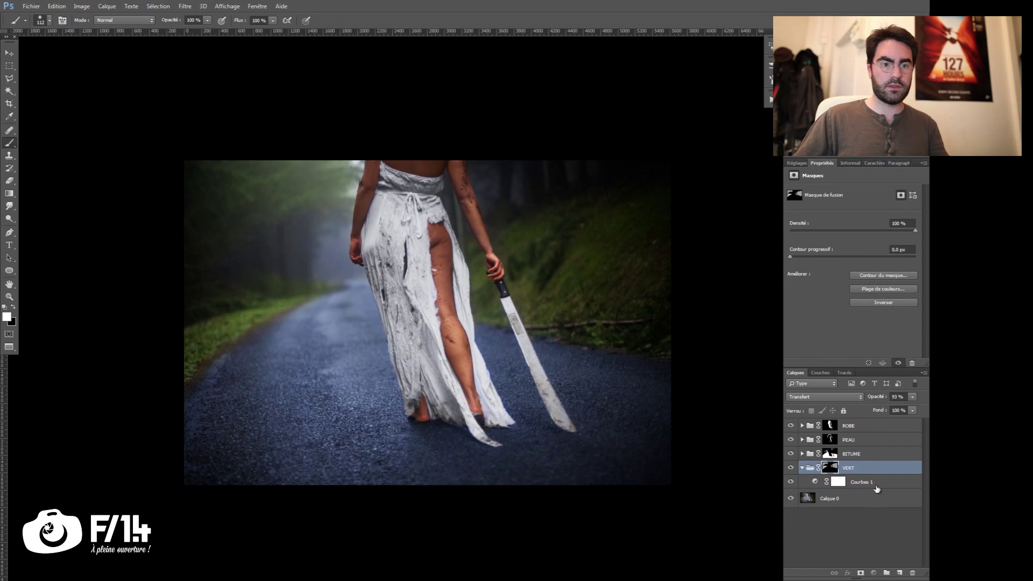
{"action": "left_click", "coordinate": [876, 483]}
{"action": "left_click", "coordinate": [874, 573]}
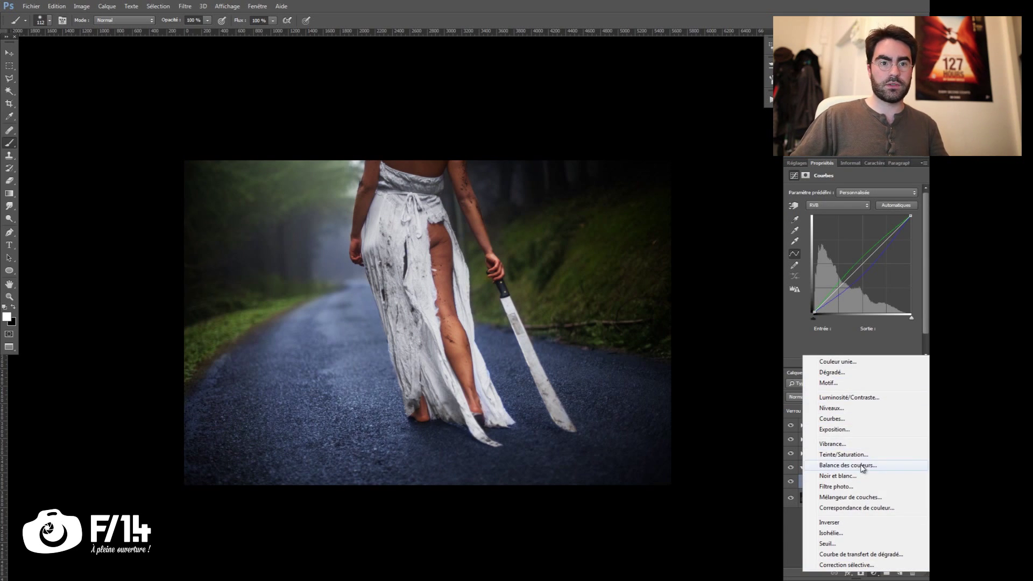
{"action": "left_click", "coordinate": [844, 454]}
{"action": "left_click", "coordinate": [840, 248]}
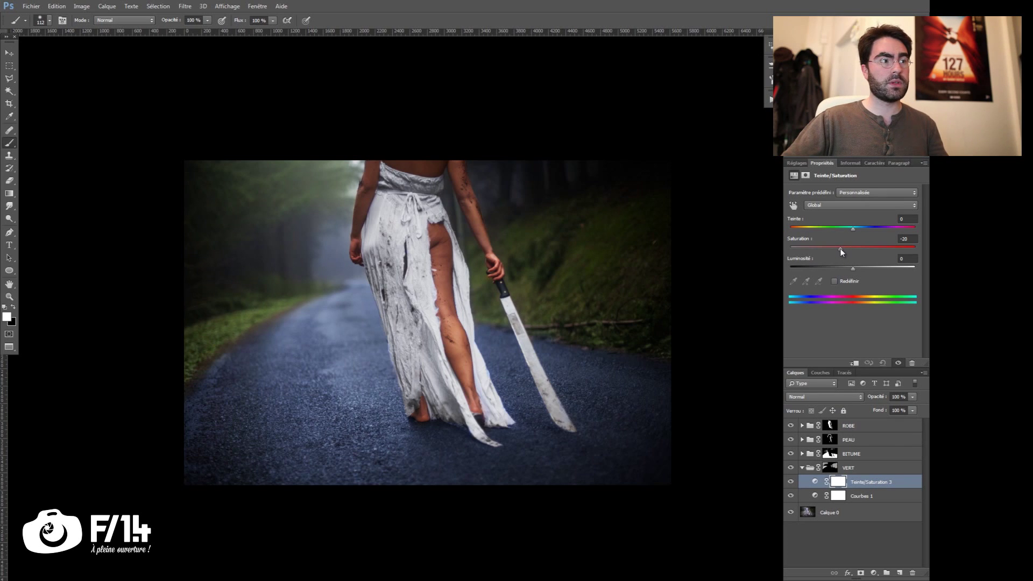
{"action": "left_click", "coordinate": [803, 468]}
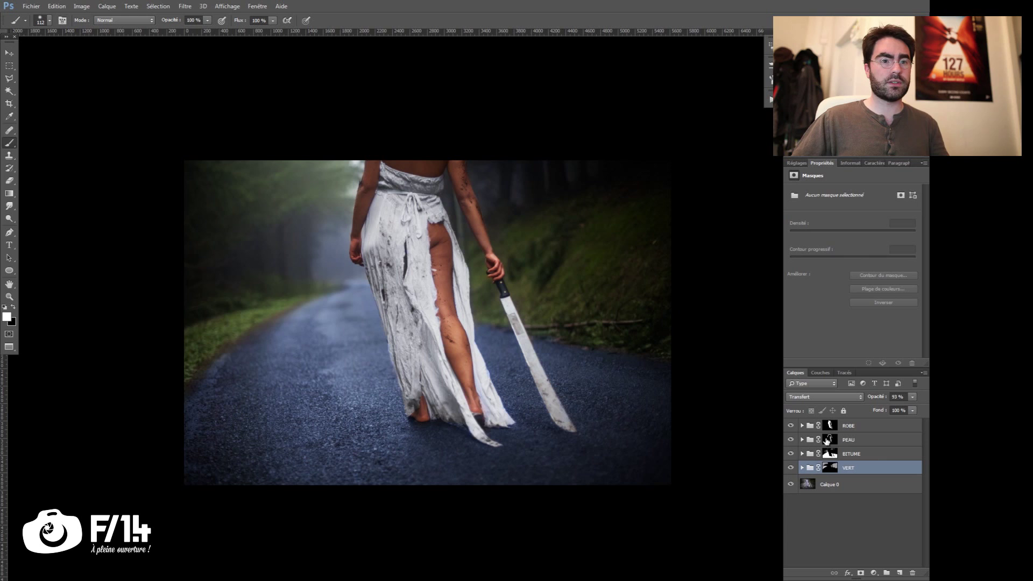
Toggle between the base photo and the full retouch to check the before and after
{"action": "left_click", "coordinate": [791, 484], "text": "alt"}
{"action": "left_click", "coordinate": [790, 484], "text": "alt"}
{"action": "left_click", "coordinate": [791, 484], "text": "alt"}
{"action": "left_click", "coordinate": [790, 484], "text": "alt"}
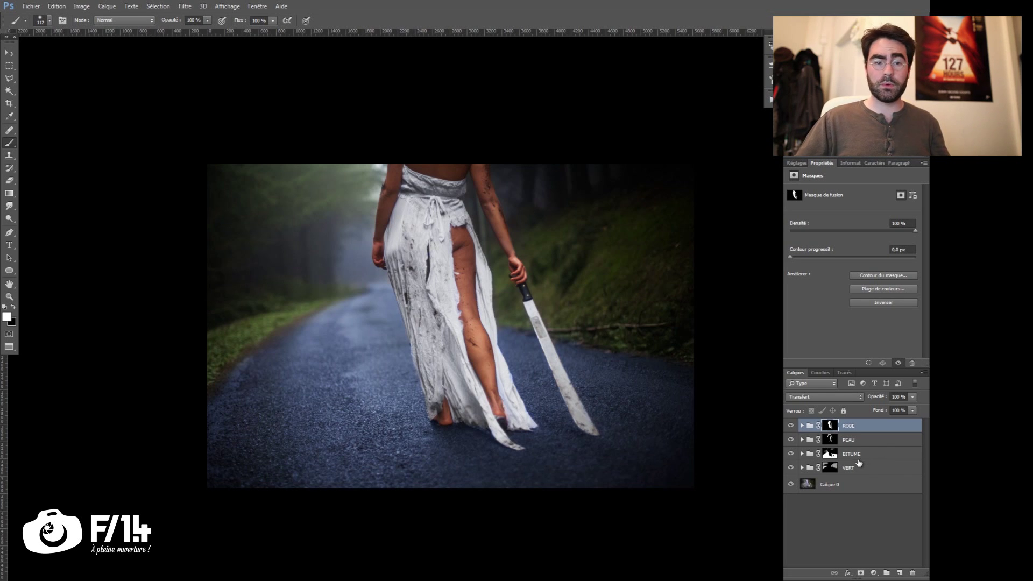
Create a new group named DnB above the ROBE group
{"action": "left_click", "coordinate": [887, 572]}
{"action": "double_click", "coordinate": [832, 424]}
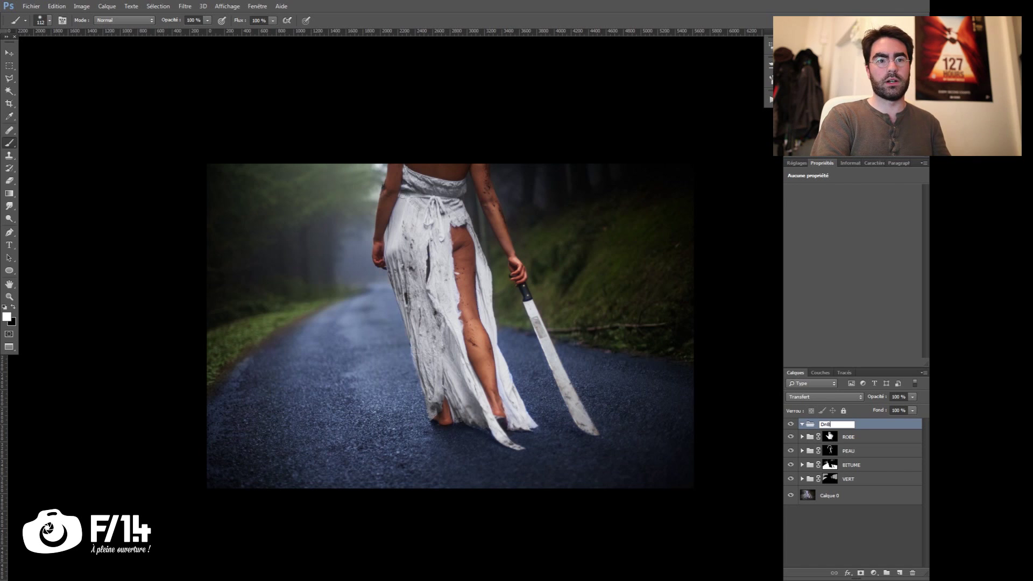
{"action": "key", "text": "Return"}
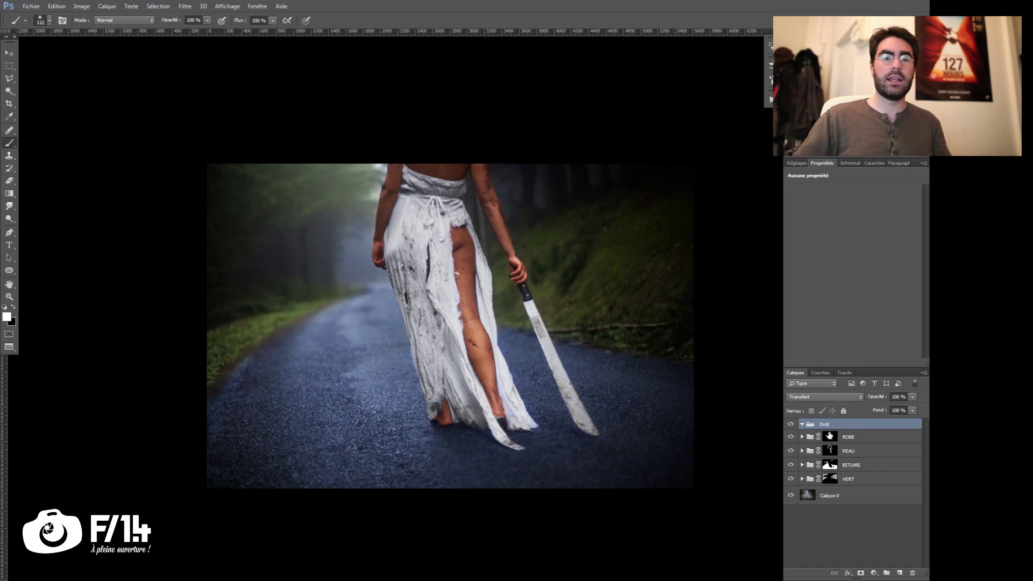
Add a layer in the DnB group in Lumière tamisée mode, filled with the neutral 50% gray colour
{"action": "left_click", "coordinate": [900, 574], "text": "alt"}
{"action": "left_click", "coordinate": [293, 230]}
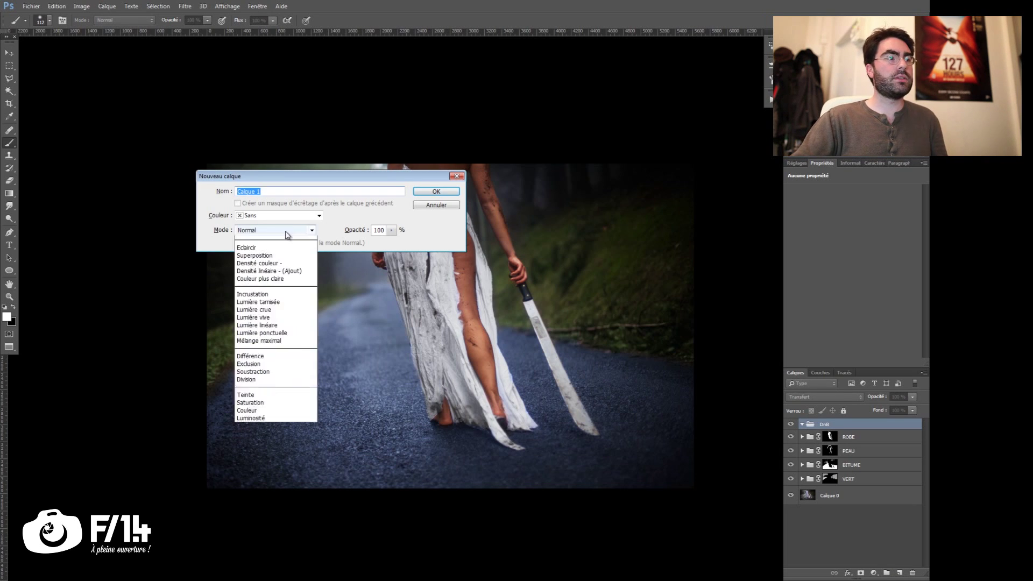
{"action": "left_click", "coordinate": [279, 363]}
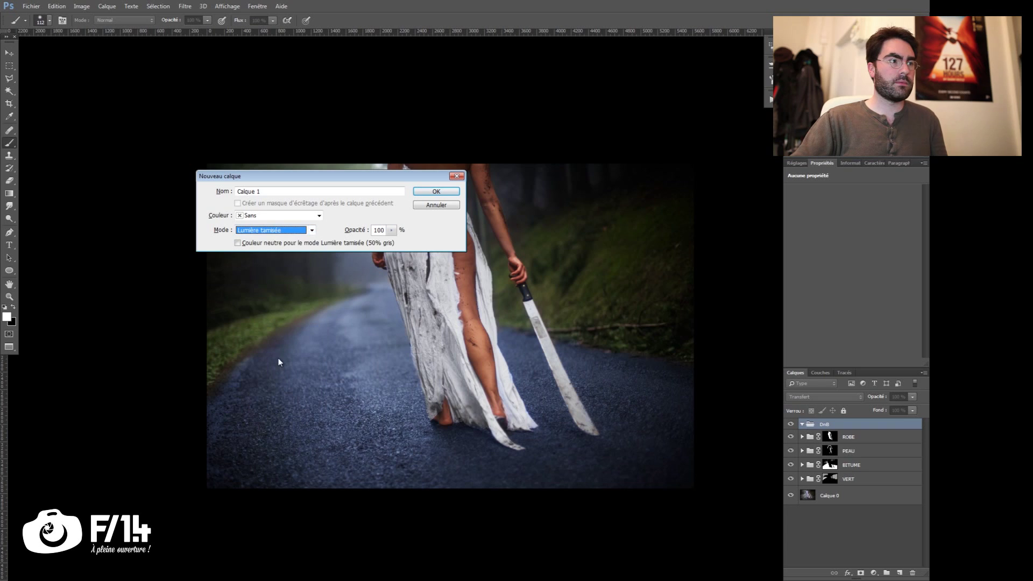
{"action": "left_click", "coordinate": [238, 243]}
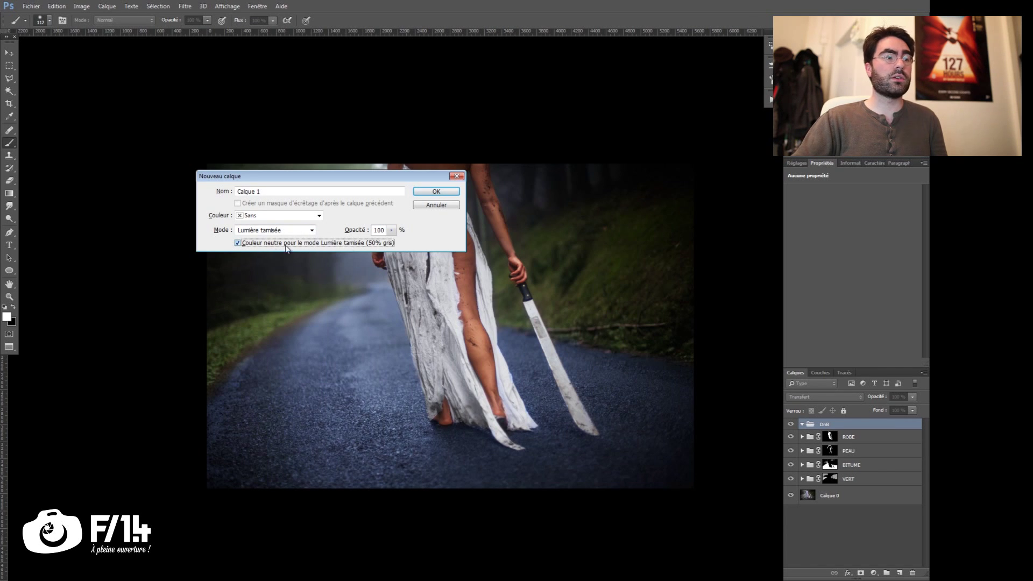
{"action": "left_click", "coordinate": [437, 192]}
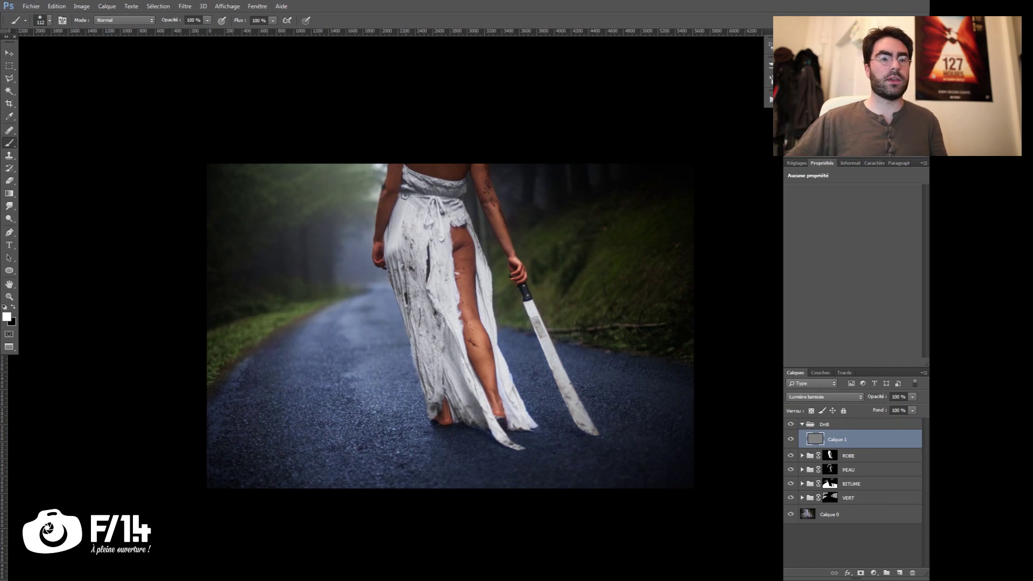
Try white and black strokes at 100% opacity with a brush of about 413 px on the gray layer, and undo them
{"action": "left_click_drag", "start_coordinate": [439, 269], "coordinate": [465, 268]}
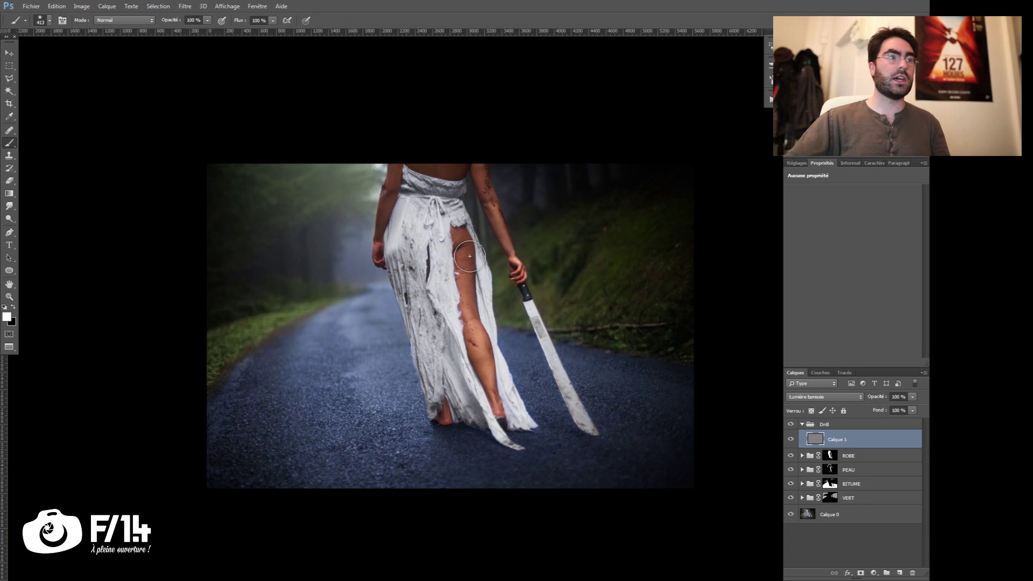
{"action": "left_click_drag", "start_coordinate": [503, 203], "coordinate": [347, 238]}
{"action": "mouse_move", "coordinate": [455, 334]}
{"action": "left_mouse_down"}
{"action": "mouse_move", "coordinate": [431, 320]}
{"action": "mouse_move", "coordinate": [439, 312]}
{"action": "left_mouse_up"}
{"action": "key", "text": "x"}
{"action": "left_click_drag", "start_coordinate": [538, 266], "coordinate": [258, 345]}
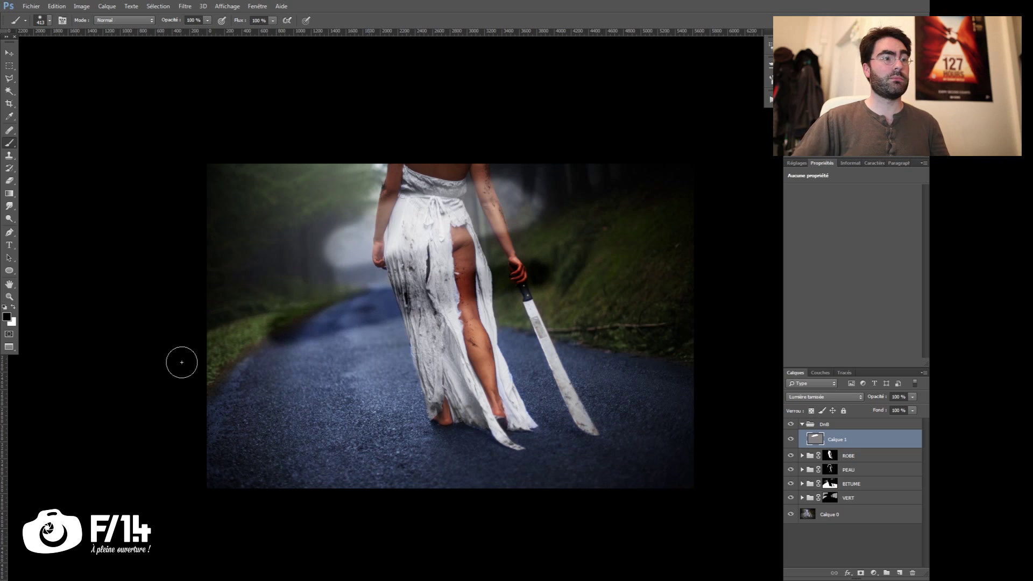
{"action": "key", "text": "ctrl+alt+z"}
{"action": "key", "text": "ctrl+alt+z"}
{"action": "key", "text": "ctrl+alt+z"}
{"action": "key", "text": "ctrl+alt+z"}
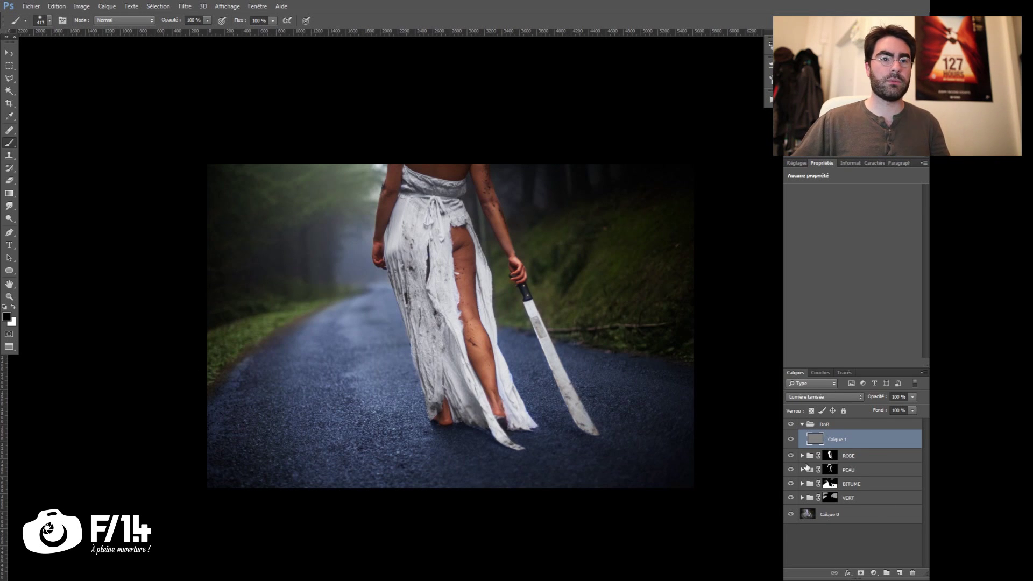
Duplicate the 50% gray Lumière tamisée layer four times inside the DnB group
{"action": "key", "text": "ctrl+j"}
{"action": "key", "text": "ctrl+j"}
{"action": "key", "text": "ctrl+j"}
{"action": "key", "text": "ctrl+j"}
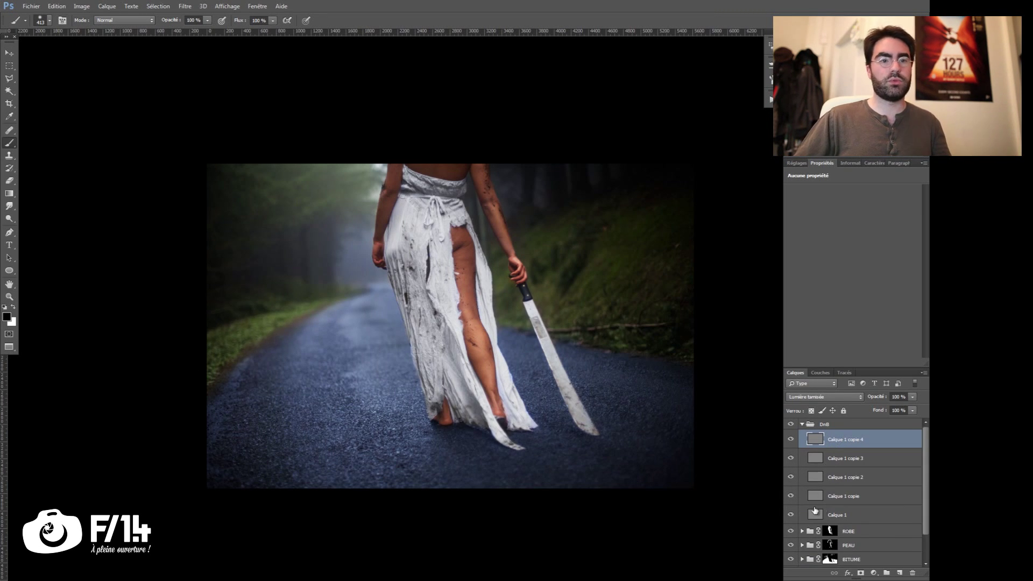
Select the lowest gray layer, Calque 1, and set the brush to about 637 px with 5% opacity
{"action": "left_click", "coordinate": [815, 510]}
{"action": "left_click_drag", "start_coordinate": [564, 392], "coordinate": [546, 347]}
{"action": "left_click_drag", "start_coordinate": [486, 382], "coordinate": [496, 400]}
{"action": "scroll", "coordinate": [633, 390], "scroll_direction": "up", "scroll_amount": 1}
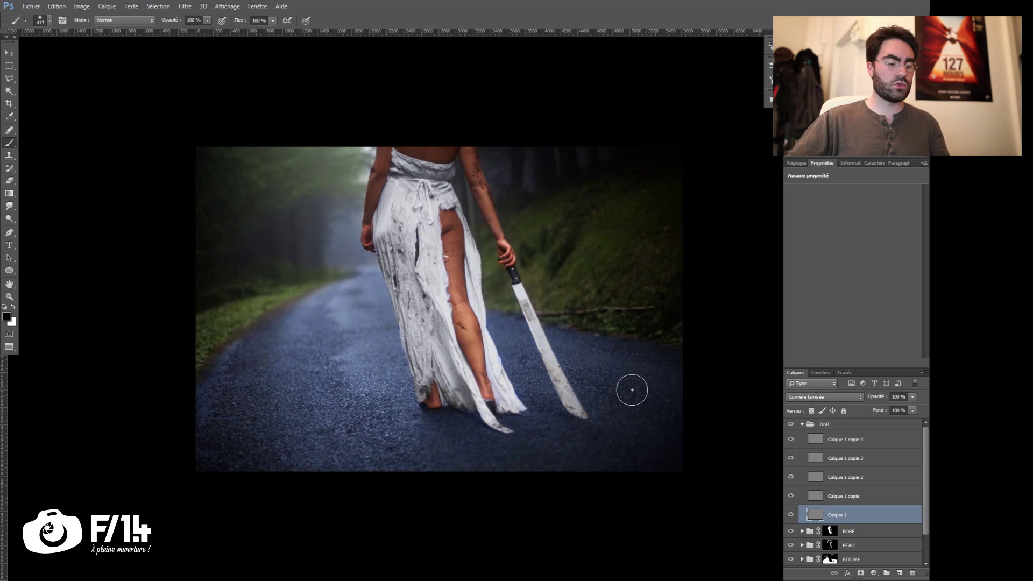
{"action": "right_click", "coordinate": [435, 300]}
{"action": "left_click_drag", "start_coordinate": [505, 347], "coordinate": [477, 344]}
{"action": "left_click", "coordinate": [352, 329]}
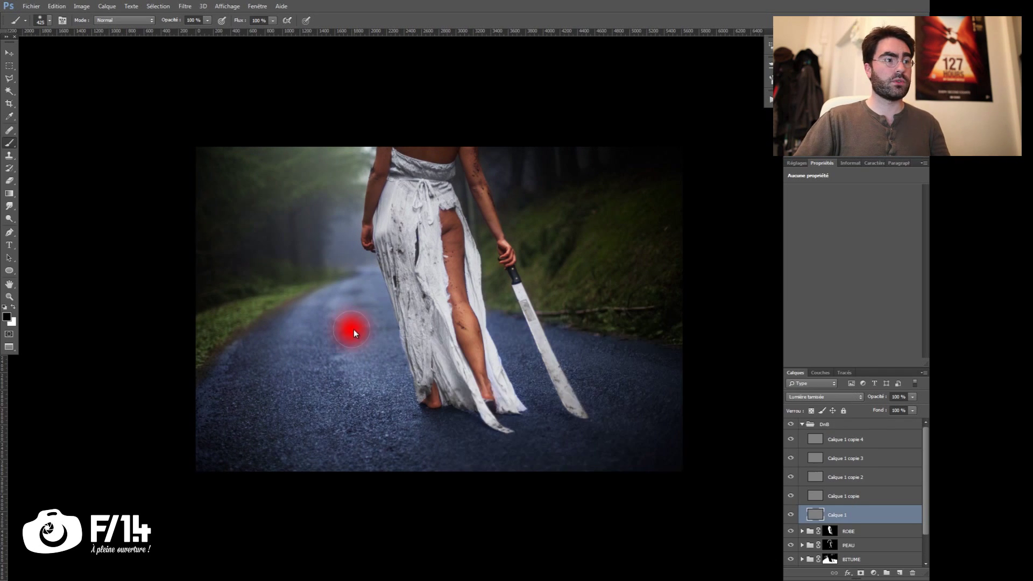
{"action": "left_click_drag", "start_coordinate": [360, 329], "coordinate": [373, 322]}
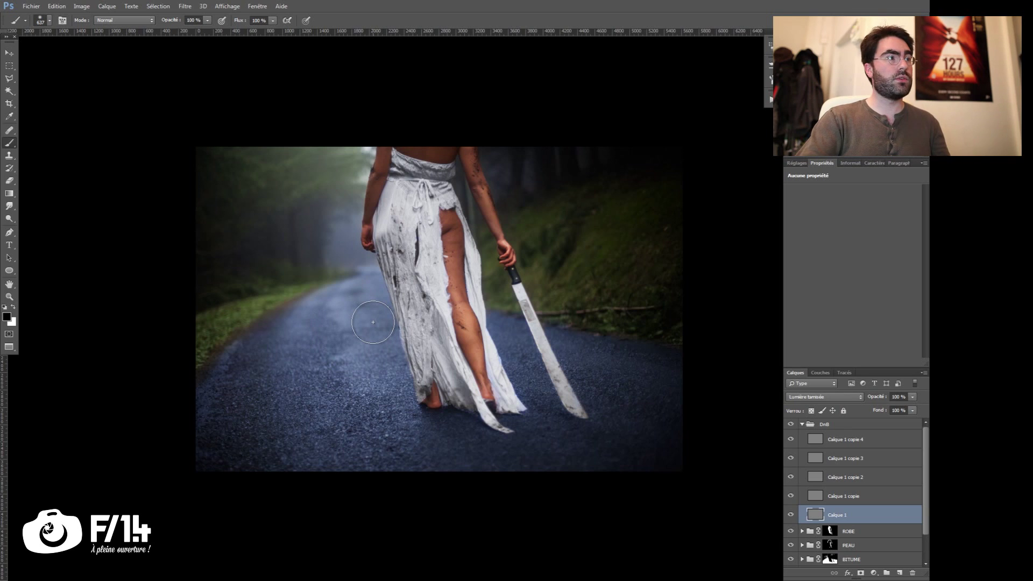
{"action": "left_click_drag", "start_coordinate": [234, 295], "coordinate": [229, 296]}
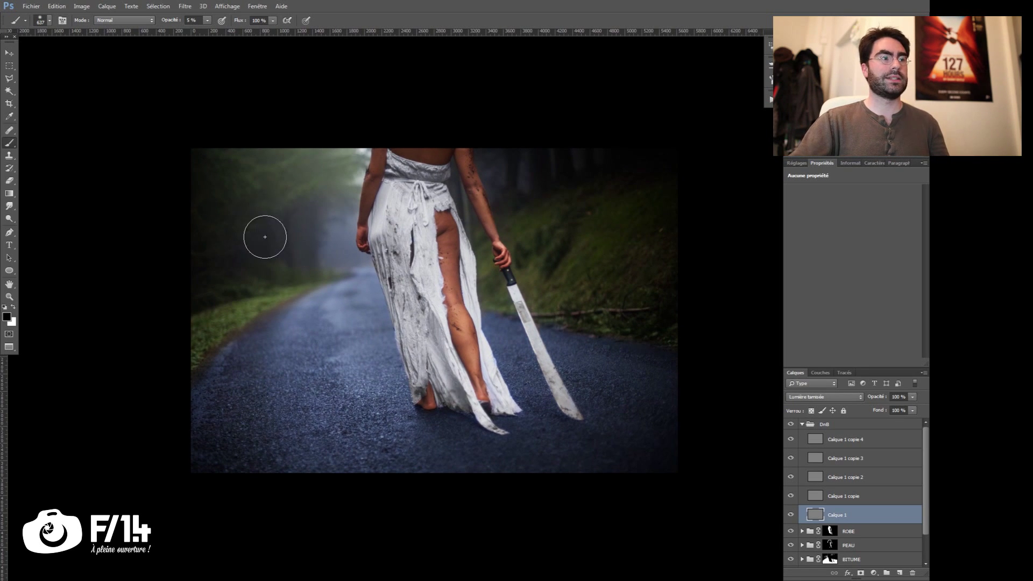
Burn the trees and the grassy road edge on the photo's left side in black with the 5% brush
{"action": "left_click_drag", "start_coordinate": [216, 200], "coordinate": [286, 210]}
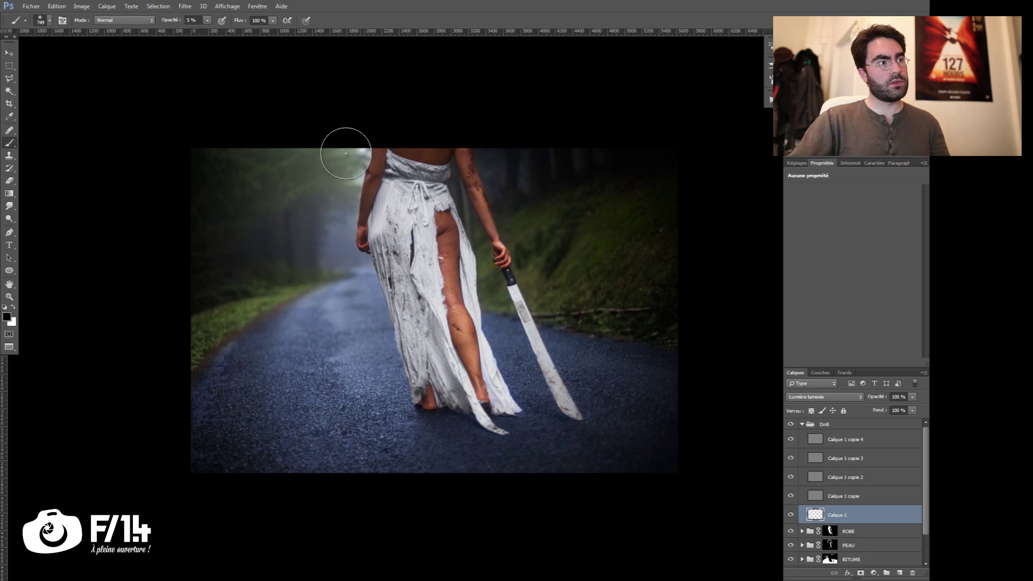
{"action": "left_click_drag", "start_coordinate": [230, 324], "coordinate": [291, 296]}
{"action": "mouse_move", "coordinate": [300, 356]}
{"action": "left_mouse_down"}
{"action": "mouse_move", "coordinate": [301, 315]}
{"action": "mouse_move", "coordinate": [235, 340]}
{"action": "left_mouse_up"}
Dodge the dark trees and bank on the photo's right in white with a smaller 5% brush, and burn the road's right edge in black
{"action": "key", "text": "x"}
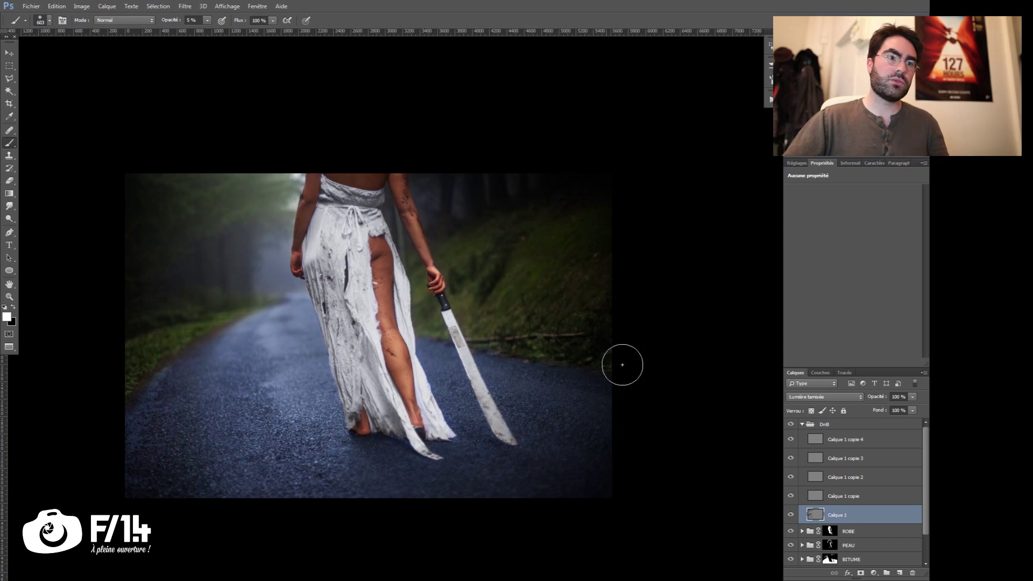
{"action": "key", "text": "bracketleft"}
{"action": "key", "text": "bracketleft"}
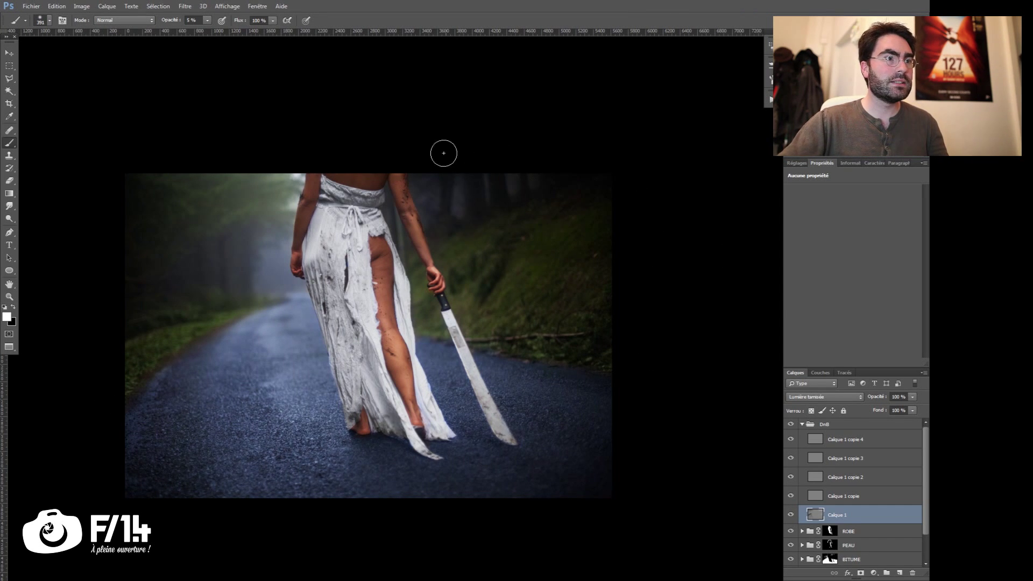
{"action": "key", "text": "bracketleft"}
{"action": "key", "text": "bracketleft"}
{"action": "key", "text": "bracketleft"}
{"action": "key", "text": "bracketleft"}
{"action": "key", "text": "x"}
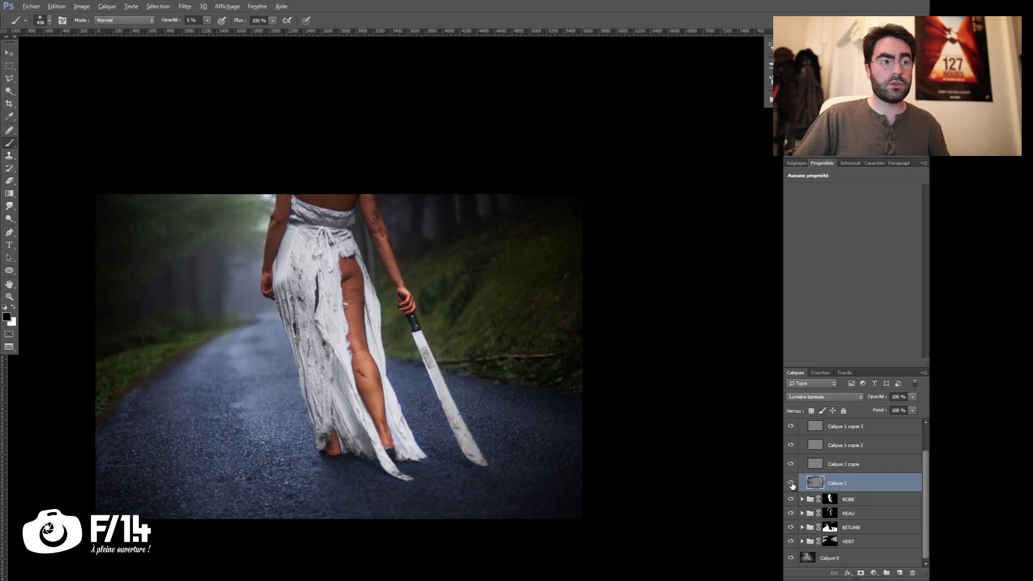
Examine the dodge and burn strokes on Calque 1 alone, and show all layers again
{"action": "left_click", "coordinate": [792, 484], "text": "alt"}
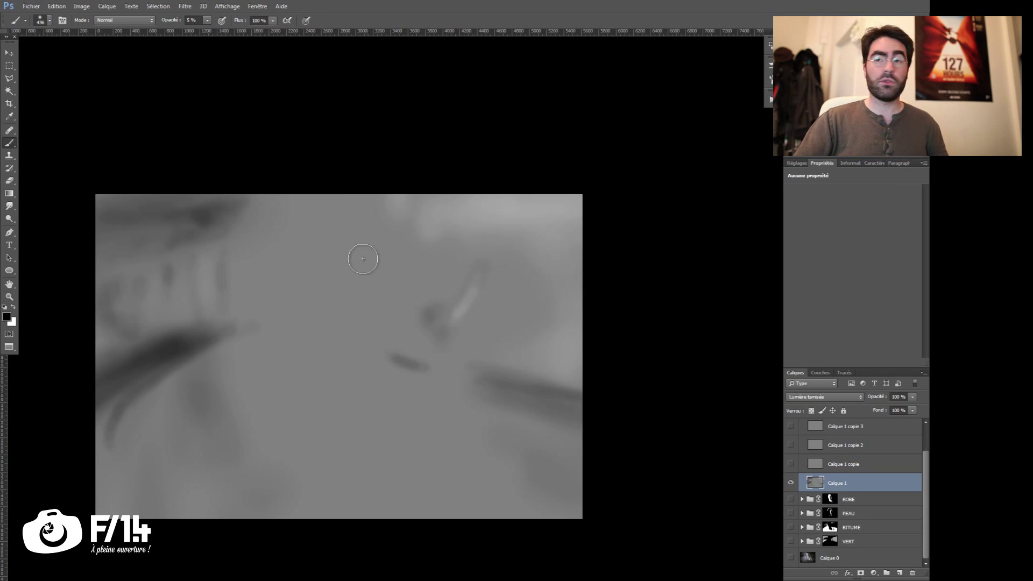
{"action": "left_click", "coordinate": [791, 483], "text": "alt"}
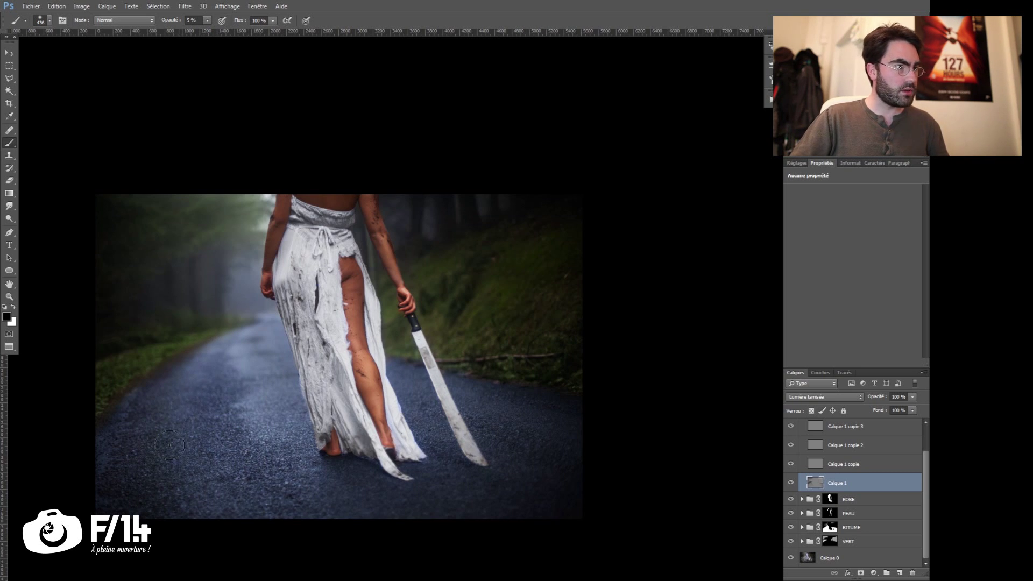
Burn the asphalt to the left of the dress in black at 5% opacity, varying the brush size from about 190 px upward
{"action": "key", "text": "bracketleft"}
{"action": "key", "text": "bracketleft"}
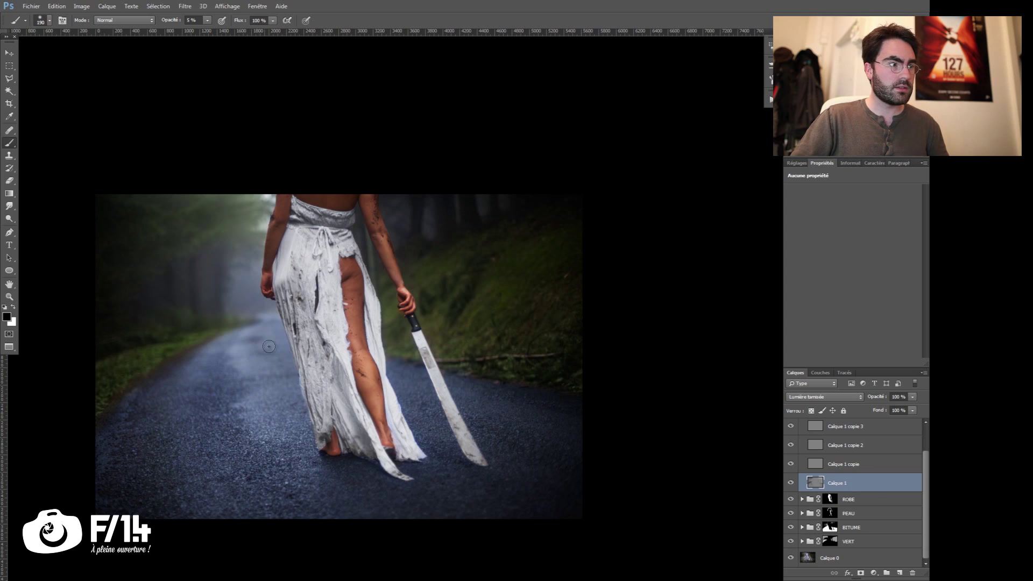
{"action": "key", "text": "bracketright"}
{"action": "key", "text": "bracketright"}
{"action": "key", "text": "bracketright"}
{"action": "key", "text": "bracketright"}
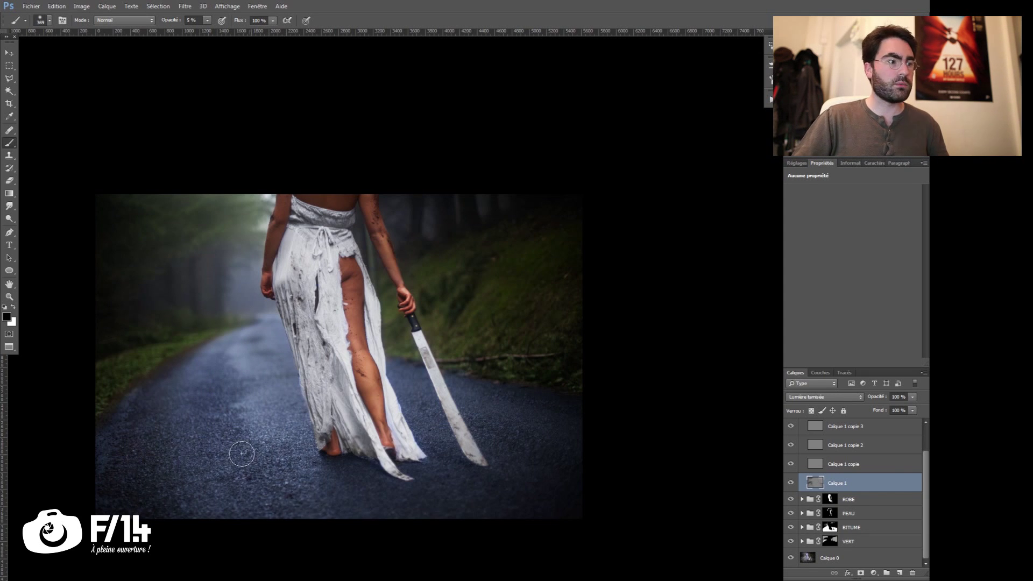
Dodge and burn the asphalt around the machete blade and in the foreground at 5% opacity, alternating white and black
{"action": "key", "text": "x"}
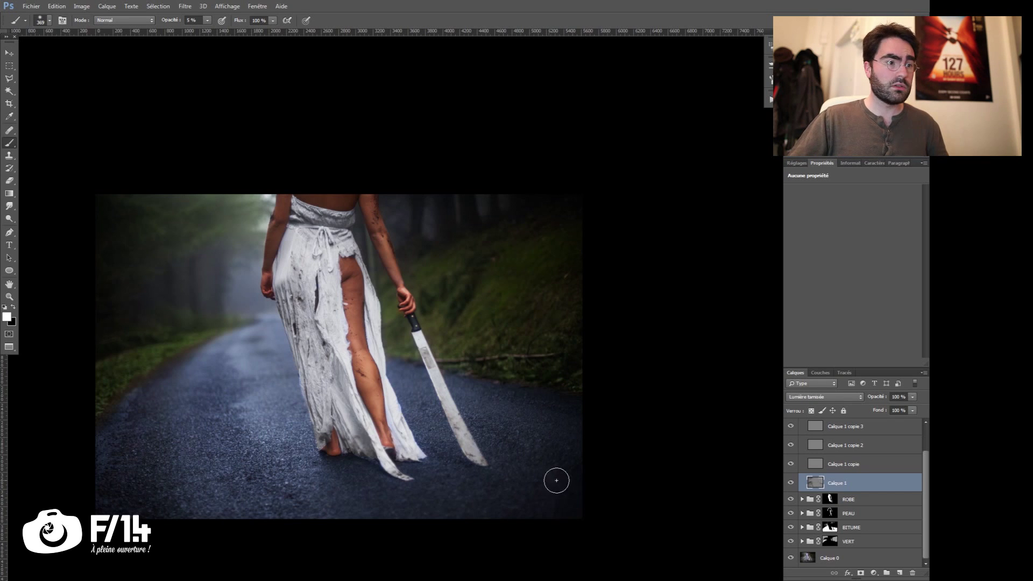
{"action": "key", "text": "x"}
{"action": "key", "text": "x"}
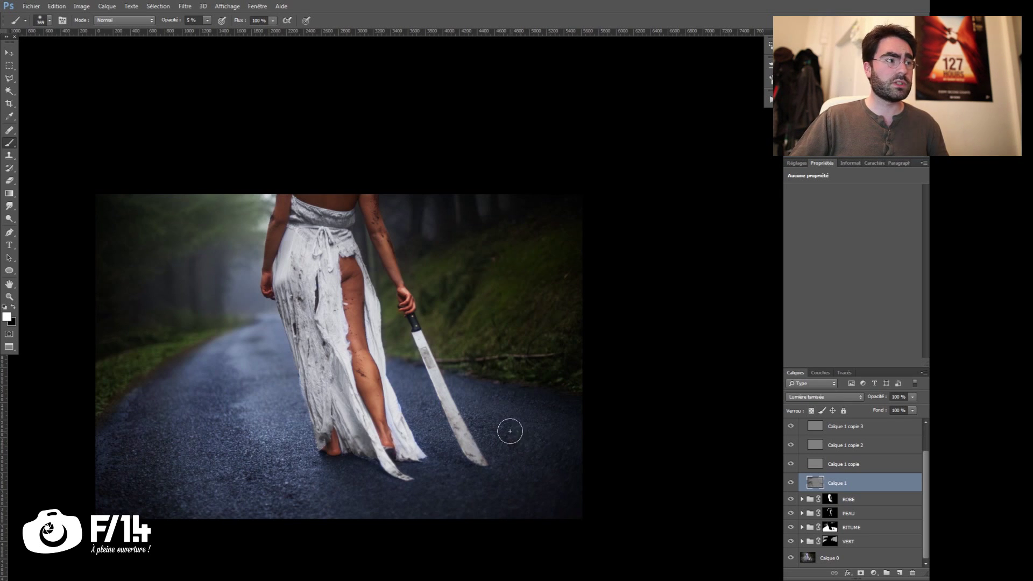
{"action": "key", "text": "x"}
{"action": "key", "text": "bracketleft"}
{"action": "key", "text": "bracketleft"}
{"action": "key", "text": "bracketleft"}
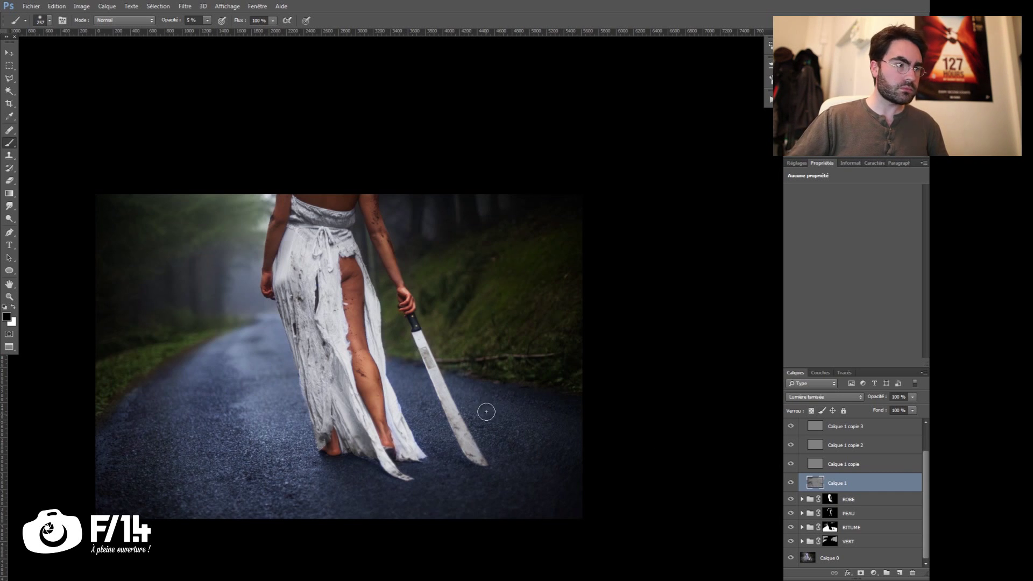
{"action": "key", "text": "x"}
{"action": "key", "text": "x"}
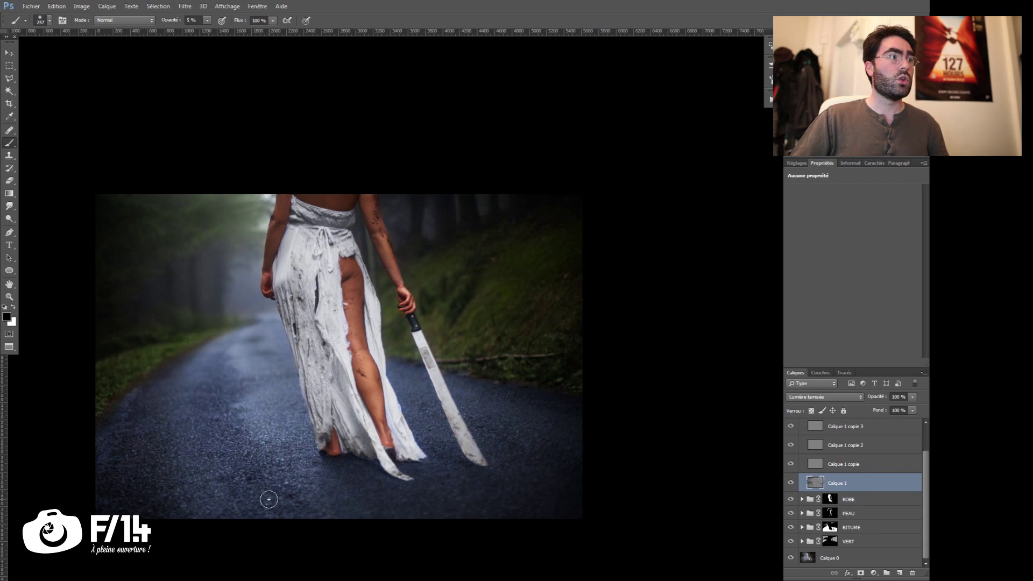
Burn the foreground asphalt and the road's right edge in black at 10% opacity, varying the brush from about 210 to 410 px
{"action": "key", "text": "bracketright"}
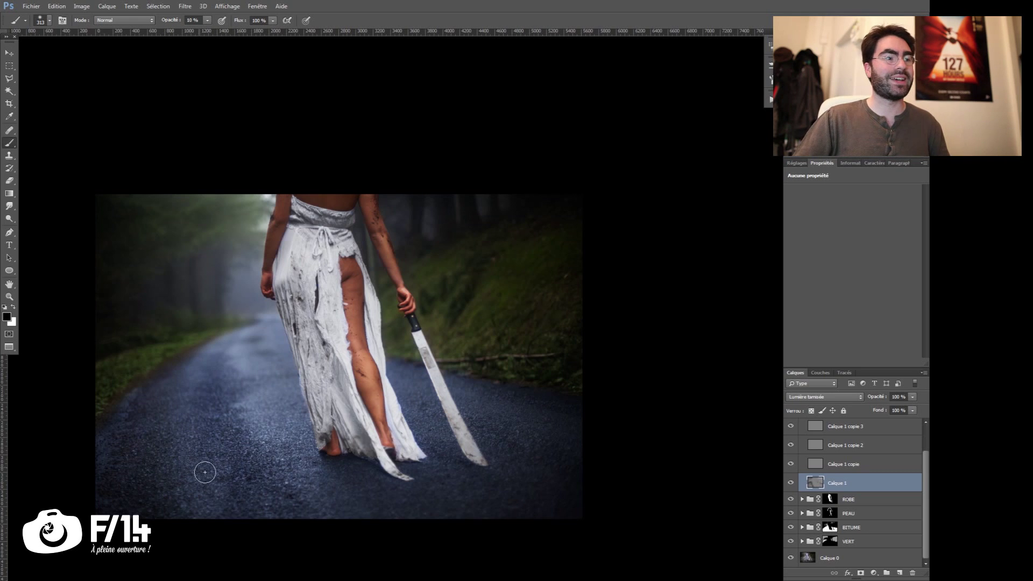
{"action": "key", "text": "bracketleft"}
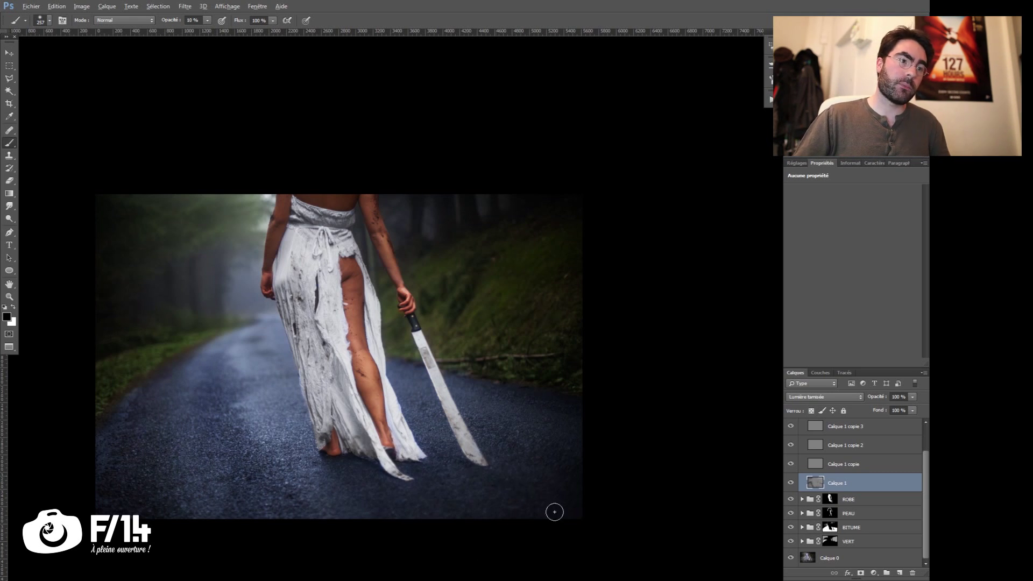
{"action": "key", "text": "bracketleft"}
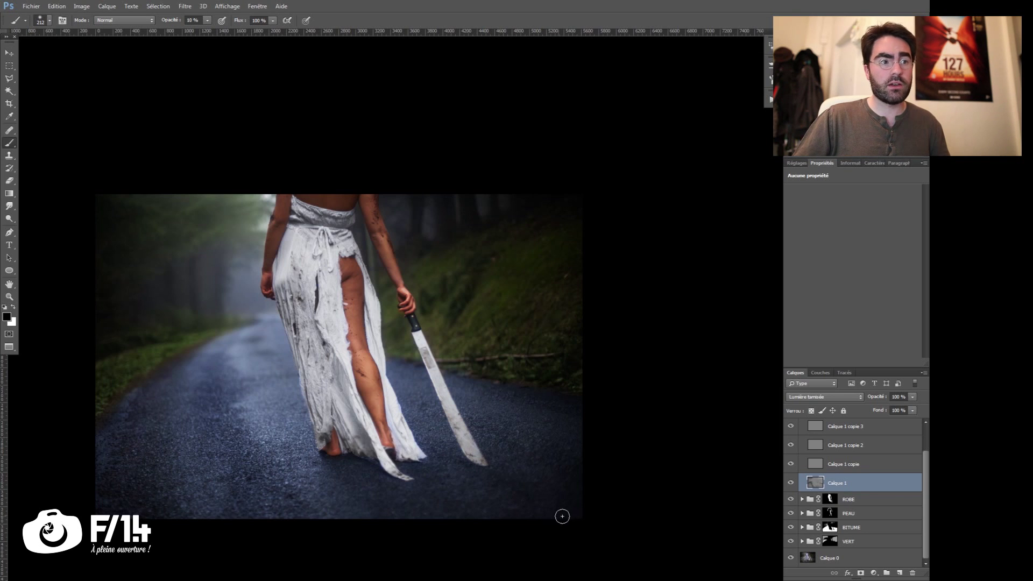
{"action": "key", "text": "bracketright"}
{"action": "key", "text": "x"}
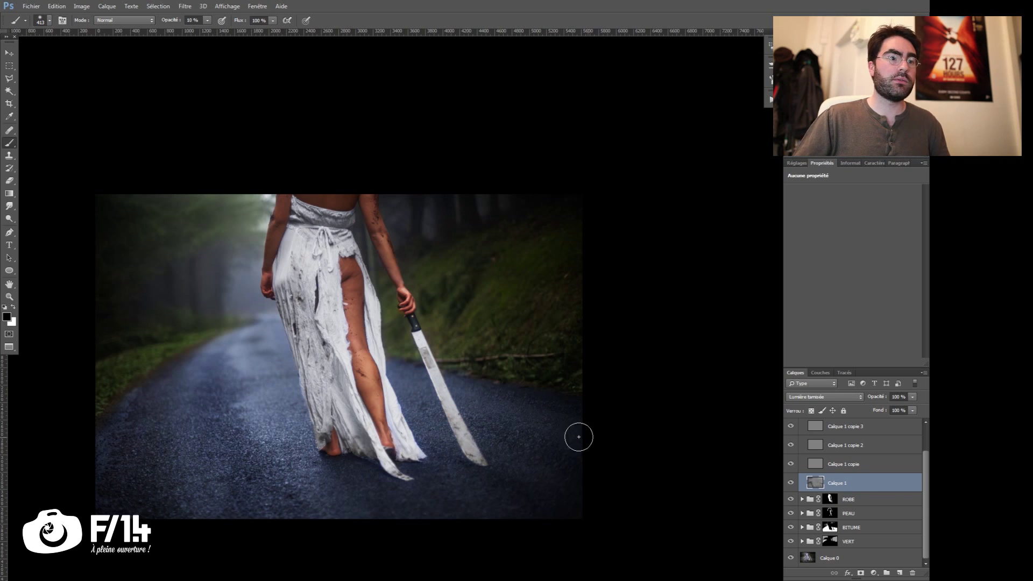
{"action": "key", "text": "x"}
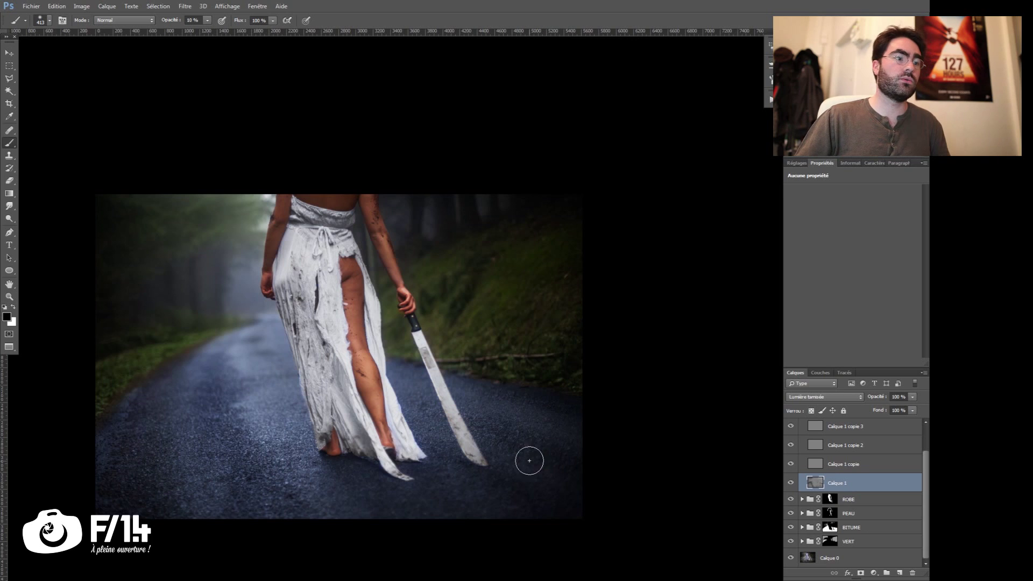
Dodge the dark tree trunks behind the machete arm in white at 10% opacity, starting with a brush of about 180 px
{"action": "key", "text": "bracketleft"}
{"action": "key", "text": "bracketleft"}
{"action": "key", "text": "bracketleft"}
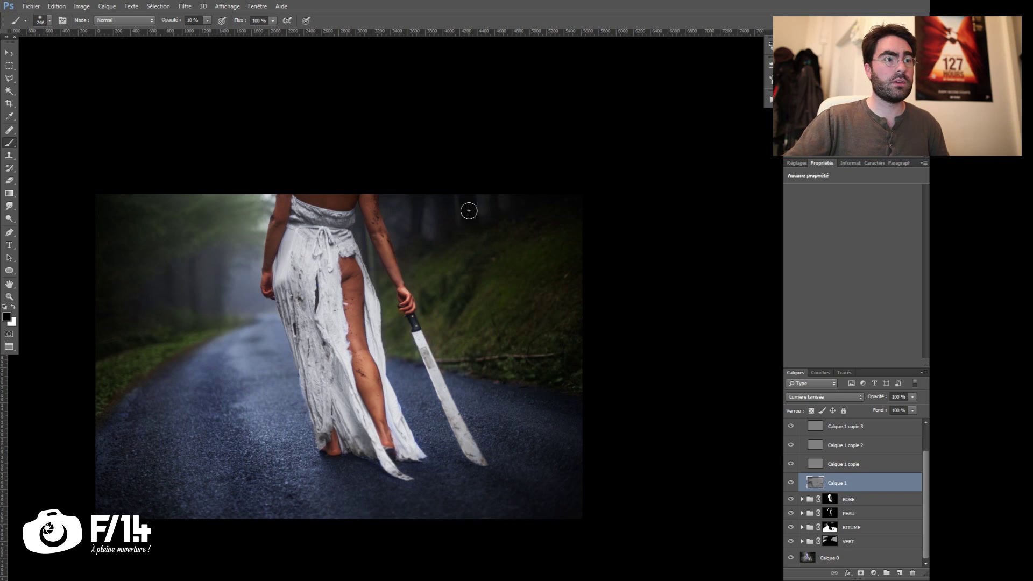
{"action": "key", "text": "bracketleft"}
{"action": "key", "text": "bracketleft"}
{"action": "key", "text": "x"}
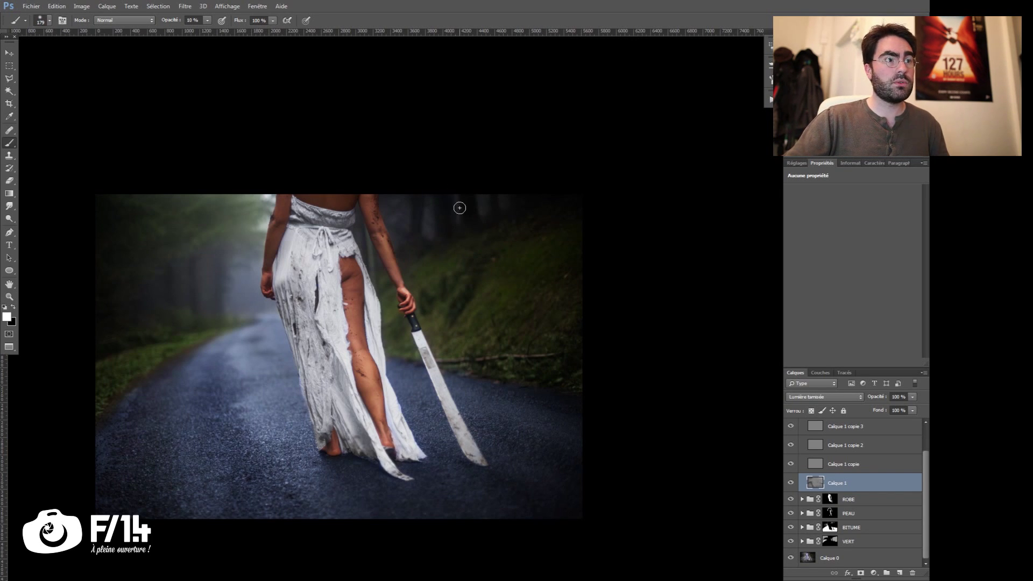
{"action": "key", "text": "bracketright"}
{"action": "key", "text": "bracketright"}
{"action": "key", "text": "bracketright"}
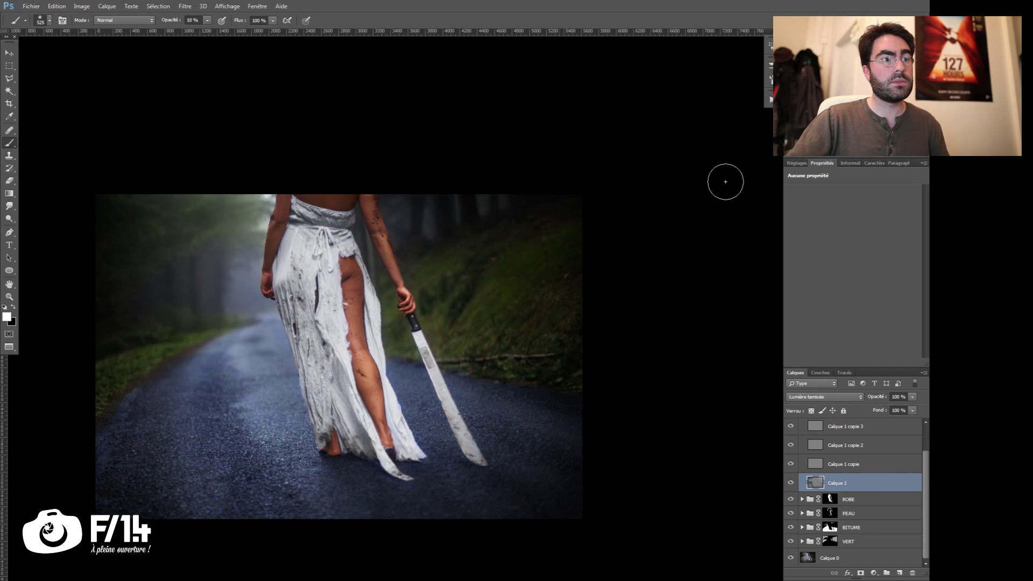
{"action": "key", "text": "bracketleft"}
{"action": "key", "text": "bracketleft"}
{"action": "key", "text": "bracketleft"}
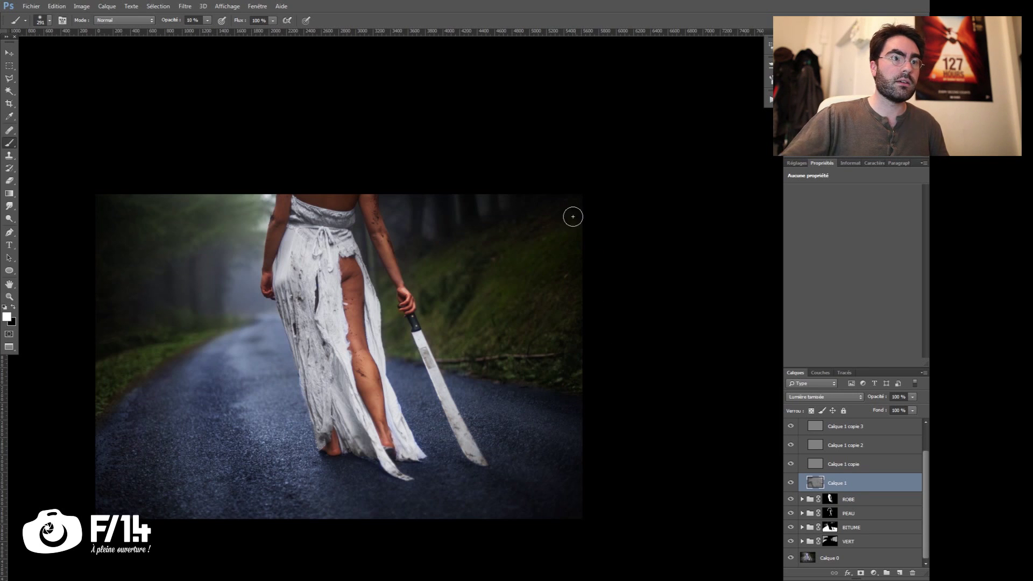
Burn the photo's dark edges in black and dodge the misty background beside the dress in white with a 10% brush of about 400 px
{"action": "key", "text": "x"}
{"action": "key", "text": "bracketright"}
{"action": "key", "text": "bracketright"}
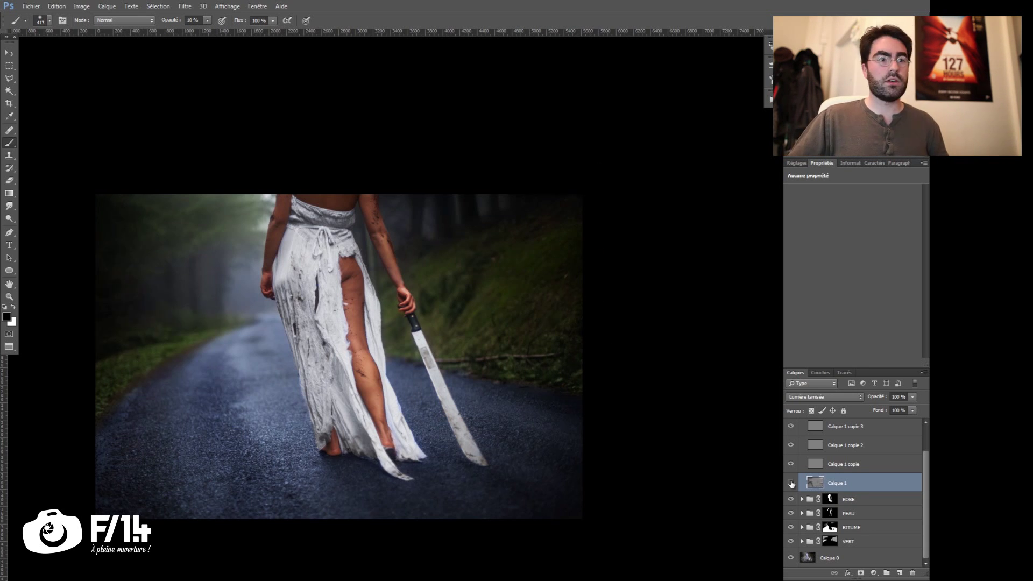
{"action": "left_click_drag", "start_coordinate": [177, 345], "coordinate": [183, 351]}
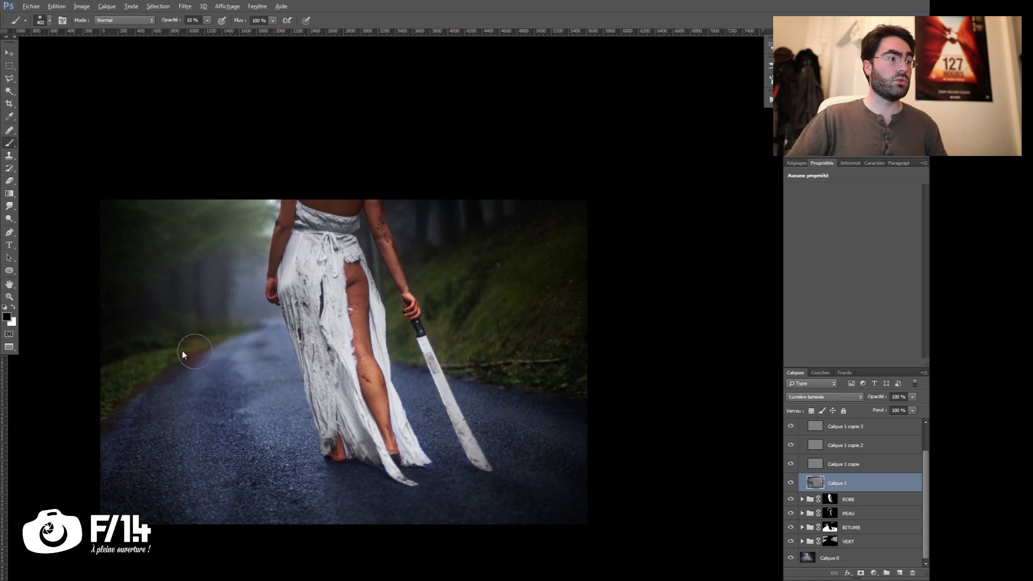
{"action": "key", "text": "x"}
{"action": "key", "text": "bracketleft"}
{"action": "key", "text": "bracketright"}
{"action": "key", "text": "bracketright"}
{"action": "left_click_drag", "start_coordinate": [269, 251], "coordinate": [264, 239]}
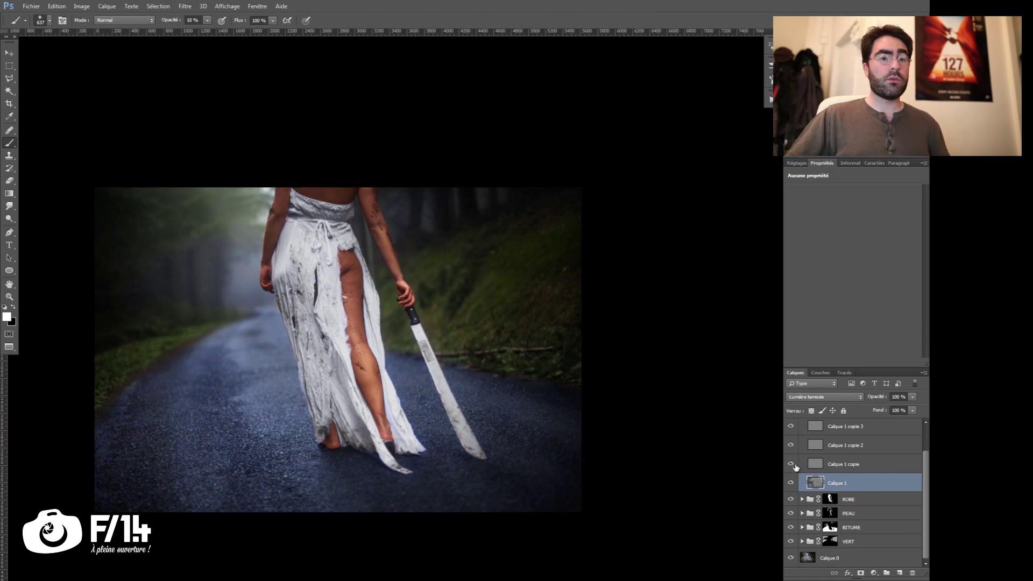
Activate the Calque 1 copie layer, sample the leg's skin tone and lighten it to #ffe4d6 as the dodging colour
{"action": "left_click", "coordinate": [840, 464]}
{"action": "key", "text": "z"}
{"action": "left_click_drag", "start_coordinate": [375, 242], "coordinate": [366, 237]}
{"action": "key", "text": "b"}
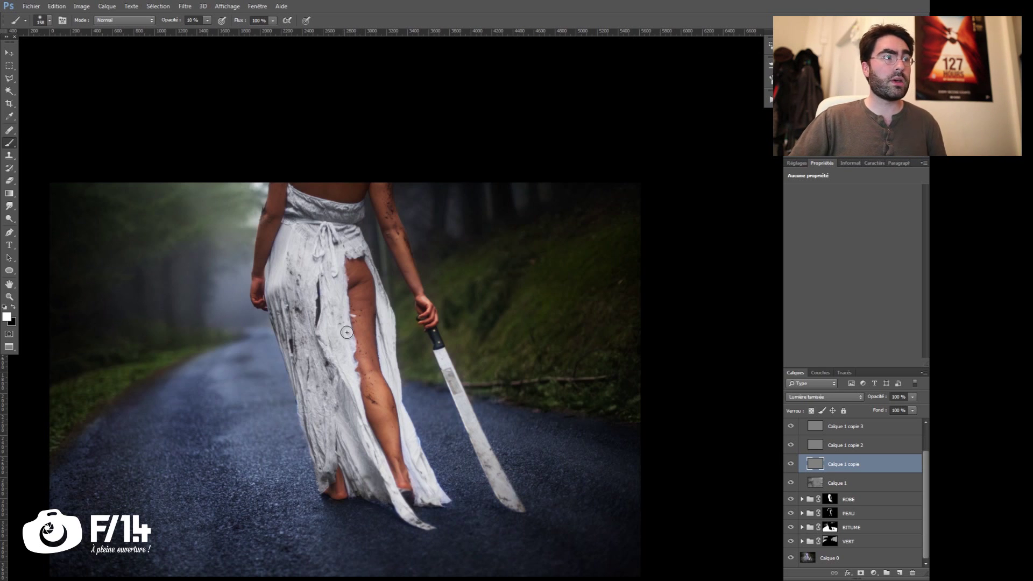
{"action": "left_click", "coordinate": [384, 389], "text": "alt"}
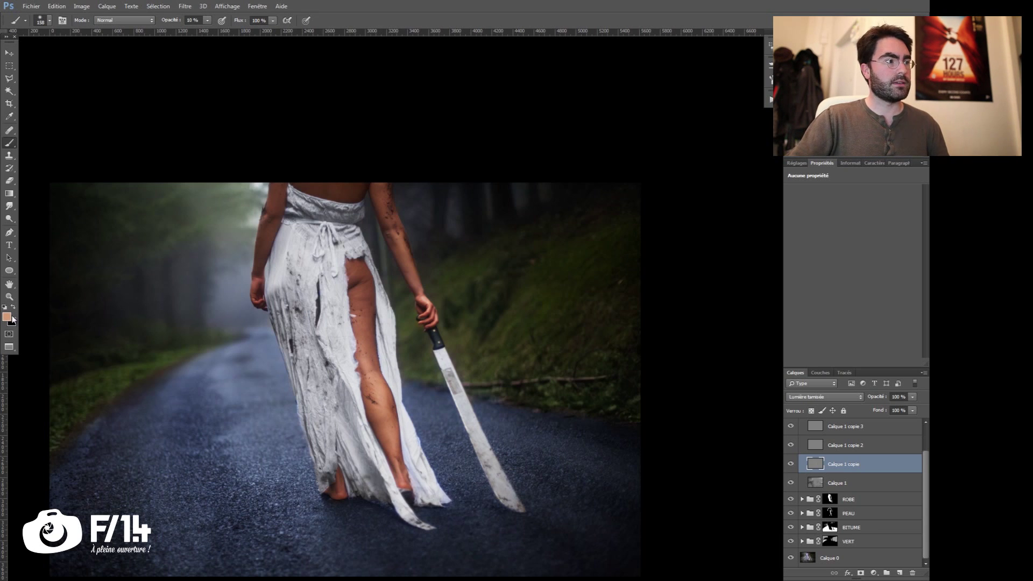
{"action": "left_click", "coordinate": [8, 317]}
{"action": "left_click_drag", "start_coordinate": [638, 268], "coordinate": [517, 264]}
{"action": "left_click", "coordinate": [526, 283]}
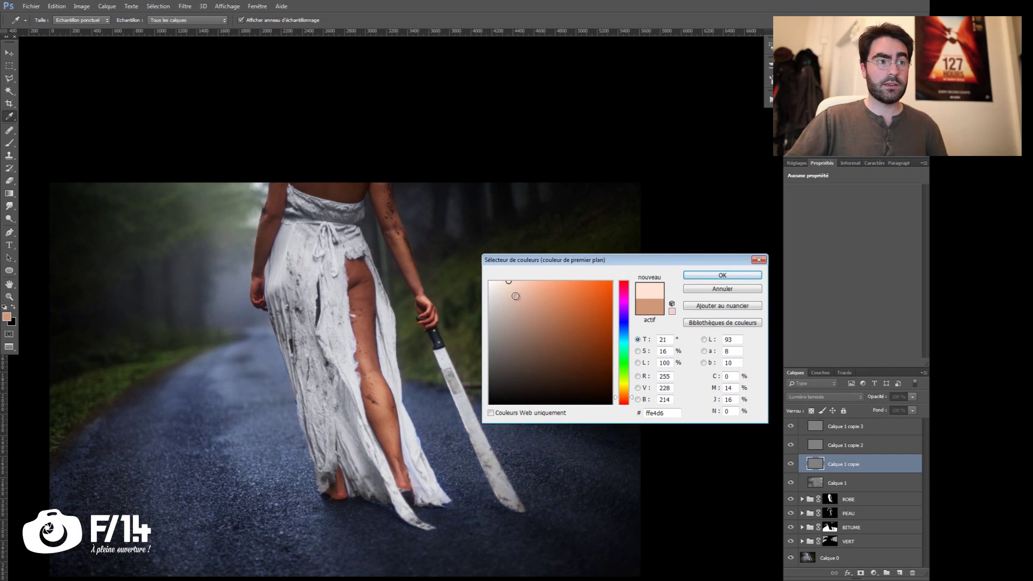
{"action": "key", "text": "Return"}
{"action": "key", "text": "b"}
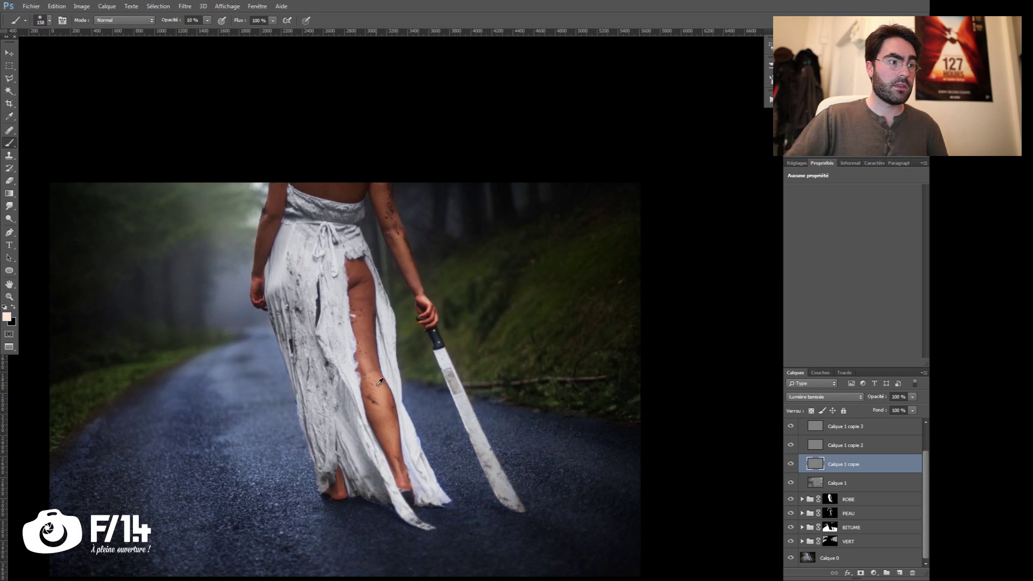
Sample a dark skin tone from the upper thigh and deepen it to #2a1716 as the burning colour
{"action": "key", "text": "x"}
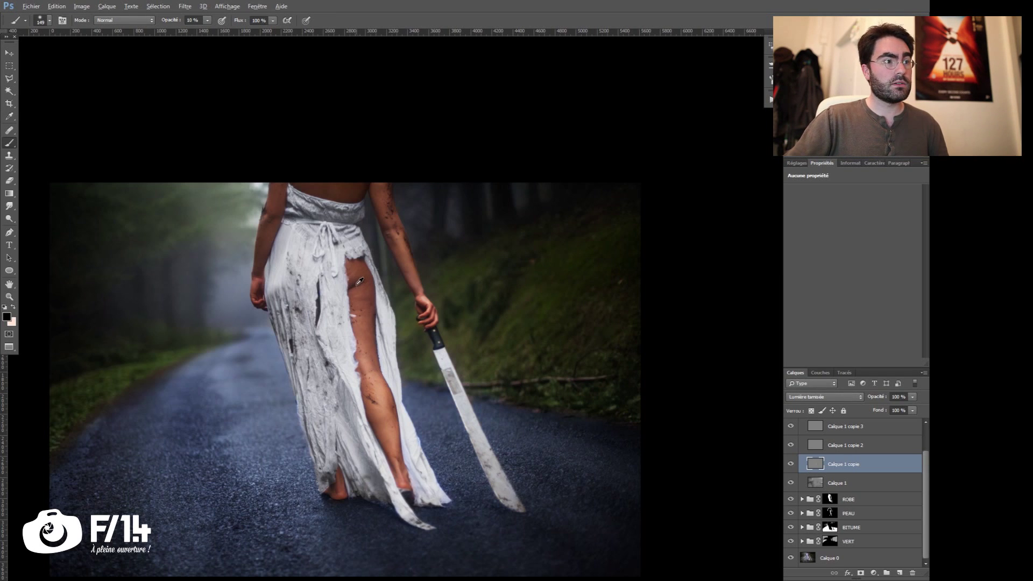
{"action": "left_click", "coordinate": [359, 278], "text": "alt"}
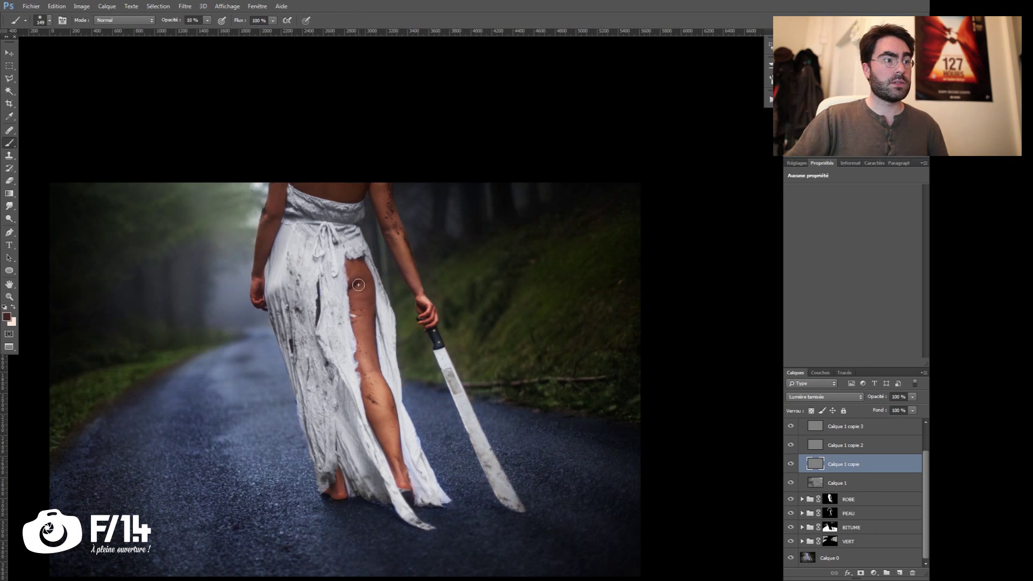
{"action": "key", "text": "z"}
{"action": "mouse_move", "coordinate": [398, 365]}
{"action": "left_mouse_down"}
{"action": "mouse_move", "coordinate": [468, 370]}
{"action": "mouse_move", "coordinate": [424, 378]}
{"action": "left_mouse_up"}
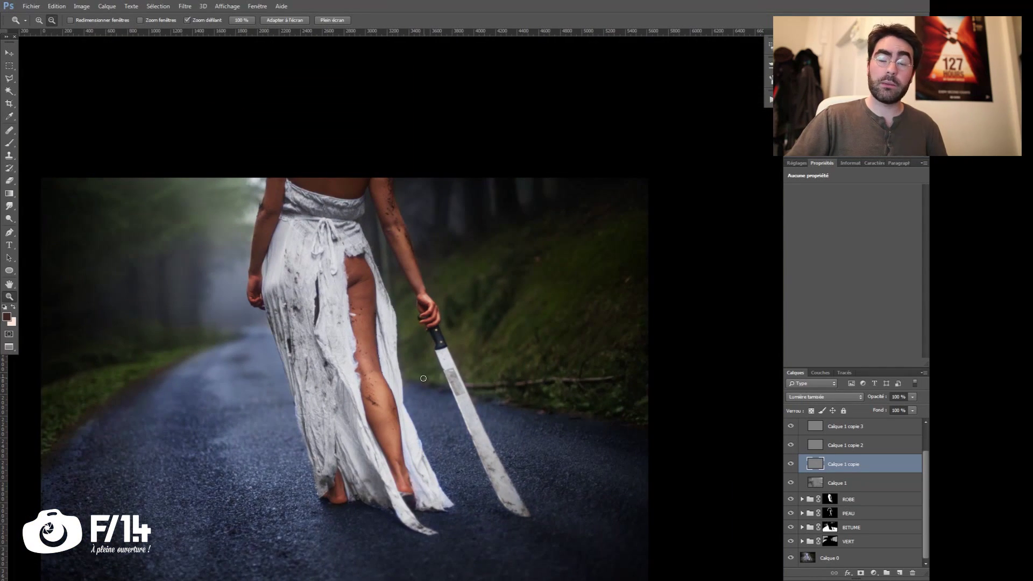
{"action": "left_click", "coordinate": [9, 317]}
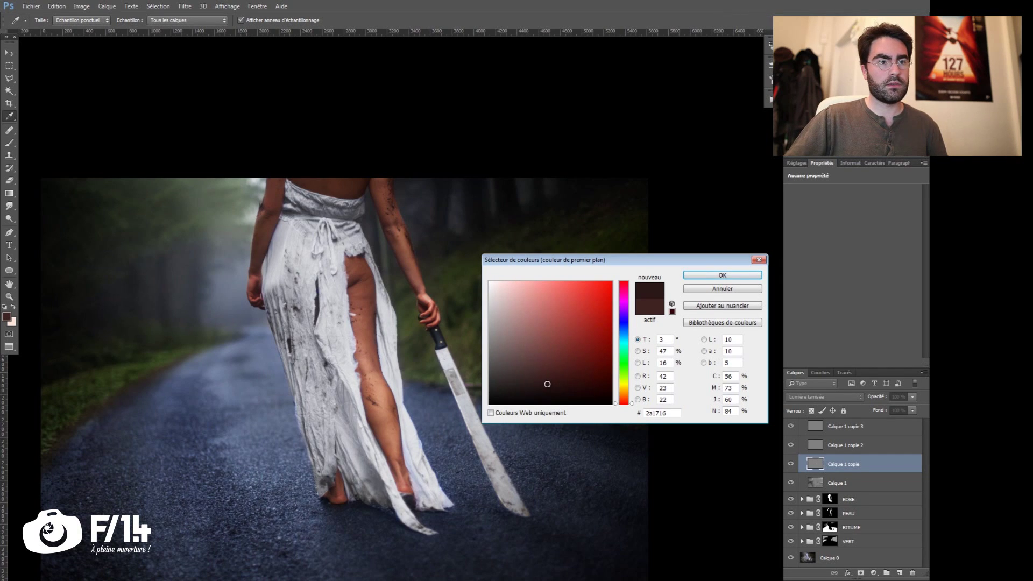
{"action": "left_click", "coordinate": [703, 274]}
{"action": "key", "text": "b"}
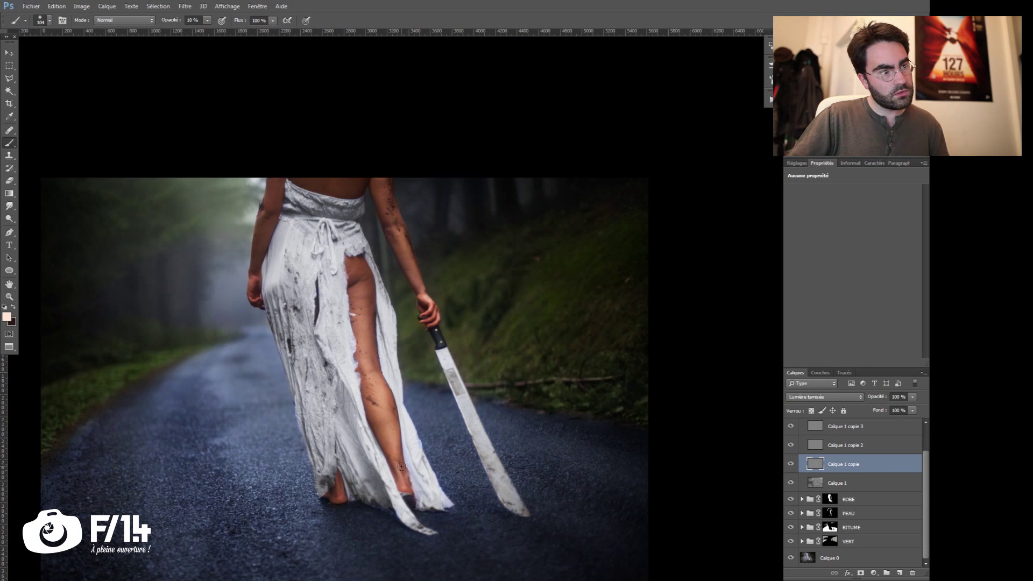
Dodge the highlights on the calf and ankle with the pale skin tint at 10% opacity, using a brush of about 104 px or smaller
{"action": "scroll", "coordinate": [402, 466], "scroll_direction": "up", "scroll_amount": 3}
{"action": "key", "text": "bracketleft"}
{"action": "key", "text": "bracketleft"}
{"action": "key", "text": "bracketleft"}
{"action": "key", "text": "bracketleft"}
{"action": "key", "text": "bracketleft"}
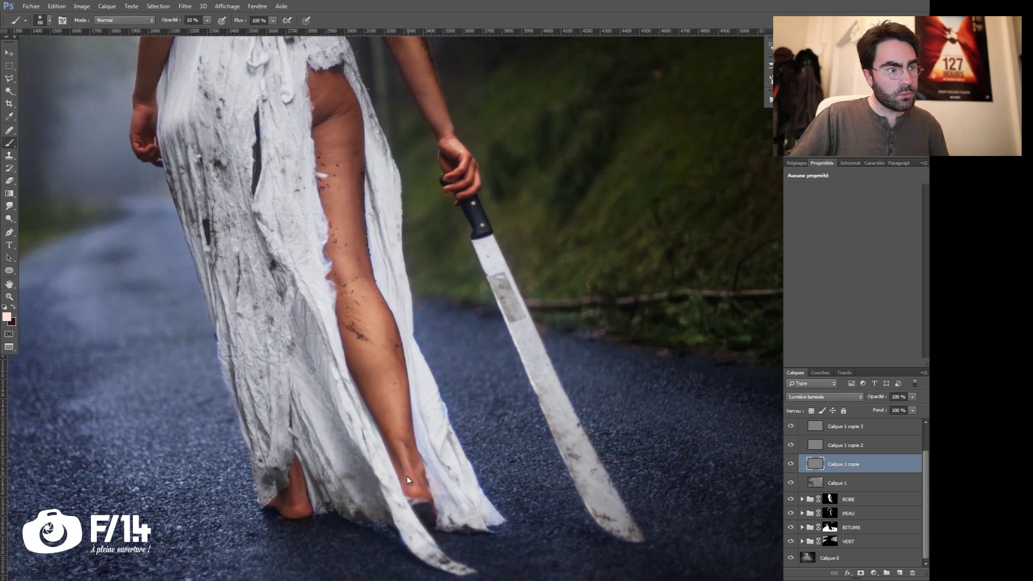
{"action": "key", "text": "bracketleft"}
{"action": "mouse_move", "coordinate": [395, 412]}
{"action": "left_mouse_down"}
{"action": "mouse_move", "coordinate": [361, 312]}
{"action": "mouse_move", "coordinate": [388, 396]}
{"action": "left_mouse_up"}
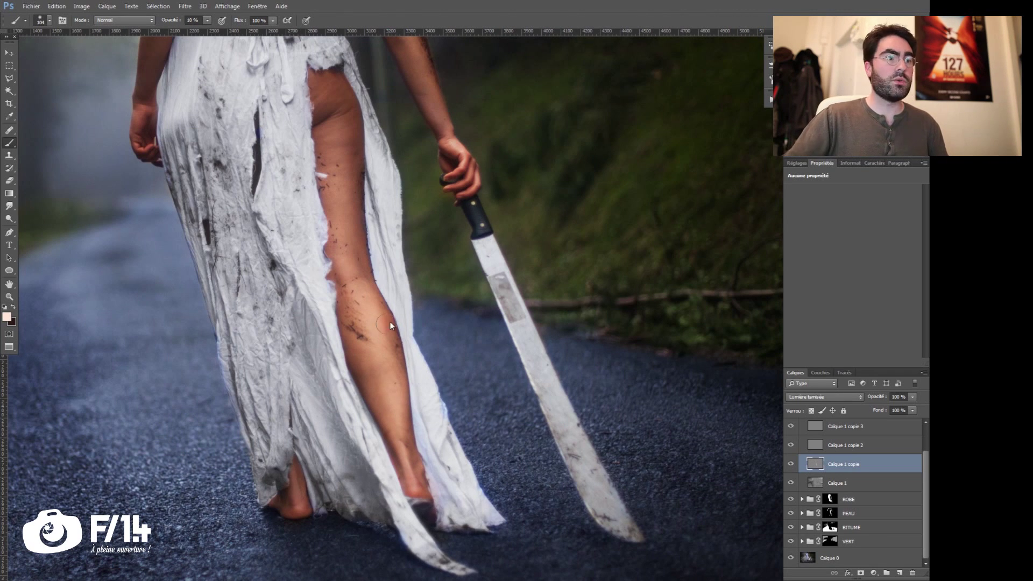
Sculpt the knee, thigh and buttock at 10% opacity by alternating the dark and pale skin tints
{"action": "mouse_move", "coordinate": [353, 155]}
{"action": "left_mouse_down"}
{"action": "mouse_move", "coordinate": [363, 246]}
{"action": "mouse_move", "coordinate": [340, 332]}
{"action": "left_mouse_up"}
{"action": "key", "text": "x"}
{"action": "key", "text": "x"}
{"action": "mouse_move", "coordinate": [360, 279]}
{"action": "left_mouse_down"}
{"action": "mouse_move", "coordinate": [373, 325]}
{"action": "mouse_move", "coordinate": [356, 331]}
{"action": "left_mouse_up"}
{"action": "key", "text": "x"}
{"action": "left_click_drag", "start_coordinate": [367, 313], "coordinate": [345, 322]}
{"action": "key", "text": "x"}
{"action": "left_click_drag", "start_coordinate": [366, 271], "coordinate": [373, 258]}
{"action": "key", "text": "x"}
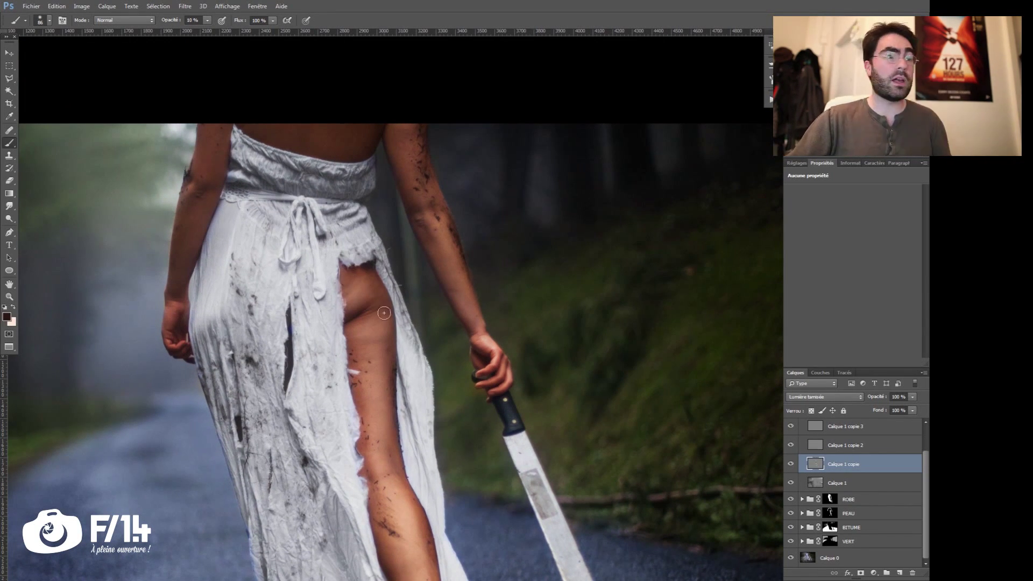
{"action": "left_click_drag", "start_coordinate": [400, 308], "coordinate": [399, 311]}
{"action": "key", "text": "x"}
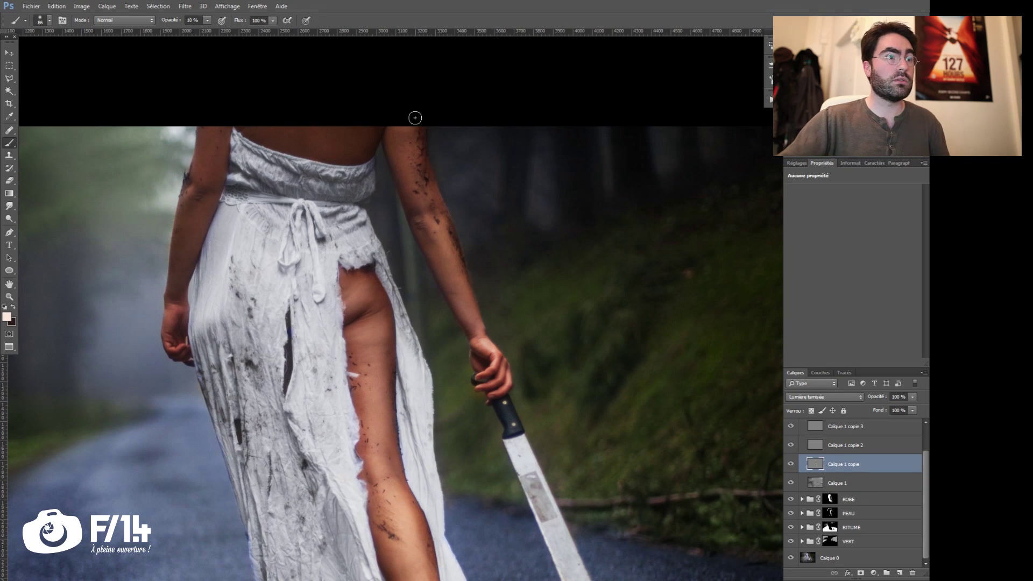
Dodge and burn the arm and hand holding the machete with the skin tints, shrinking the brush to about 41 px for the fingers
{"action": "left_click_drag", "start_coordinate": [409, 129], "coordinate": [421, 195]}
{"action": "left_click_drag", "start_coordinate": [462, 302], "coordinate": [430, 211]}
{"action": "key", "text": "x"}
{"action": "key", "text": "bracketleft"}
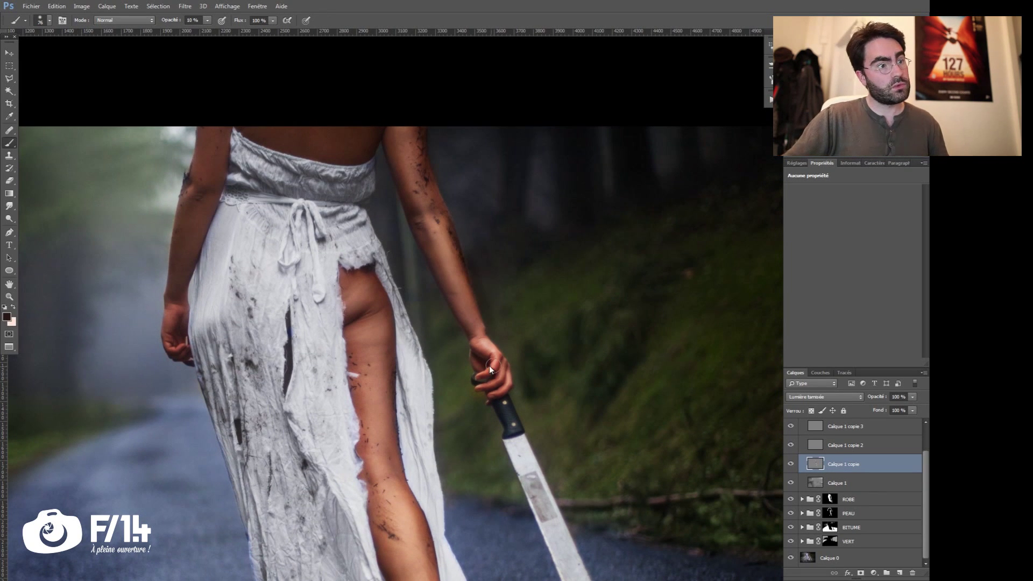
{"action": "key", "text": "x"}
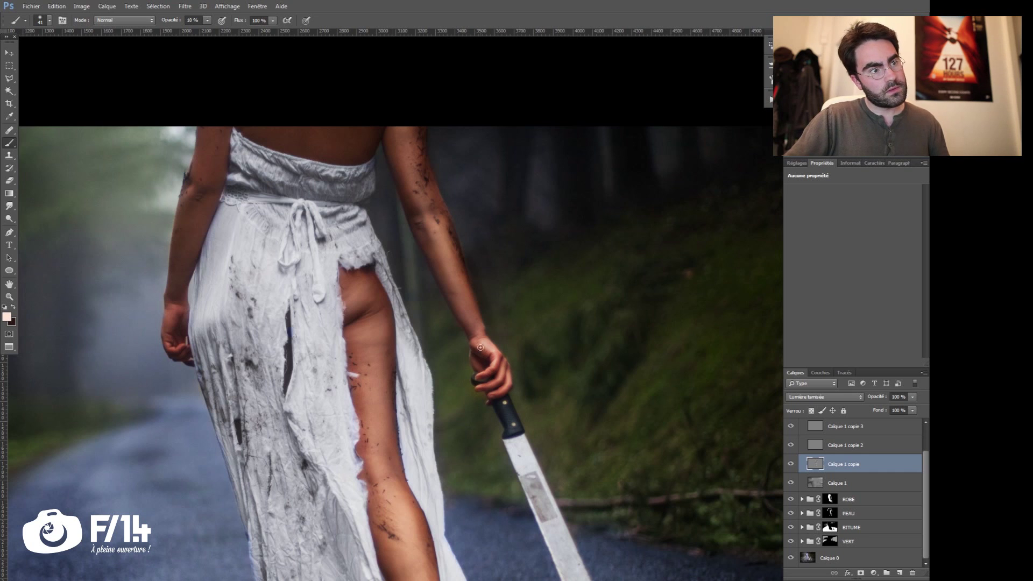
Dodge and burn the free arm and its hand with the skin tints at 10% opacity, using a brush of about 60 to 70 px
{"action": "left_click_drag", "start_coordinate": [468, 300], "coordinate": [493, 313]}
{"action": "key", "text": "bracketright"}
{"action": "key", "text": "bracketright"}
{"action": "key", "text": "bracketright"}
{"action": "key", "text": "bracketright"}
{"action": "key", "text": "bracketright"}
{"action": "key", "text": "x"}
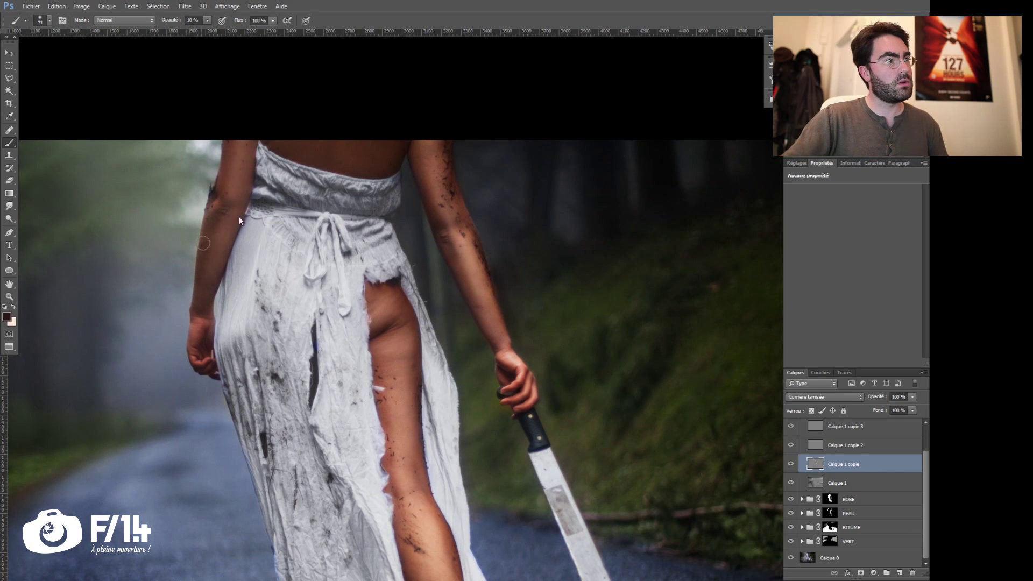
{"action": "key", "text": "bracketleft"}
{"action": "key", "text": "bracketleft"}
{"action": "key", "text": "bracketleft"}
{"action": "key", "text": "bracketleft"}
{"action": "key", "text": "bracketleft"}
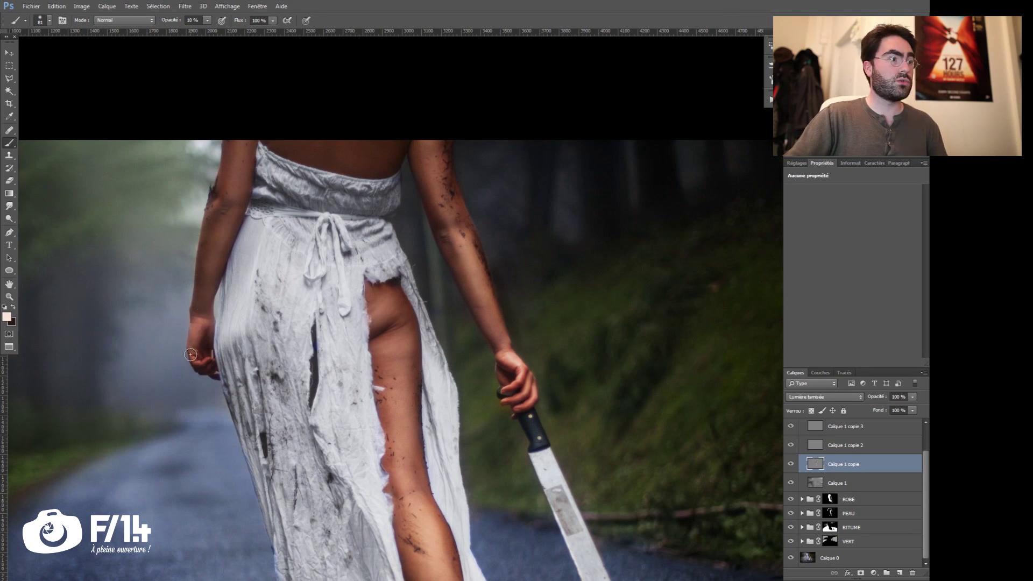
Dodge and burn the arm and bare back with the skin tints at 5% opacity, enlarging the brush to about 115 px
{"action": "key", "text": "x"}
{"action": "key", "text": "bracketright"}
{"action": "key", "text": "bracketright"}
{"action": "key", "text": "bracketright"}
{"action": "key", "text": "bracketright"}
{"action": "key", "text": "bracketright"}
{"action": "key", "text": "0"}
{"action": "key", "text": "5"}
{"action": "key", "text": "x"}
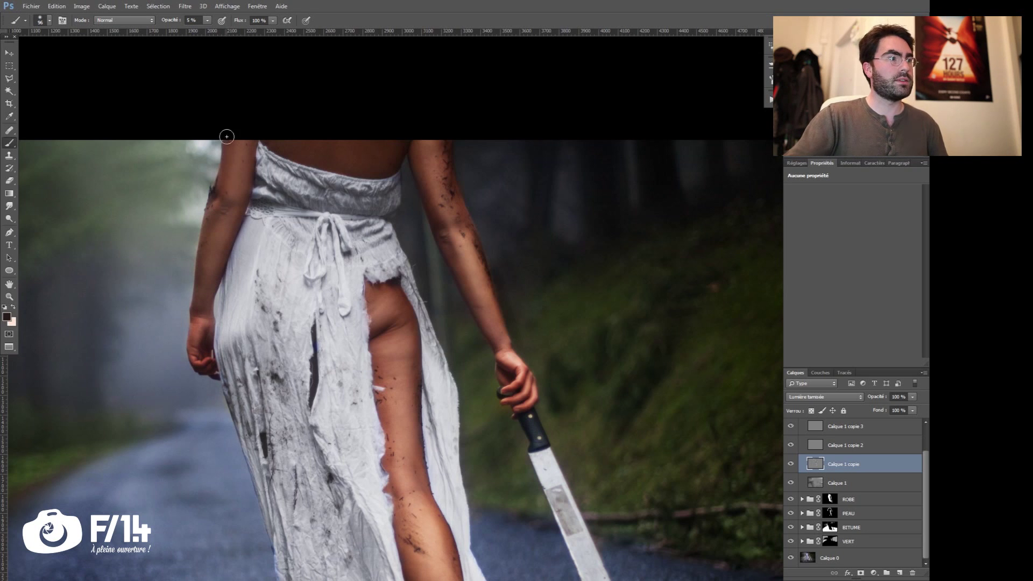
{"action": "key", "text": "x"}
{"action": "key", "text": "bracketright"}
{"action": "key", "text": "bracketright"}
{"action": "key", "text": "bracketright"}
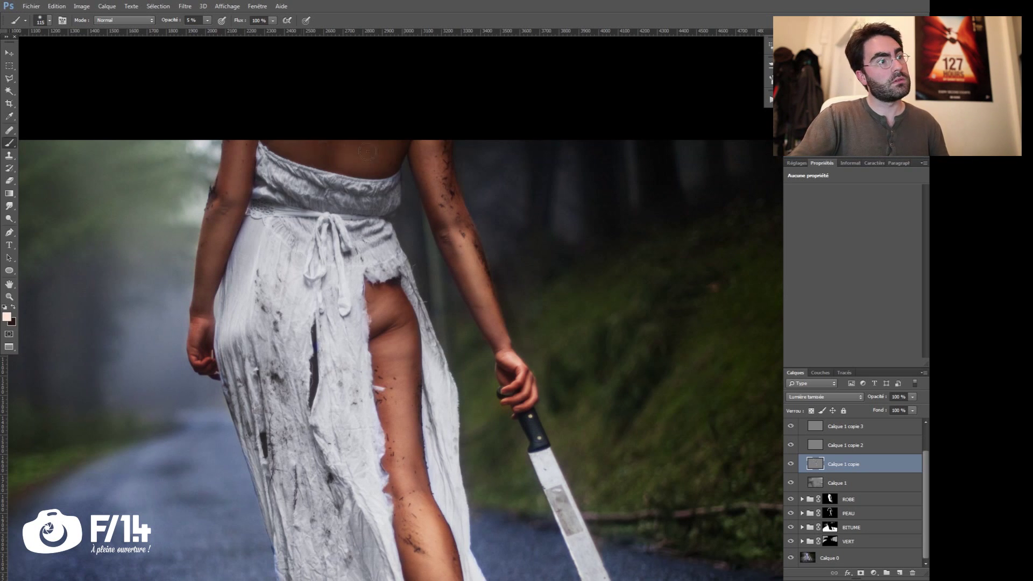
Compare the photo with and without the skin layer Calque 1 copie, then reduce that layer's opacity to 75%
{"action": "key", "text": "ctrl+minus"}
{"action": "key", "text": "ctrl+minus"}
{"action": "left_click", "coordinate": [789, 464]}
{"action": "left_click", "coordinate": [790, 466]}
{"action": "left_click", "coordinate": [790, 465]}
{"action": "left_click", "coordinate": [790, 465]}
{"action": "left_click", "coordinate": [790, 464]}
{"action": "left_click", "coordinate": [790, 464]}
{"action": "left_click_drag", "start_coordinate": [878, 397], "coordinate": [865, 402]}
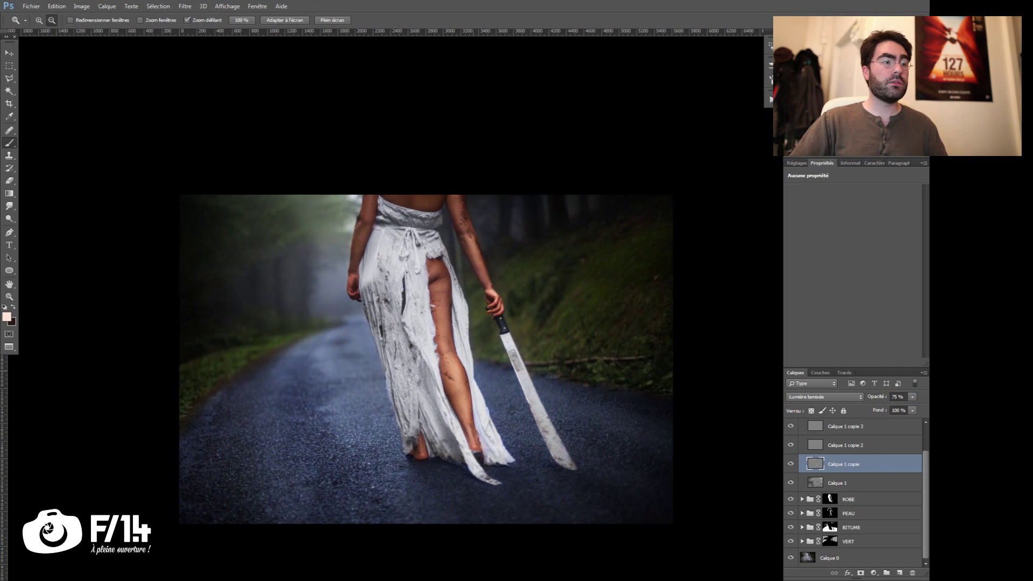
Select the layer Calque 1 copie 2 and prepare the brush for the dress with default black and white at 10% opacity
{"action": "left_click", "coordinate": [851, 447]}
{"action": "key", "text": "z"}
{"action": "left_click_drag", "start_coordinate": [407, 305], "coordinate": [404, 290]}
{"action": "key", "text": "b"}
{"action": "mouse_move", "coordinate": [415, 232]}
{"action": "left_mouse_down"}
{"action": "mouse_move", "coordinate": [399, 292]}
{"action": "mouse_move", "coordinate": [370, 265]}
{"action": "mouse_move", "coordinate": [362, 228]}
{"action": "left_mouse_up"}
{"action": "key", "text": "z"}
{"action": "left_click_drag", "start_coordinate": [379, 328], "coordinate": [323, 324]}
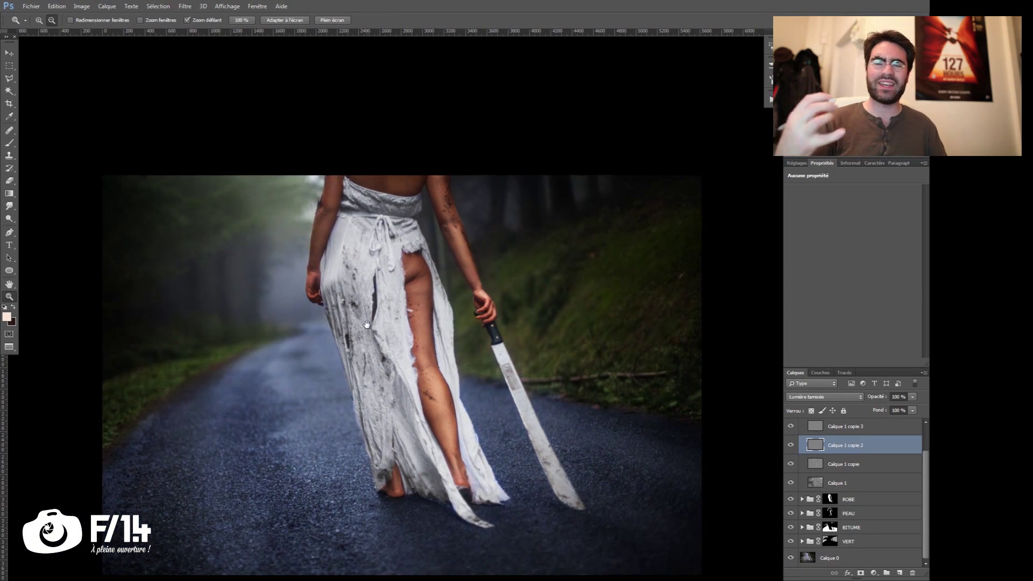
{"action": "scroll", "coordinate": [366, 324], "scroll_direction": "up", "scroll_amount": 3}
{"action": "key", "text": "b"}
{"action": "key", "text": "x"}
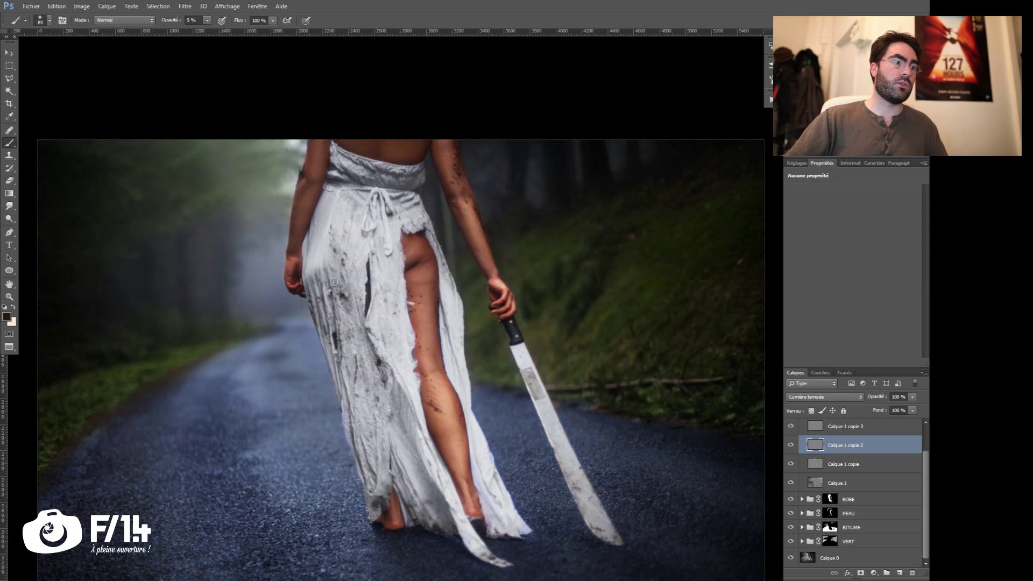
{"action": "key", "text": "x"}
{"action": "key", "text": "d"}
{"action": "key", "text": "x"}
{"action": "key", "text": "x"}
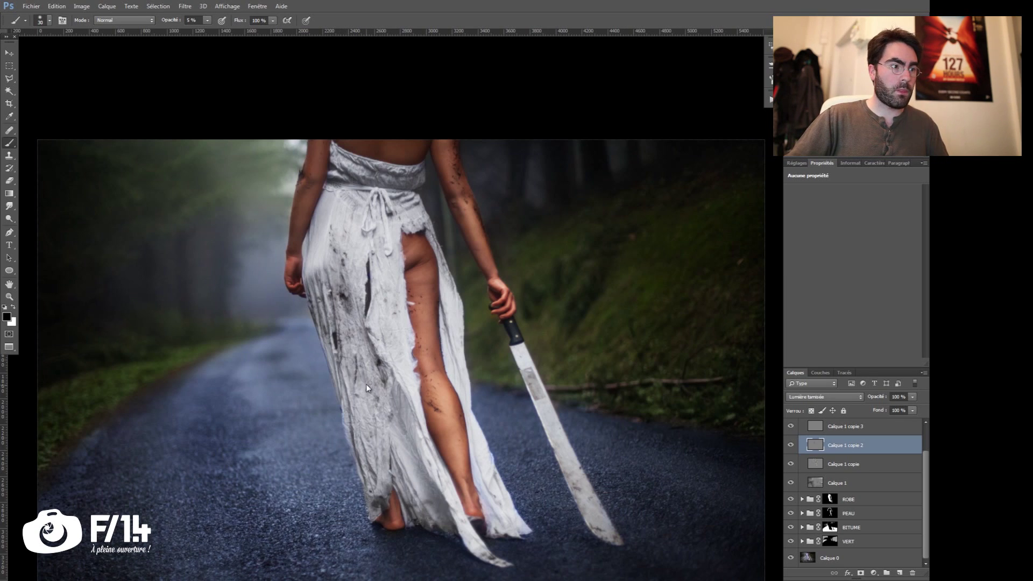
{"action": "key", "text": "1"}
{"action": "left_click_drag", "start_coordinate": [386, 373], "coordinate": [383, 447]}
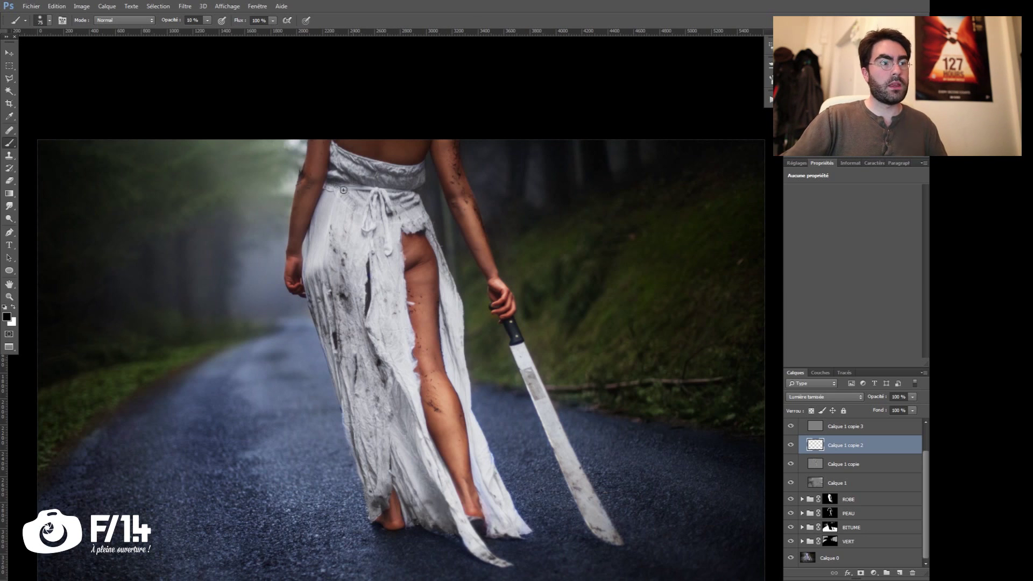
Dodge and burn the folds on the upper and middle dress at 10% opacity, using a brush of about 17 to 28 px
{"action": "key", "text": "z"}
{"action": "left_click_drag", "start_coordinate": [312, 288], "coordinate": [359, 294]}
{"action": "left_click", "coordinate": [360, 294], "text": "alt"}
{"action": "key", "text": "x"}
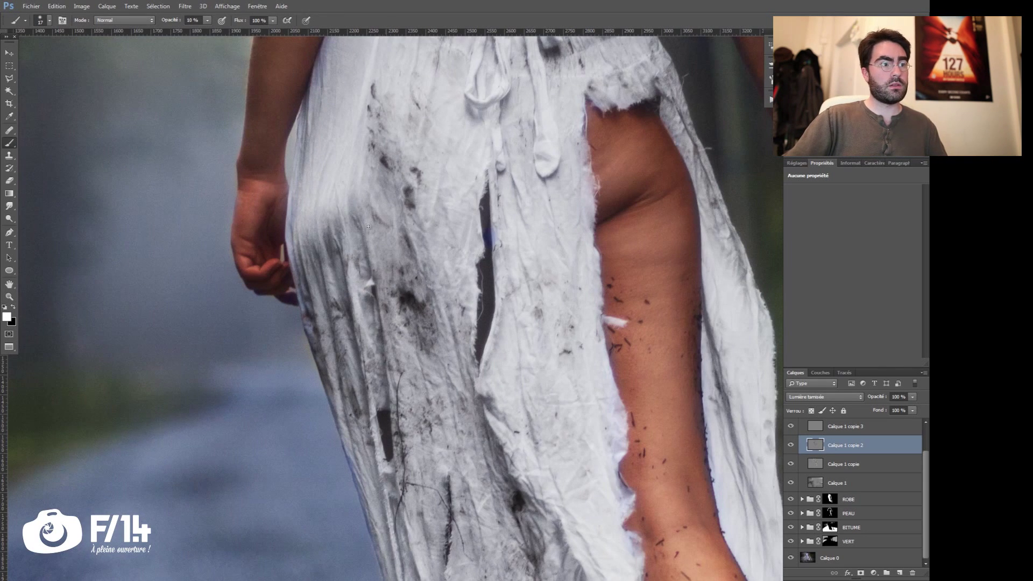
{"action": "key", "text": "b"}
{"action": "left_click_drag", "start_coordinate": [411, 322], "coordinate": [349, 204]}
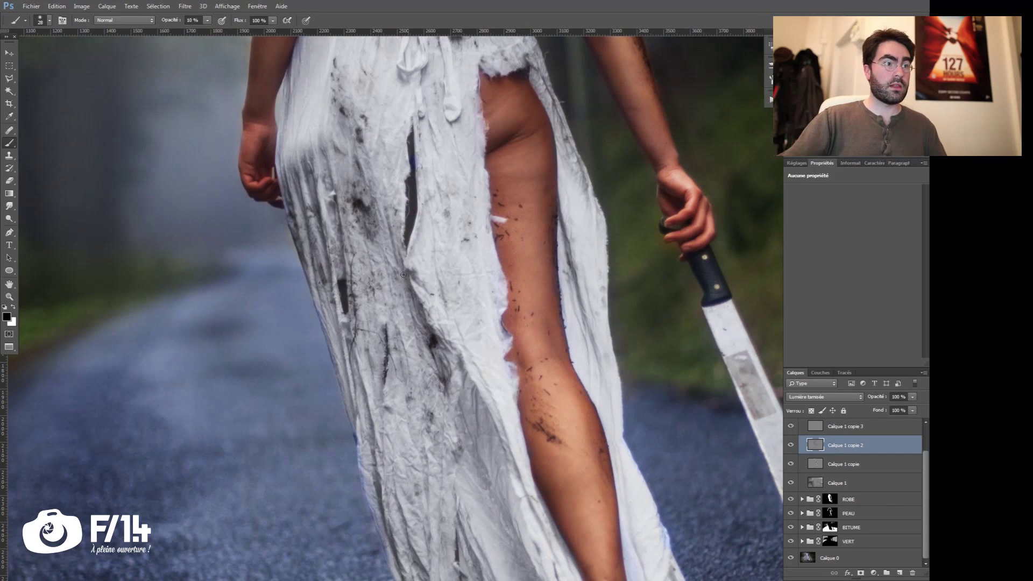
{"action": "left_click_drag", "start_coordinate": [413, 436], "coordinate": [332, 328]}
{"action": "left_click_drag", "start_coordinate": [398, 365], "coordinate": [437, 526]}
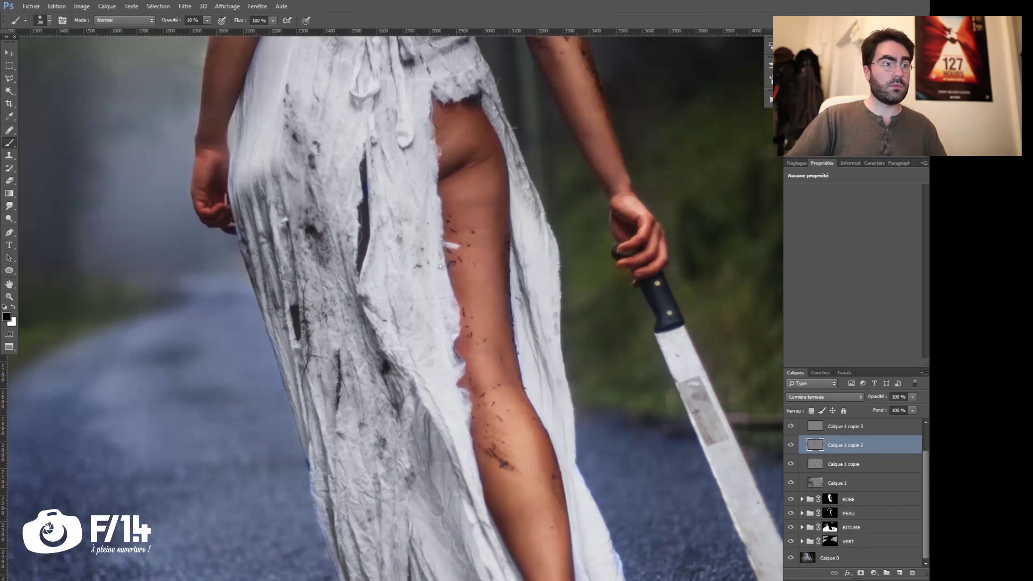
{"action": "left_click_drag", "start_coordinate": [394, 193], "coordinate": [355, 262]}
{"action": "mouse_move", "coordinate": [390, 129]}
{"action": "left_mouse_down"}
{"action": "mouse_move", "coordinate": [408, 195]}
{"action": "mouse_move", "coordinate": [495, 133]}
{"action": "left_mouse_up"}
{"action": "mouse_move", "coordinate": [404, 557]}
{"action": "left_mouse_down"}
{"action": "mouse_move", "coordinate": [356, 334]}
{"action": "mouse_move", "coordinate": [366, 269]}
{"action": "left_mouse_up"}
Sculpt the folds of the lower dress by alternating black and white at 10% opacity with a brush of about 43 px
{"action": "key", "text": "ctrl+r"}
{"action": "mouse_move", "coordinate": [409, 325]}
{"action": "left_mouse_down"}
{"action": "mouse_move", "coordinate": [479, 462]}
{"action": "mouse_move", "coordinate": [506, 323]}
{"action": "left_mouse_up"}
{"action": "key", "text": "x"}
{"action": "left_click_drag", "start_coordinate": [468, 399], "coordinate": [506, 452]}
{"action": "left_click_drag", "start_coordinate": [436, 355], "coordinate": [462, 420]}
{"action": "left_click_drag", "start_coordinate": [430, 356], "coordinate": [444, 385]}
{"action": "key", "text": "x"}
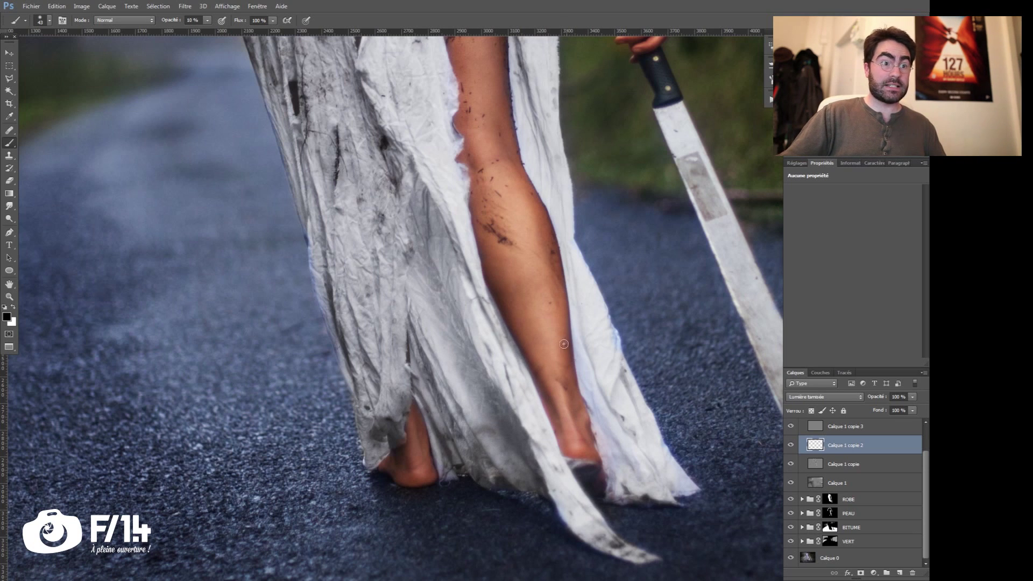
{"action": "key", "text": "x"}
{"action": "key", "text": "x"}
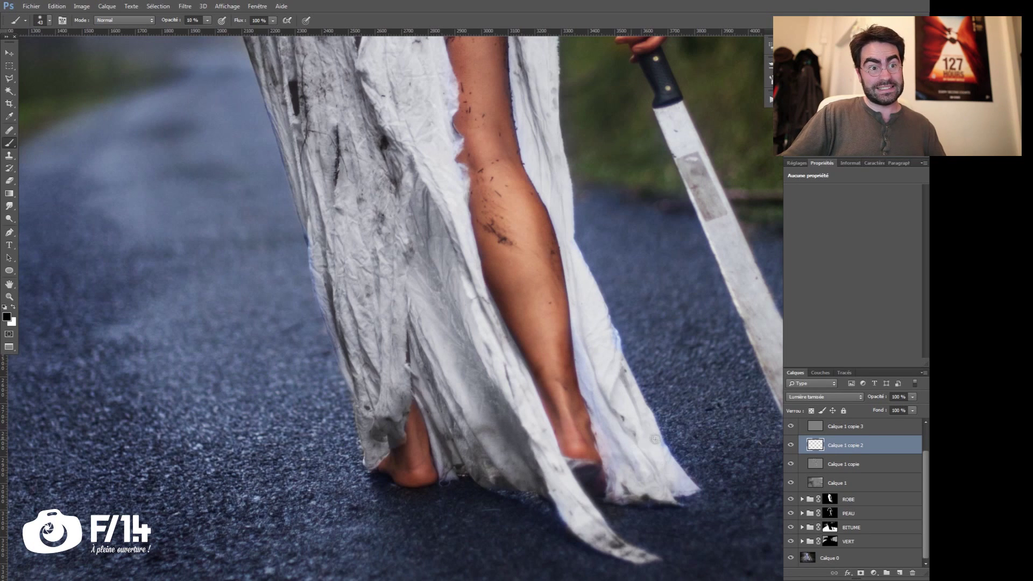
Burn the dress hem and the road beside the machete tip with black at 10% opacity, enlarging the brush to about 57 px
{"action": "scroll", "coordinate": [546, 176], "scroll_direction": "down", "scroll_amount": 2}
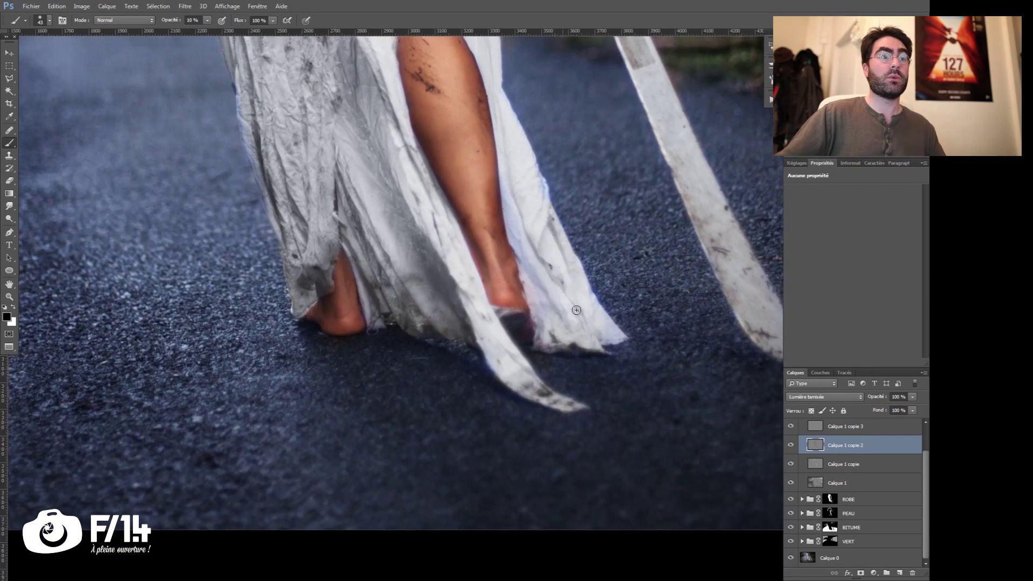
{"action": "scroll", "coordinate": [554, 364], "scroll_direction": "up", "scroll_amount": 3}
{"action": "key", "text": "ctrl+r"}
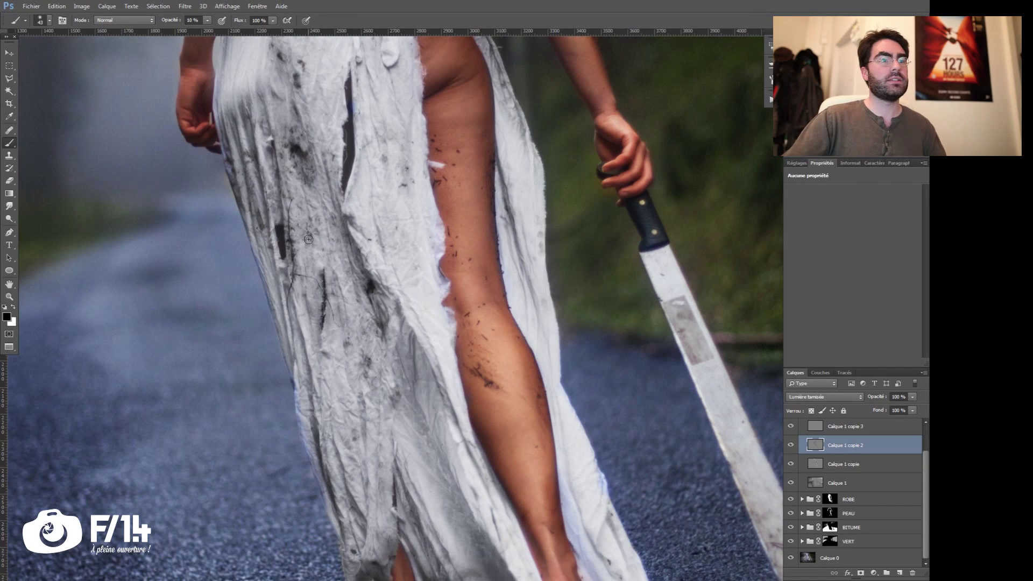
{"action": "scroll", "coordinate": [619, 398], "scroll_direction": "down", "scroll_amount": 5}
{"action": "scroll", "coordinate": [619, 398], "scroll_direction": "right", "scroll_amount": 5}
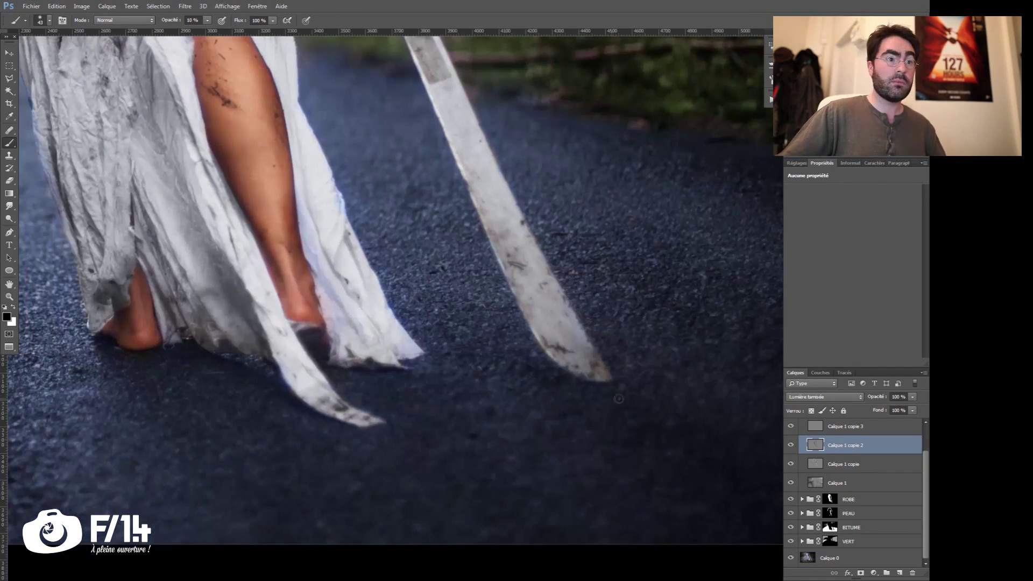
{"action": "scroll", "coordinate": [619, 398], "scroll_direction": "left", "scroll_amount": 3}
{"action": "scroll", "coordinate": [326, 236], "scroll_direction": "up", "scroll_amount": 2}
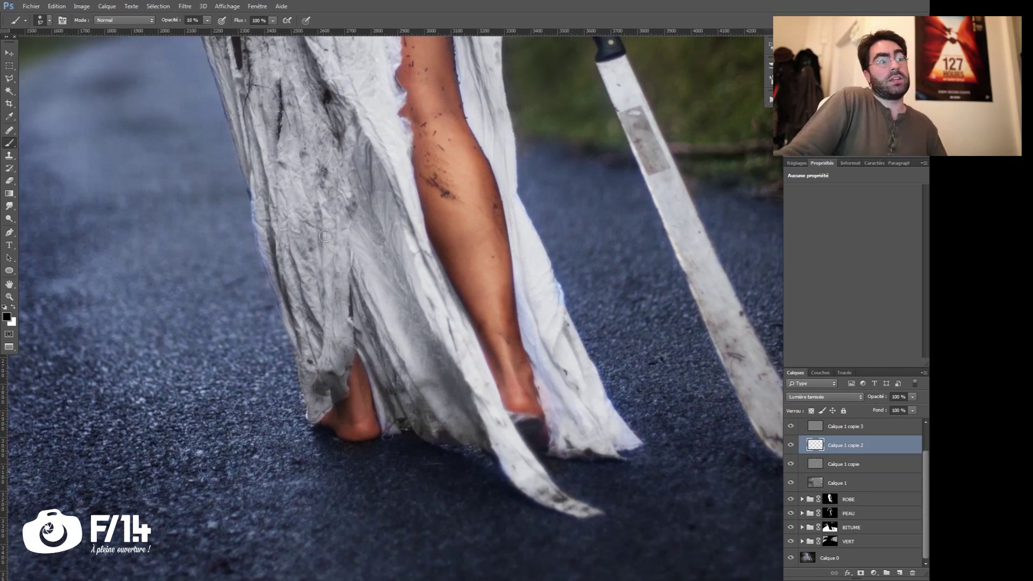
{"action": "scroll", "coordinate": [325, 236], "scroll_direction": "down", "scroll_amount": 5}
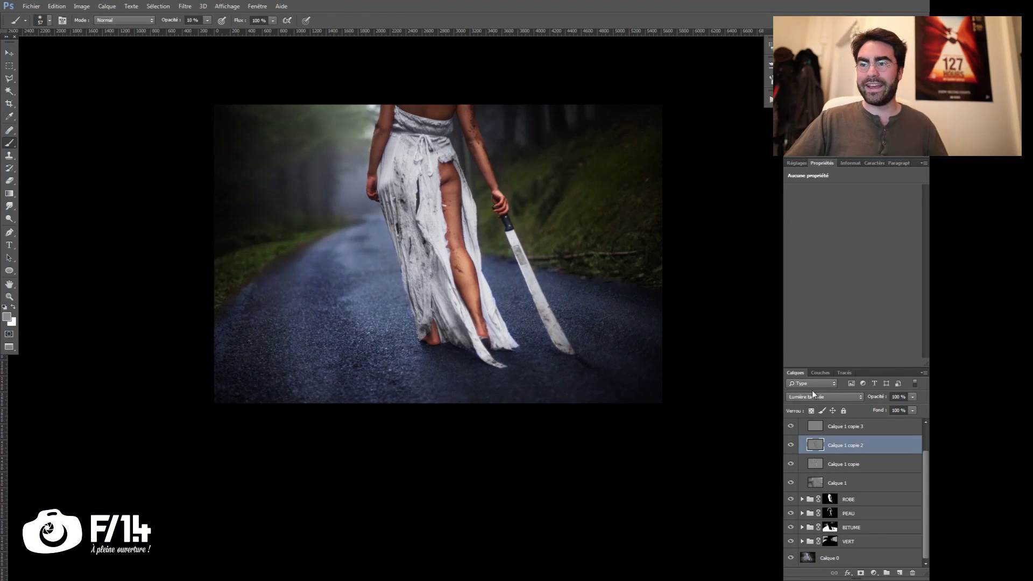
{"action": "scroll", "coordinate": [673, 392], "scroll_direction": "up", "scroll_amount": 1}
{"action": "scroll", "coordinate": [673, 392], "scroll_direction": "right", "scroll_amount": 1}
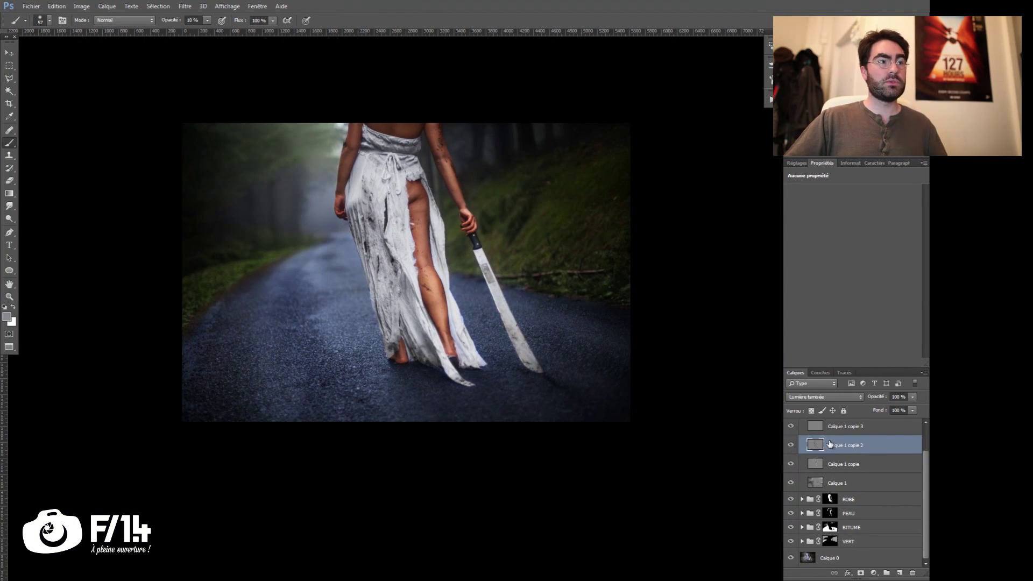
Burn the photo's outer areas in black on the layer Calque 1 copie 3, using a large 470 to 531 px brush and lowering its opacity to 5%
{"action": "left_click", "coordinate": [840, 427]}
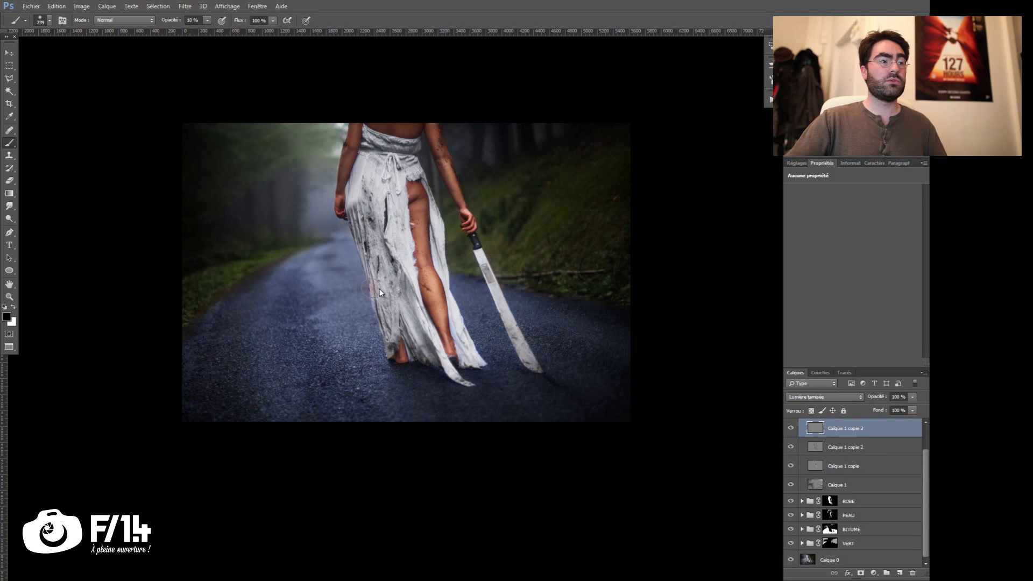
{"action": "left_click_drag", "start_coordinate": [616, 201], "coordinate": [582, 233]}
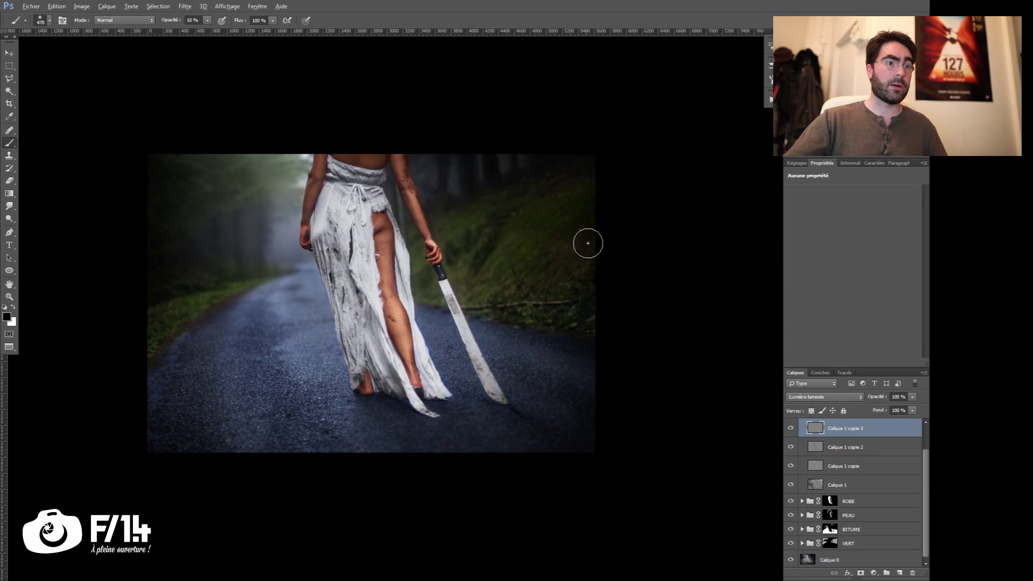
{"action": "left_click_drag", "start_coordinate": [560, 299], "coordinate": [600, 305]}
{"action": "key", "text": "x"}
{"action": "key", "text": "x"}
{"action": "key", "text": "bracketright"}
{"action": "key", "text": "bracketright"}
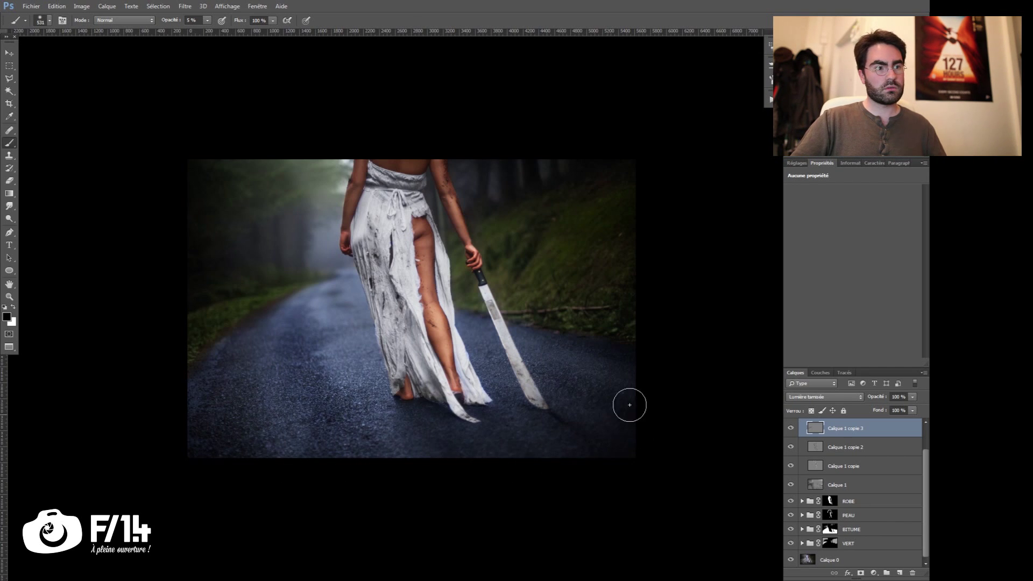
View the whole photo and collapse the DnB layer group
{"action": "scroll", "coordinate": [531, 323], "scroll_direction": "down", "scroll_amount": 3}
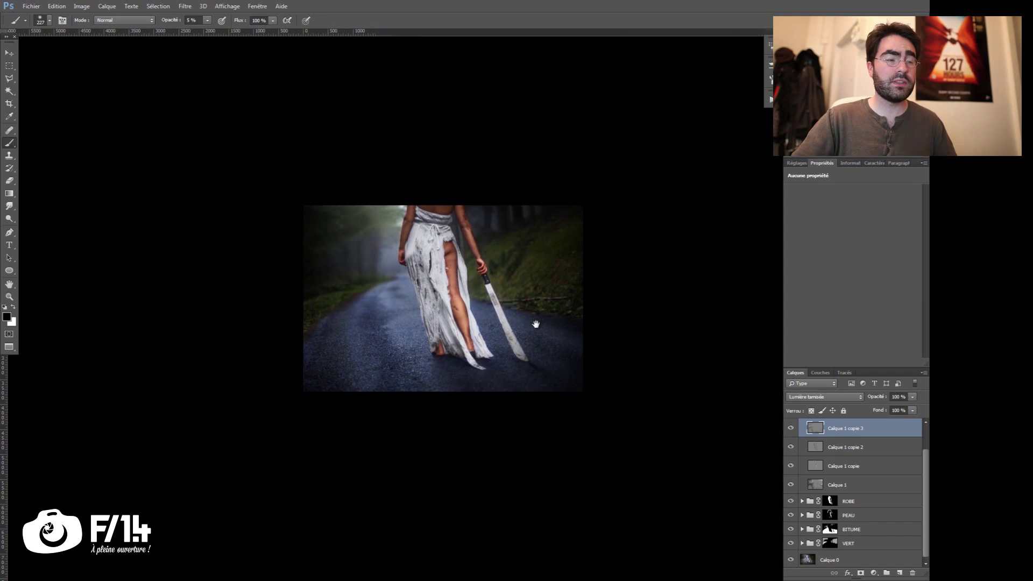
{"action": "left_click_drag", "start_coordinate": [528, 344], "coordinate": [544, 343]}
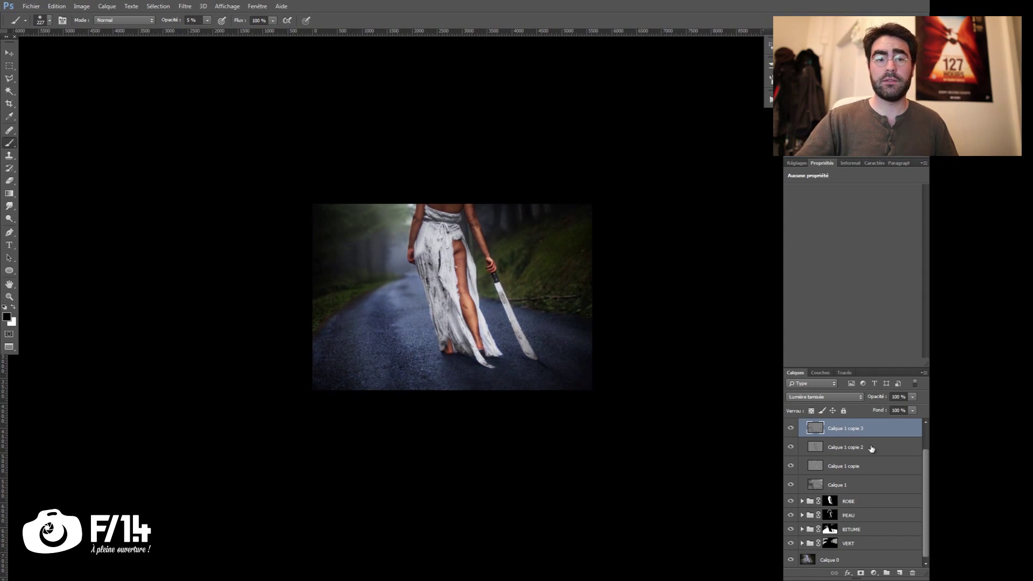
{"action": "scroll", "coordinate": [838, 434], "scroll_direction": "up", "scroll_amount": 2}
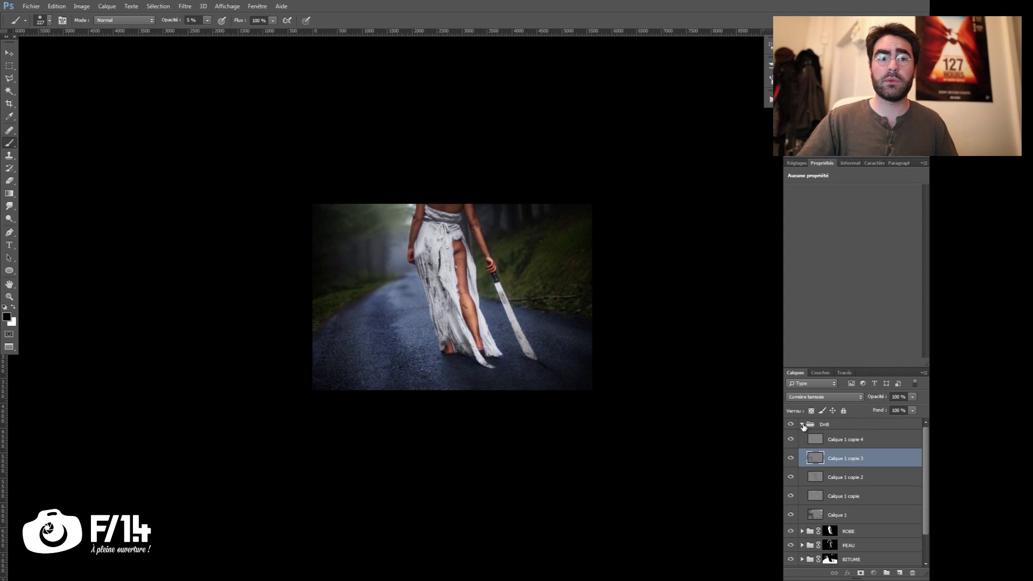
{"action": "left_click", "coordinate": [803, 424]}
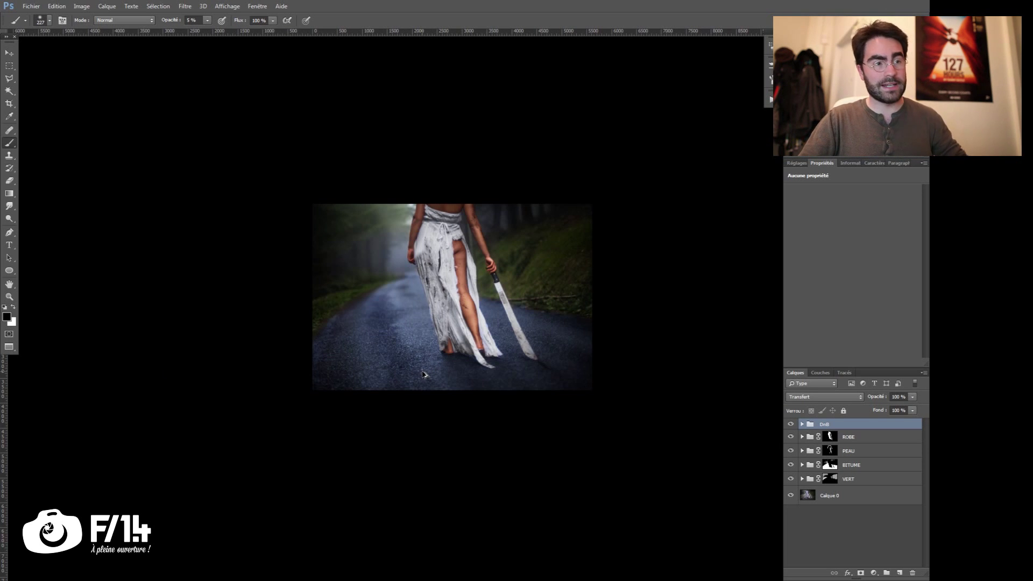
Extend the canvas width to 6657 pixels, keeping the height and the centred anchor
{"action": "key", "text": "alt+ctrl+c"}
{"action": "key", "text": "Escape"}
{"action": "left_click", "coordinate": [82, 6]}
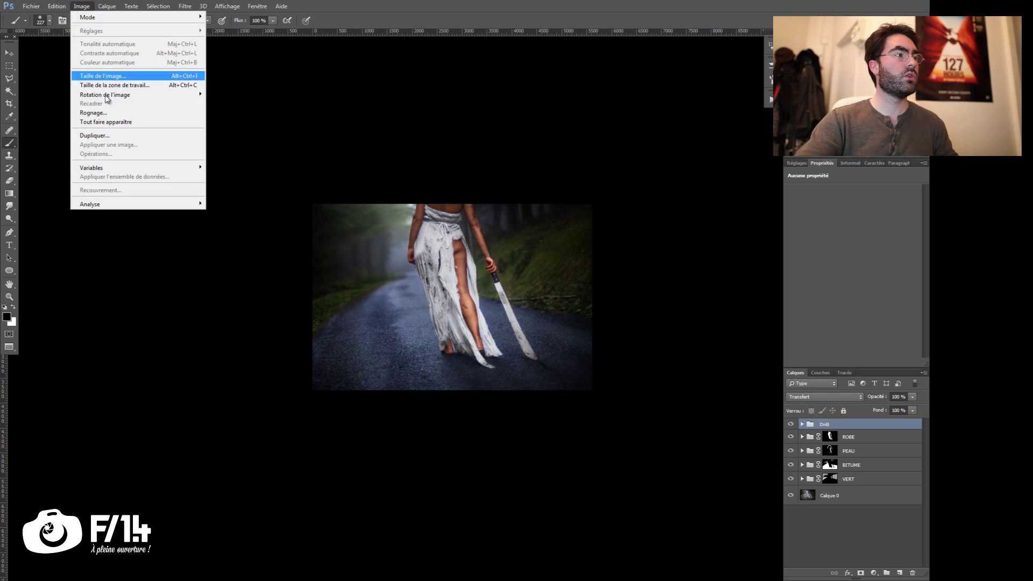
{"action": "left_click", "coordinate": [119, 85]}
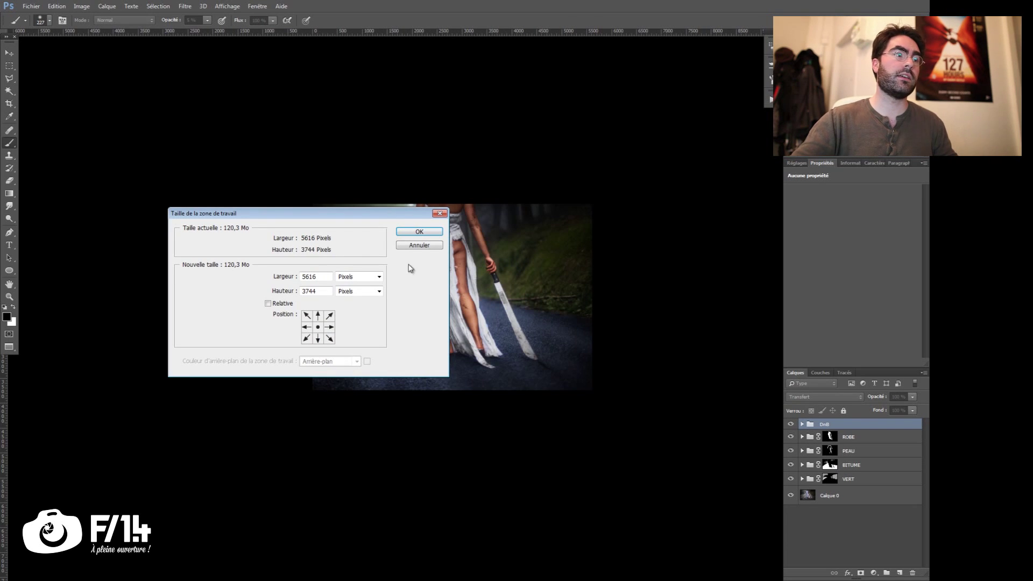
{"action": "left_click_drag", "start_coordinate": [372, 213], "coordinate": [425, 212]}
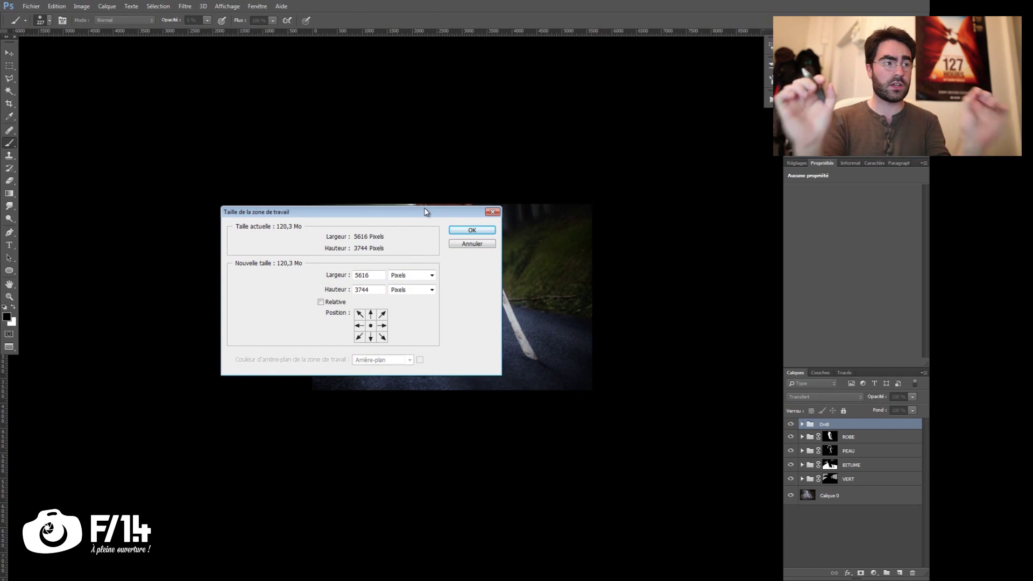
{"action": "double_click", "coordinate": [383, 275]}
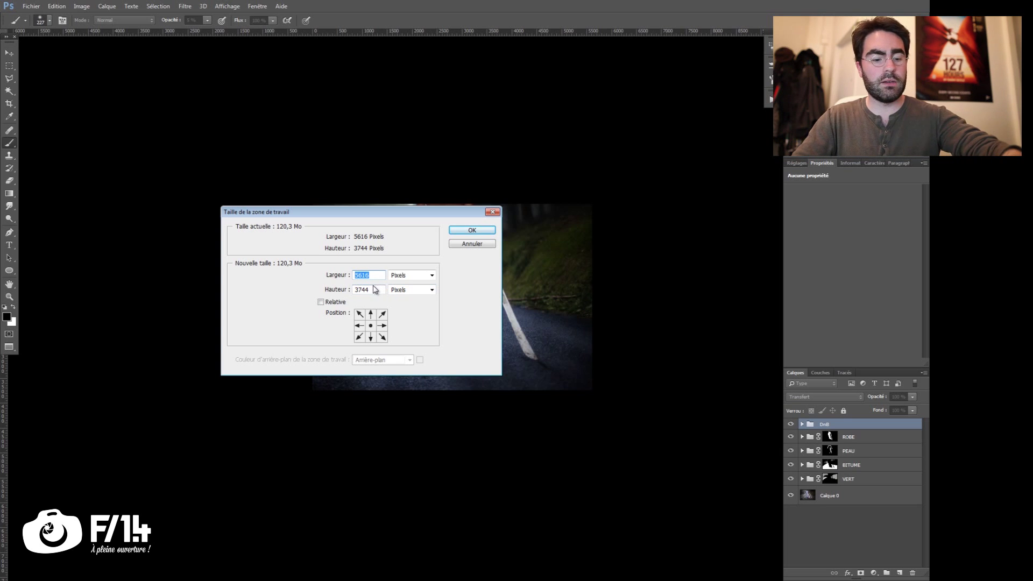
{"action": "type", "text": "66"}
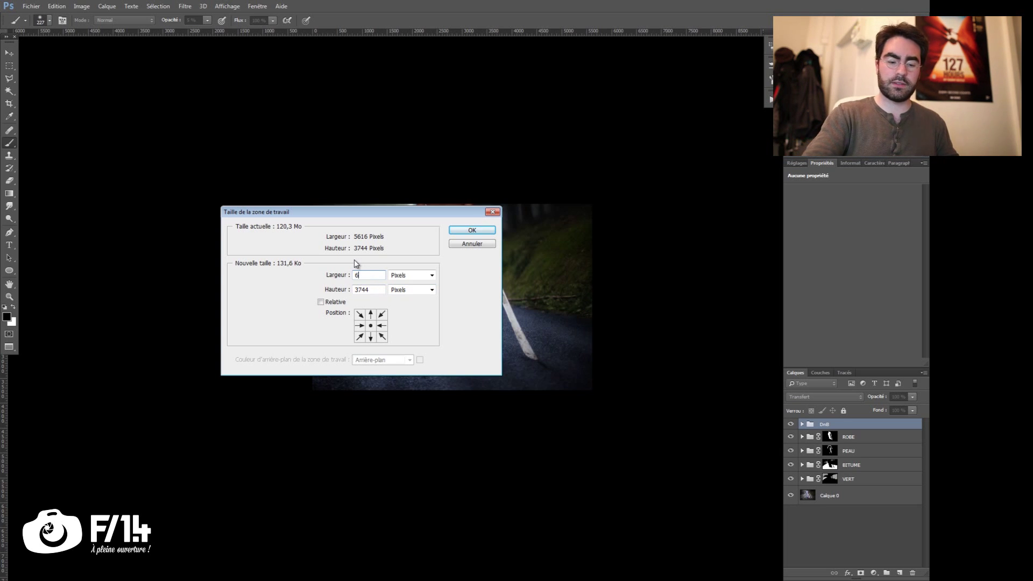
{"action": "type", "text": "57"}
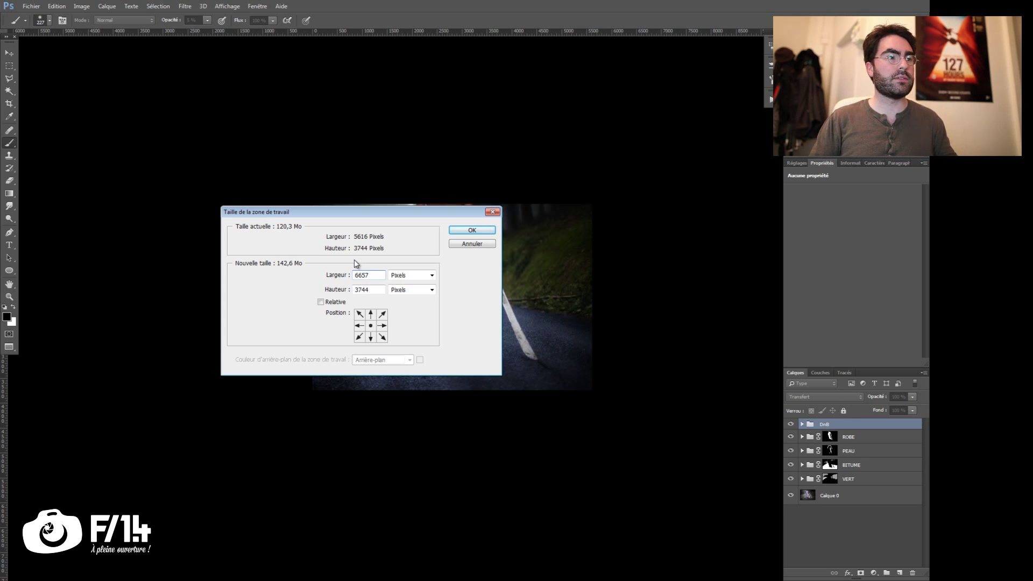
{"action": "left_click", "coordinate": [474, 242]}
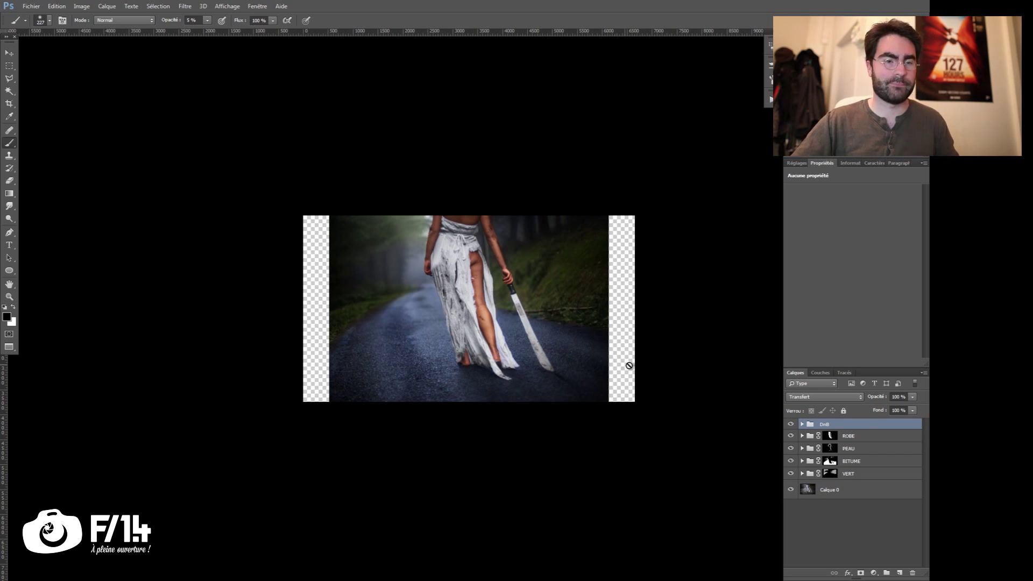
{"action": "key", "text": "ctrl+shift+alt+e"}
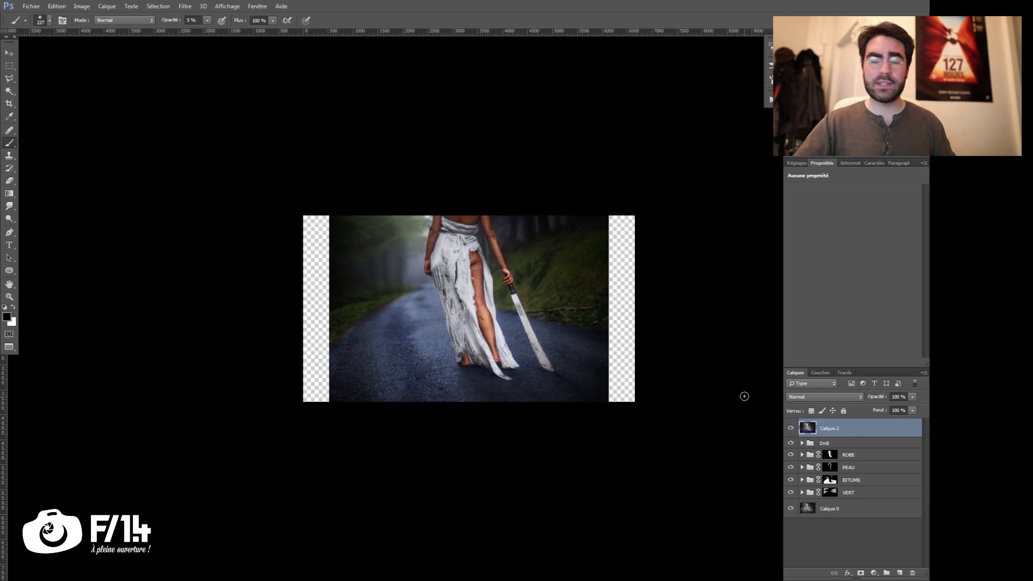
{"action": "key", "text": "v"}
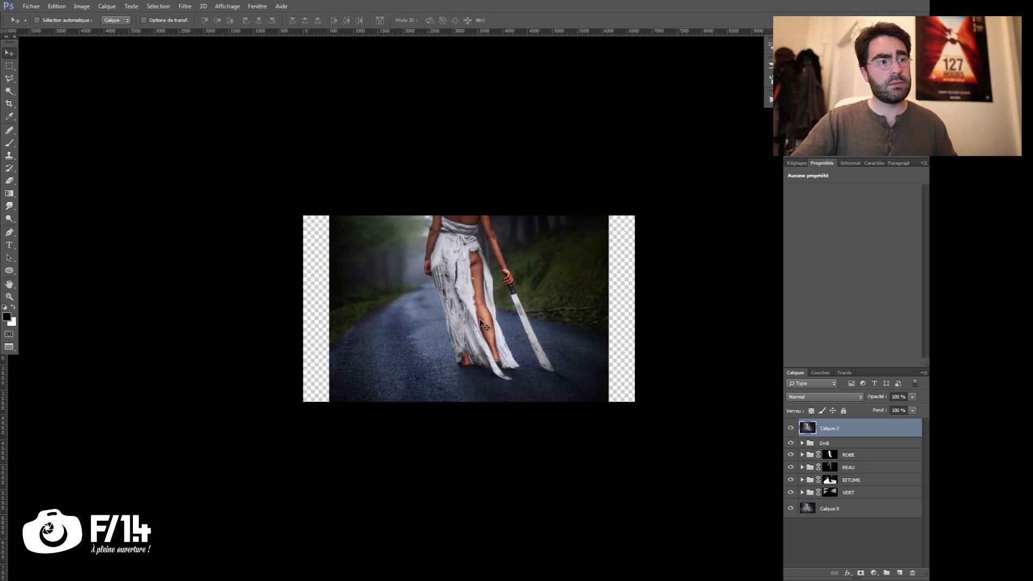
{"action": "key", "text": "Delete"}
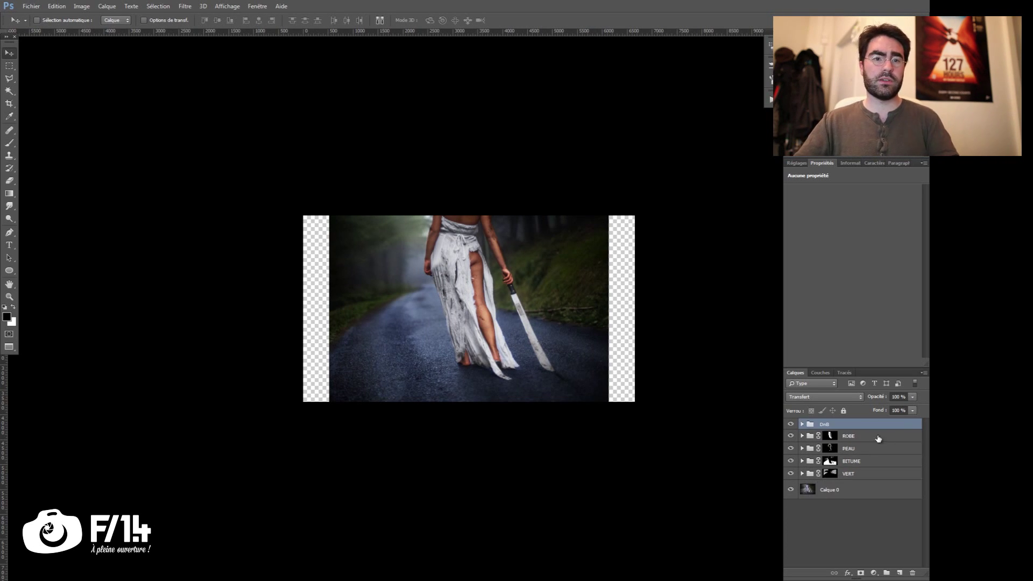
Merge a copy of all layers and groups into one top layer and shift it slightly right on the canvas, with the originals hidden
{"action": "left_click", "coordinate": [864, 492], "text": "shift"}
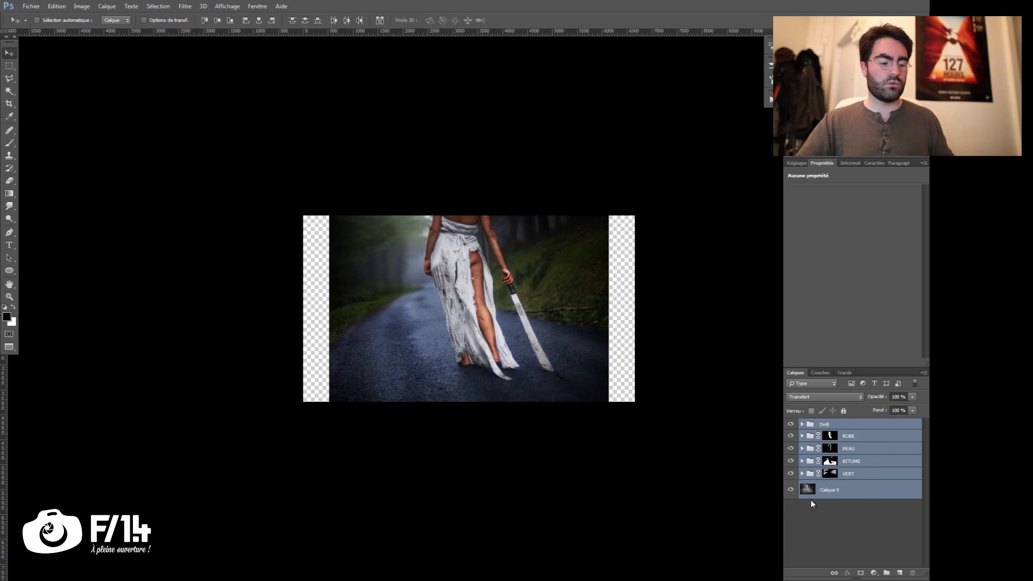
{"action": "key", "text": "ctrl+j"}
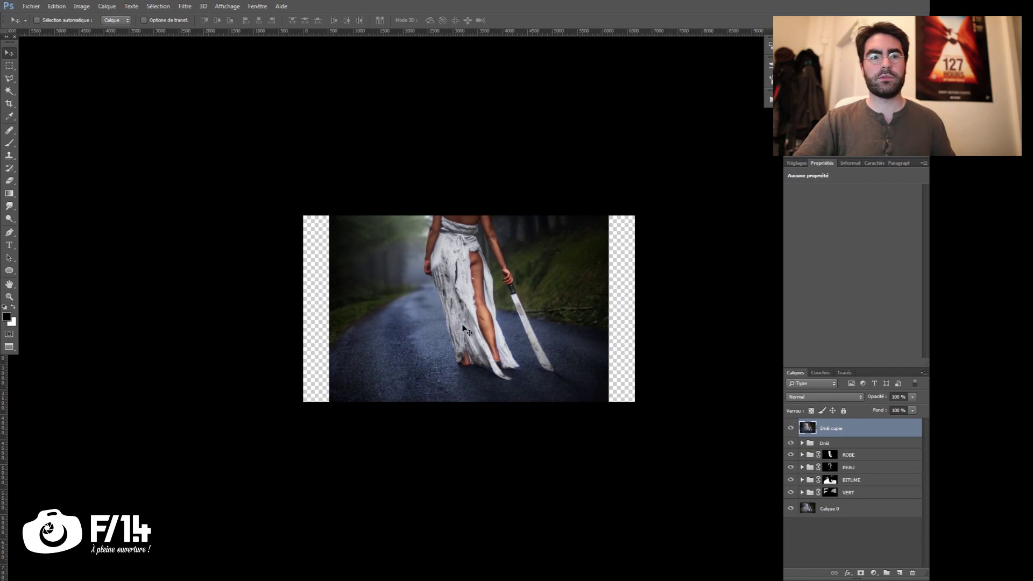
{"action": "left_click_drag", "start_coordinate": [470, 324], "coordinate": [489, 322]}
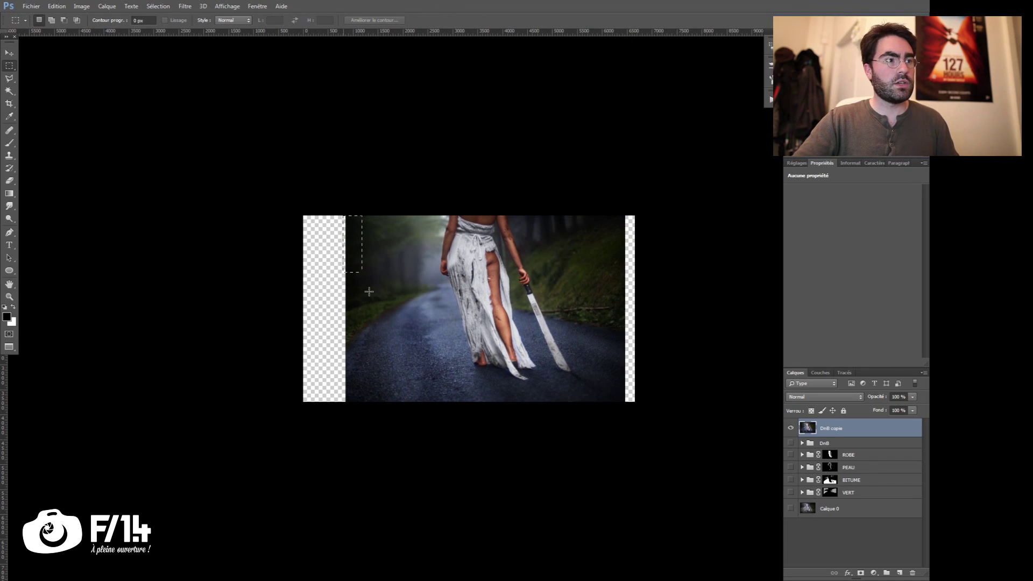
Select the full-height part of the merged photo left of the woman and stretch it to about 149% width, past the canvas's left edge
{"action": "left_click_drag", "start_coordinate": [369, 291], "coordinate": [434, 400]}
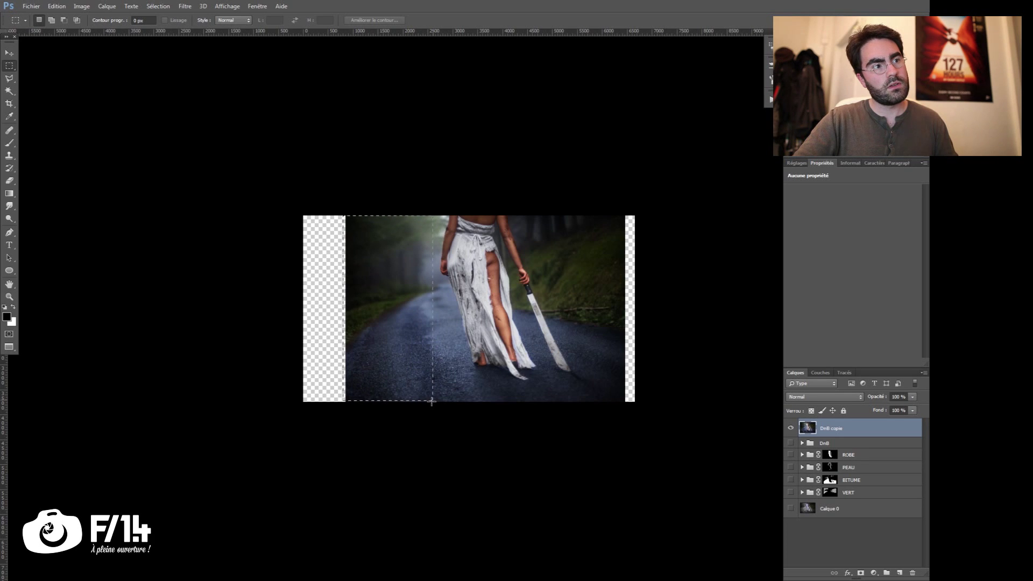
{"action": "key", "text": "ctrl+t"}
{"action": "key", "text": "ctrl+r"}
{"action": "left_click_drag", "start_coordinate": [334, 305], "coordinate": [293, 308]}
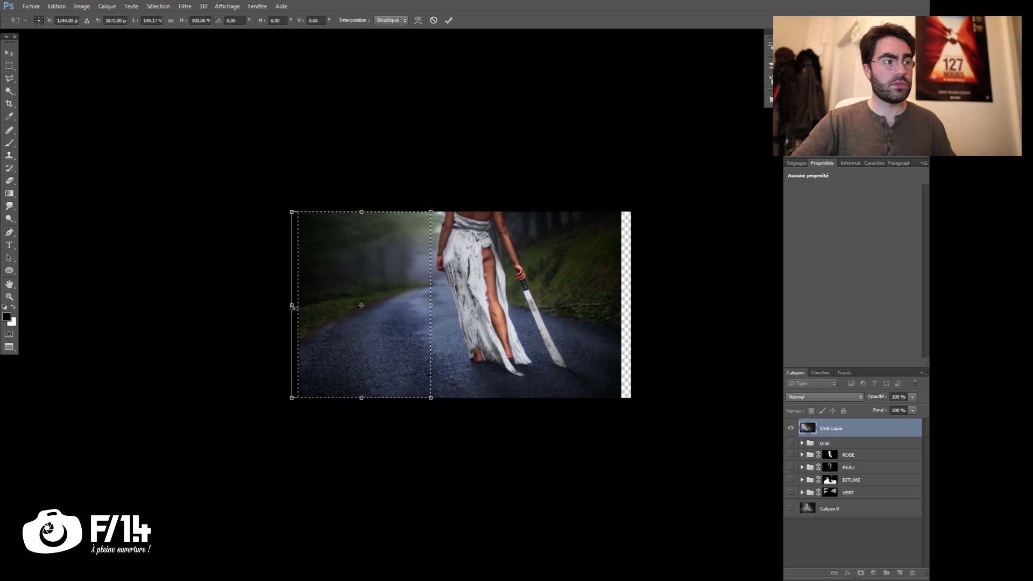
{"action": "key", "text": "Return"}
{"action": "key", "text": "ctrl+d"}
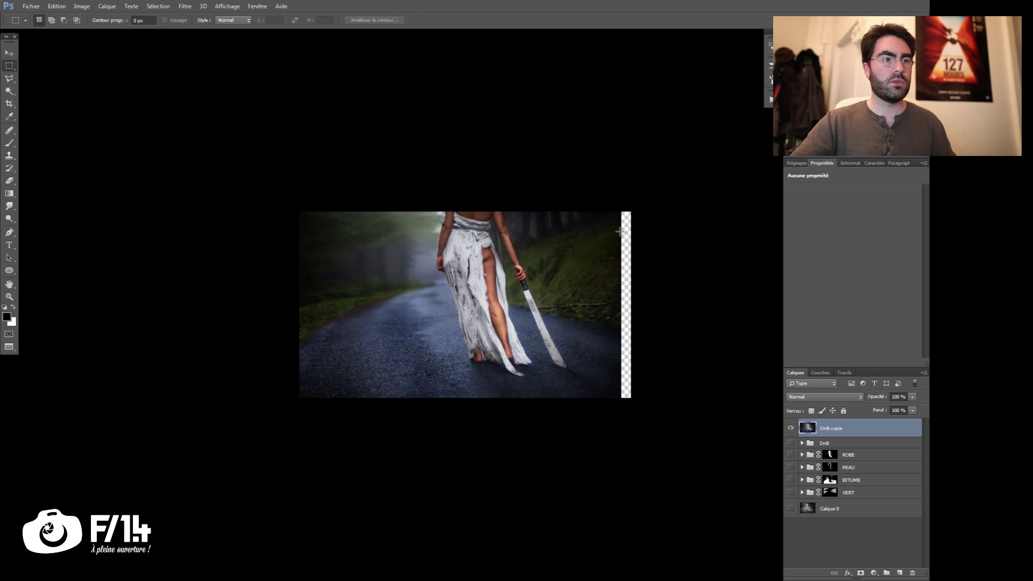
Select the strip of the merged photo right of the machete and stretch it horizontally to fill the canvas's empty right edge
{"action": "left_click_drag", "start_coordinate": [611, 386], "coordinate": [576, 398]}
{"action": "key", "text": "ctrl+t"}
{"action": "left_click_drag", "start_coordinate": [629, 305], "coordinate": [641, 306]}
{"action": "key", "text": "Return"}
{"action": "key", "text": "ctrl+d"}
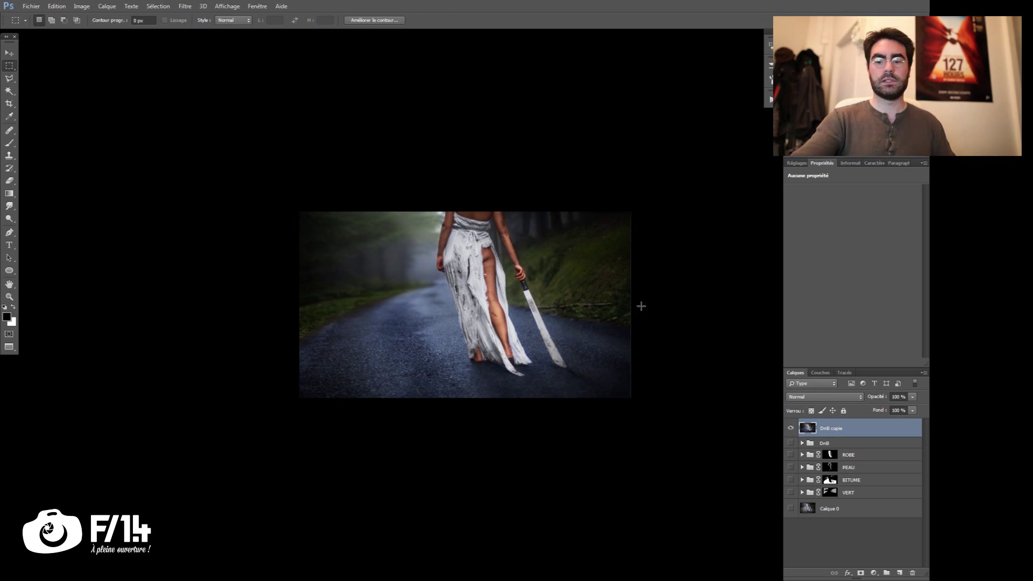